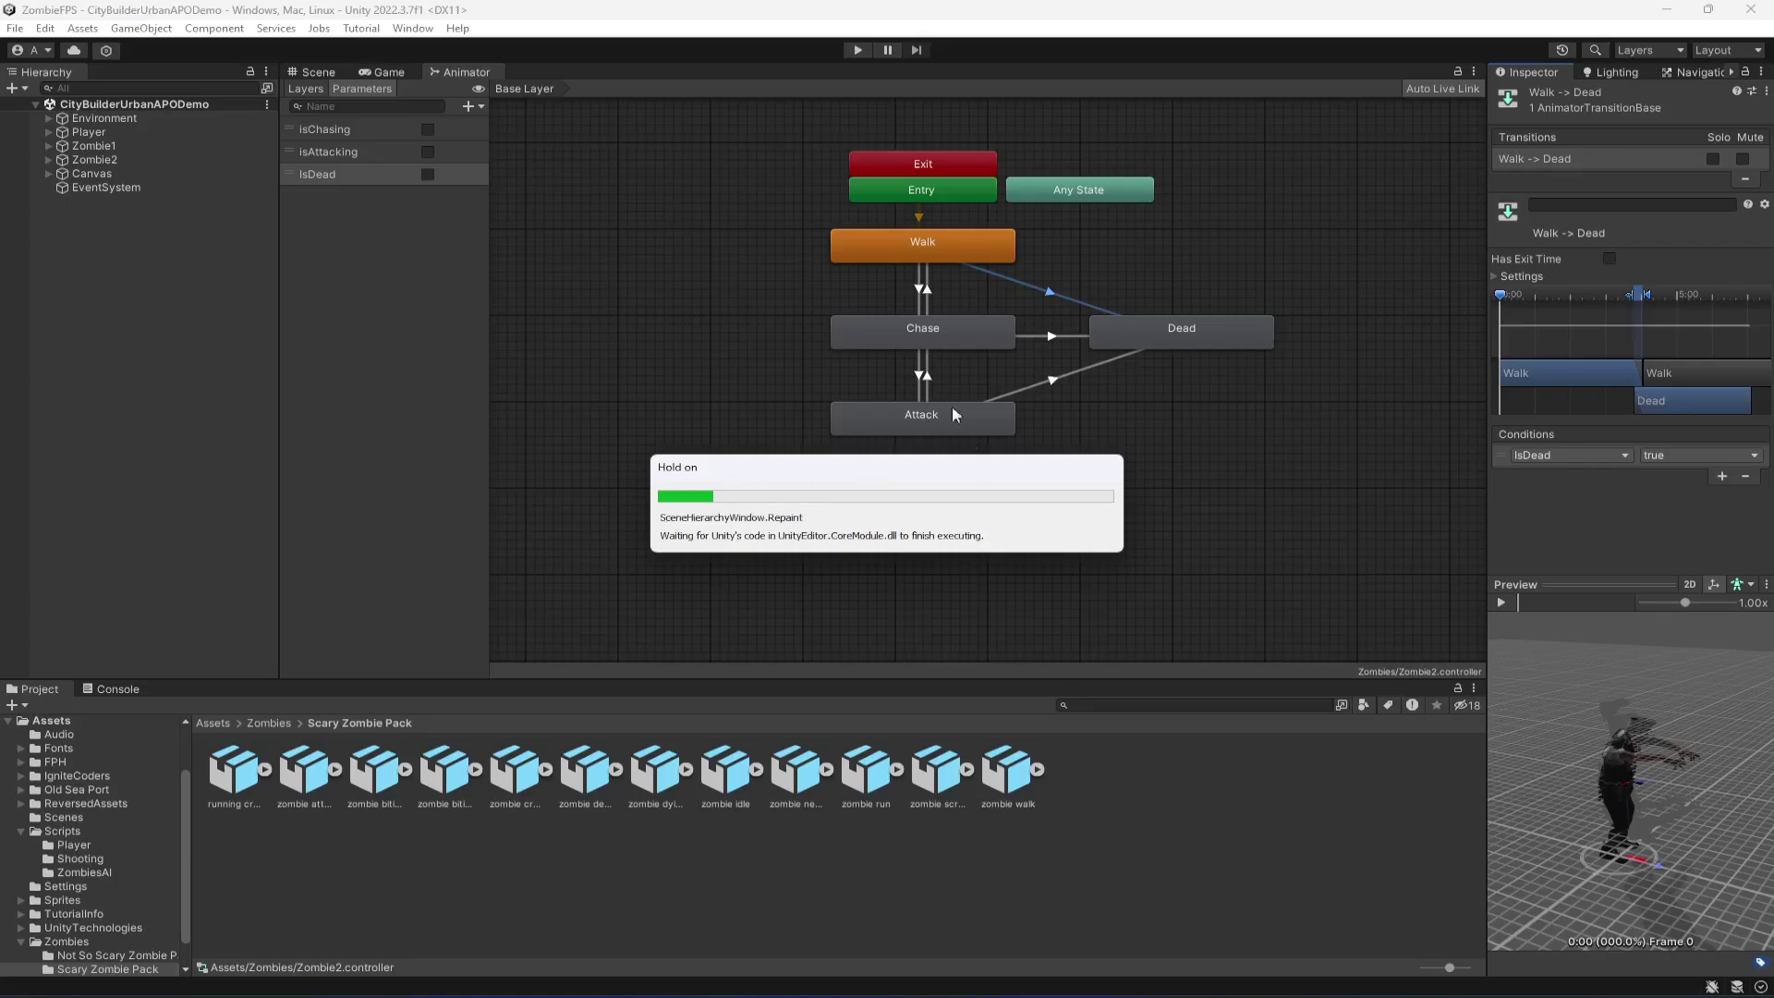
Step: Select Zombie2 in the scene and run the game in Play mode with the Game view showing
click(103, 691)
click(40, 690)
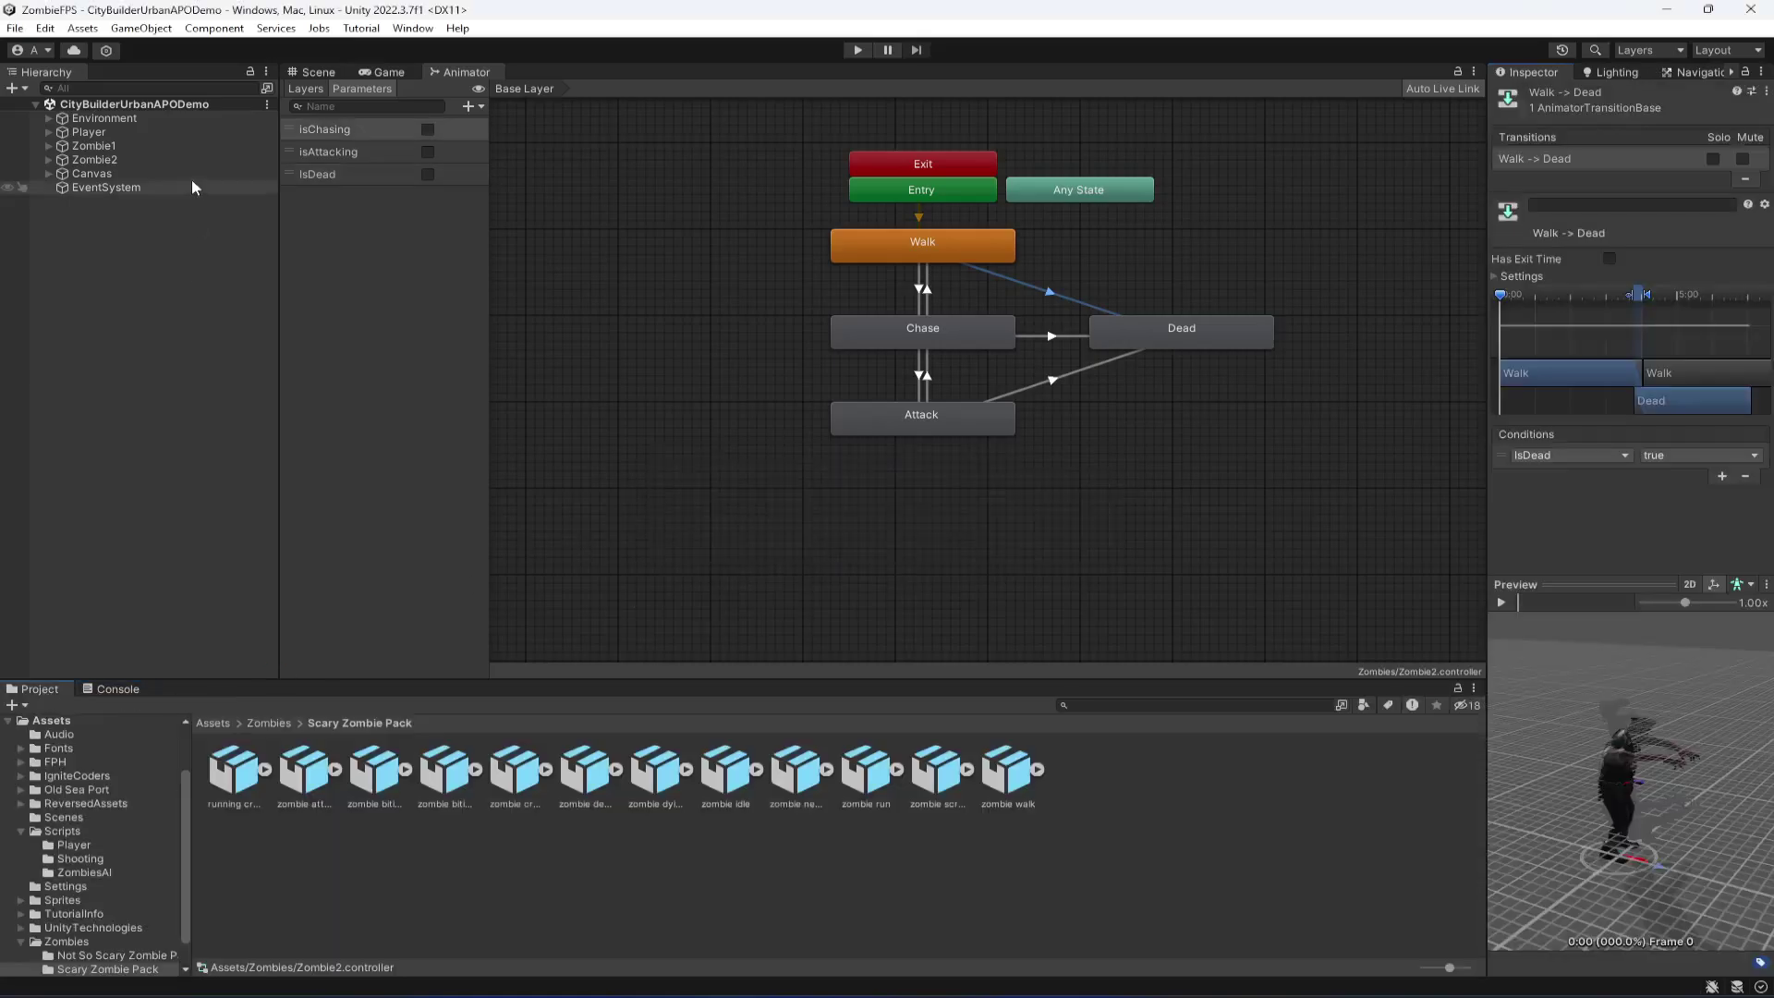
click(94, 160)
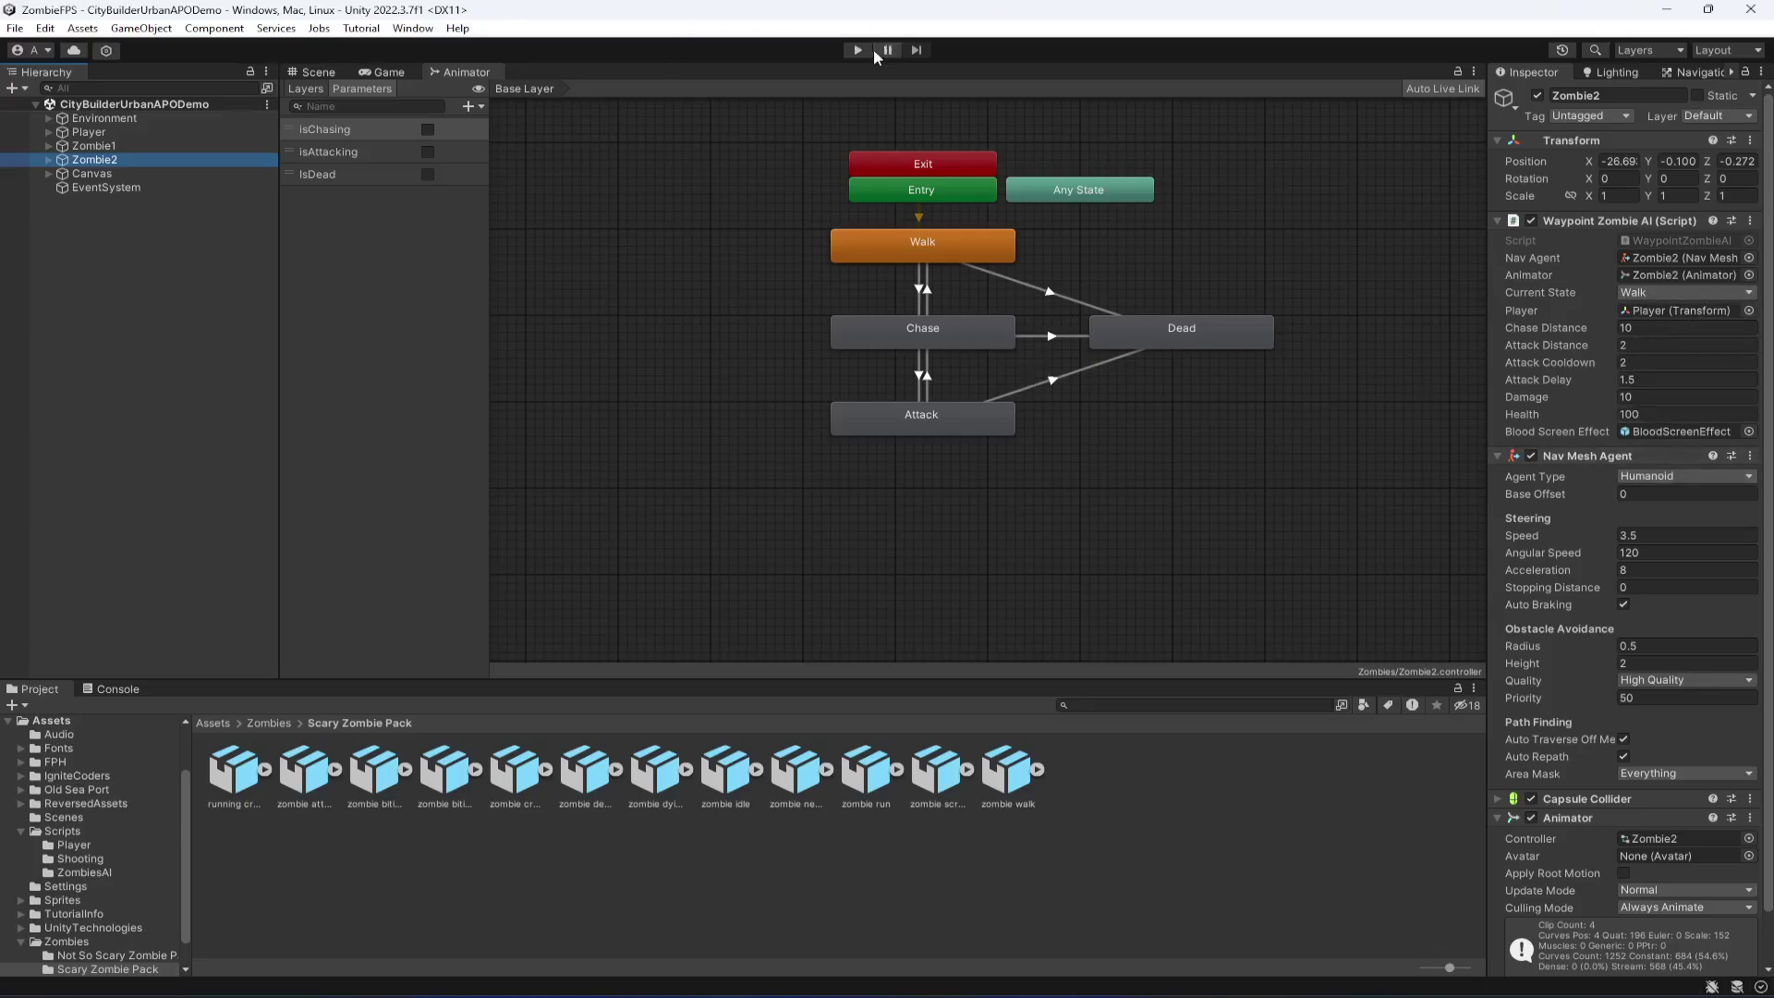
click(366, 72)
click(857, 49)
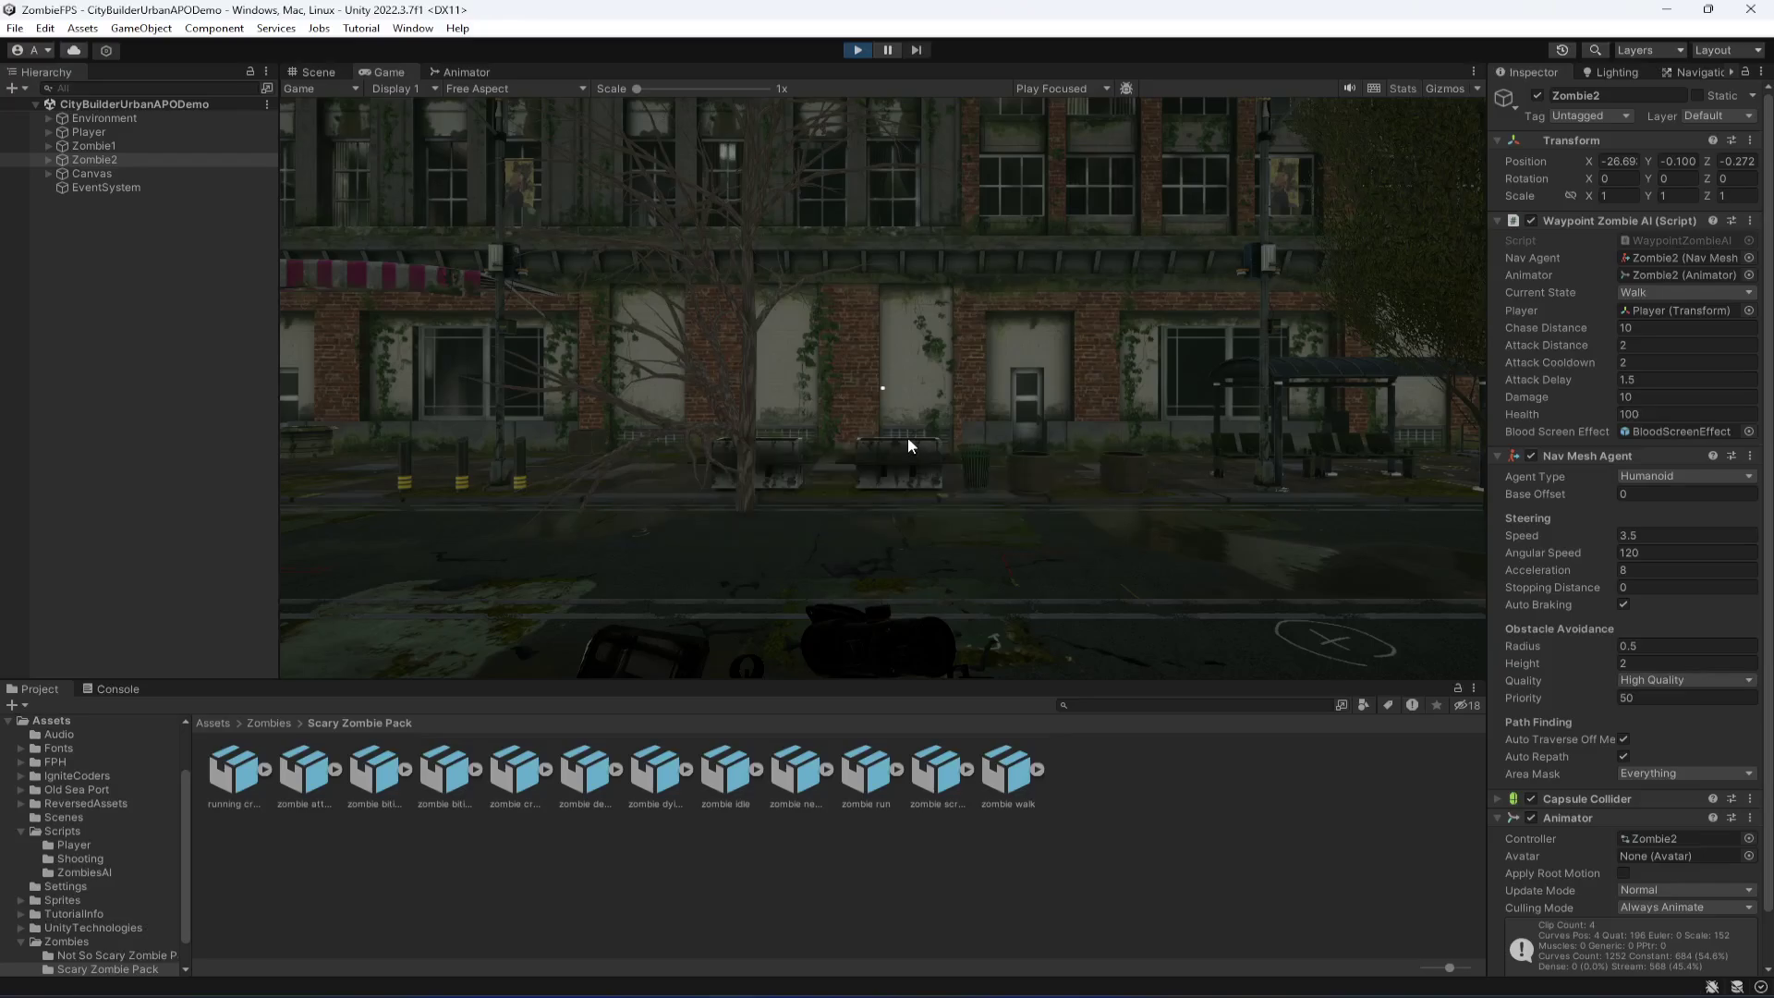
Step: Examine Zombie2's walking behaviour and its path over the NavMesh in the Scene view while the game runs
click(318, 73)
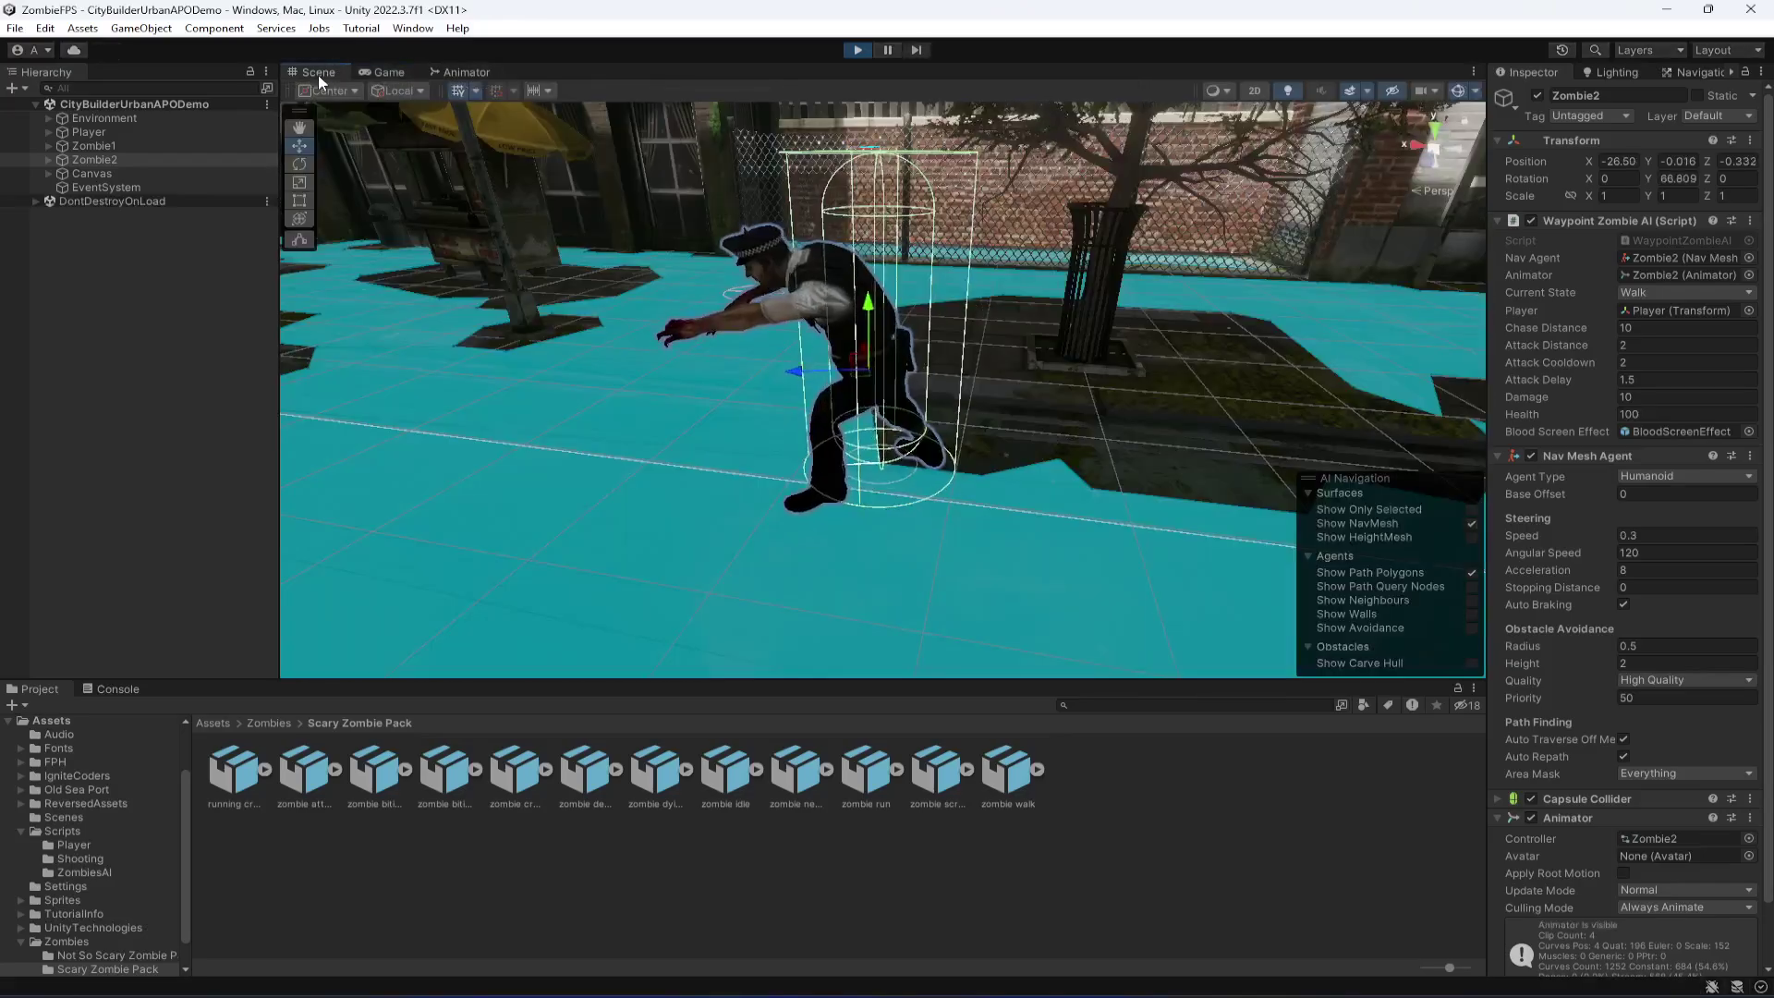
right_drag(941, 500, 785, 545)
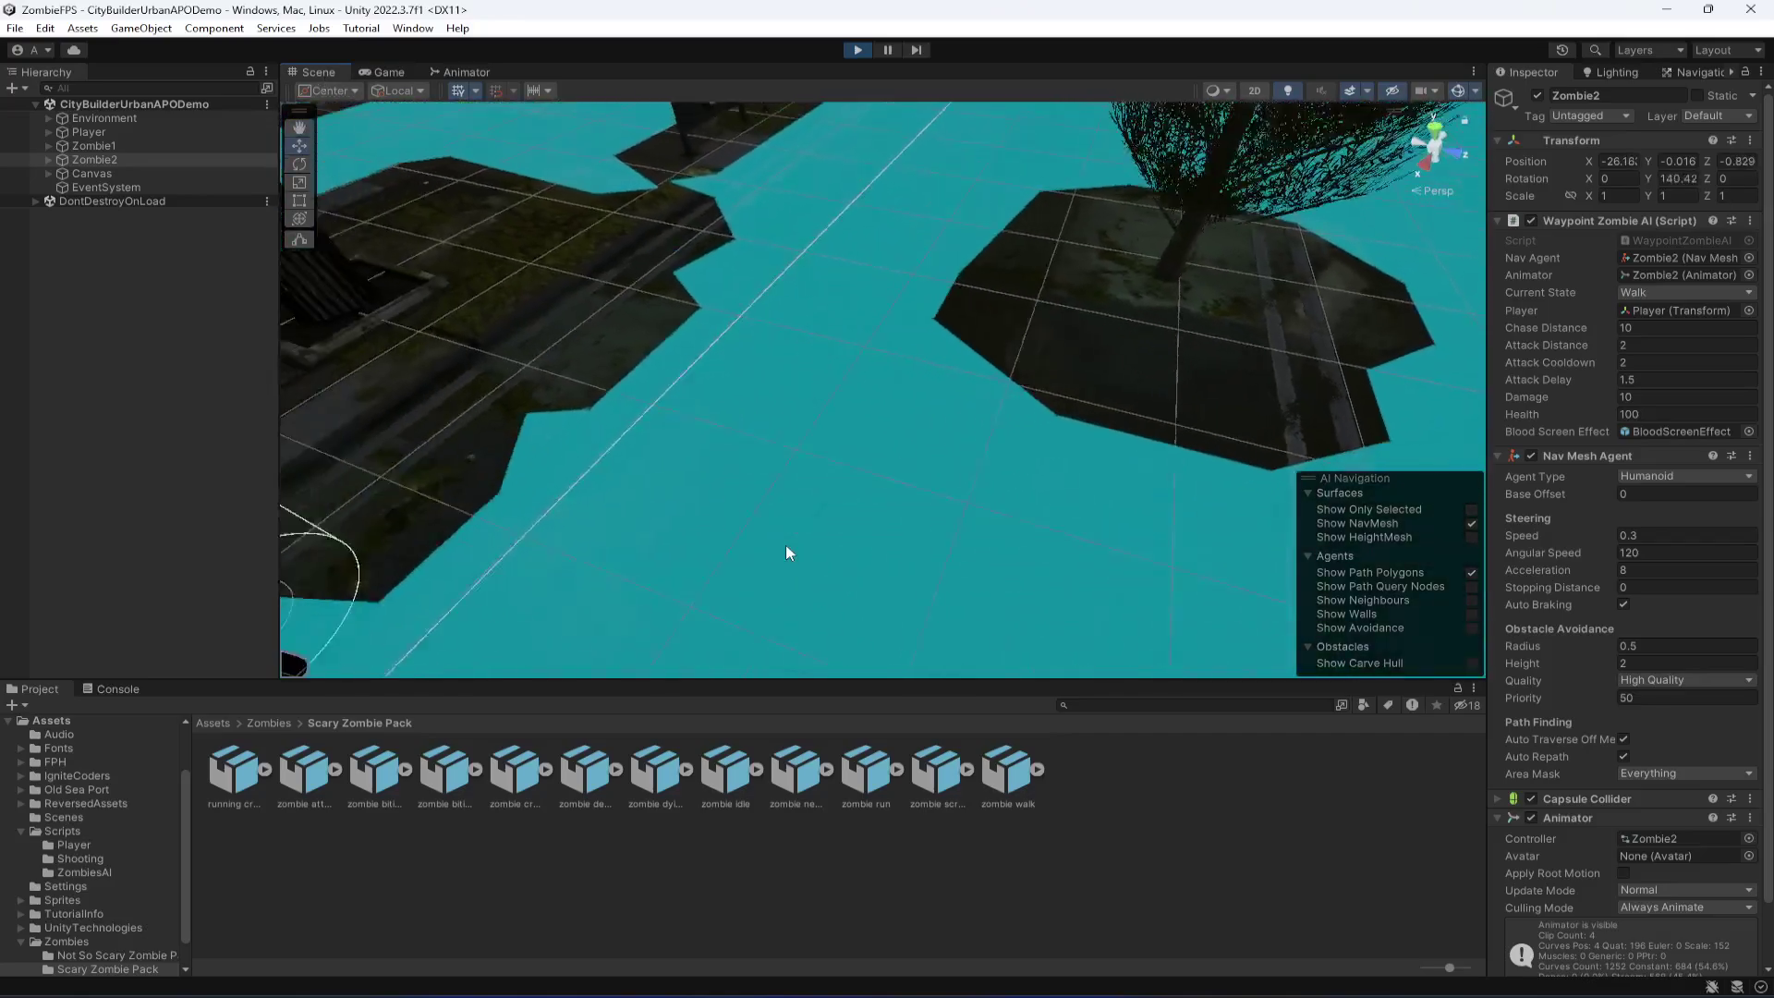
key(f)
right_drag(890, 523, 913, 522)
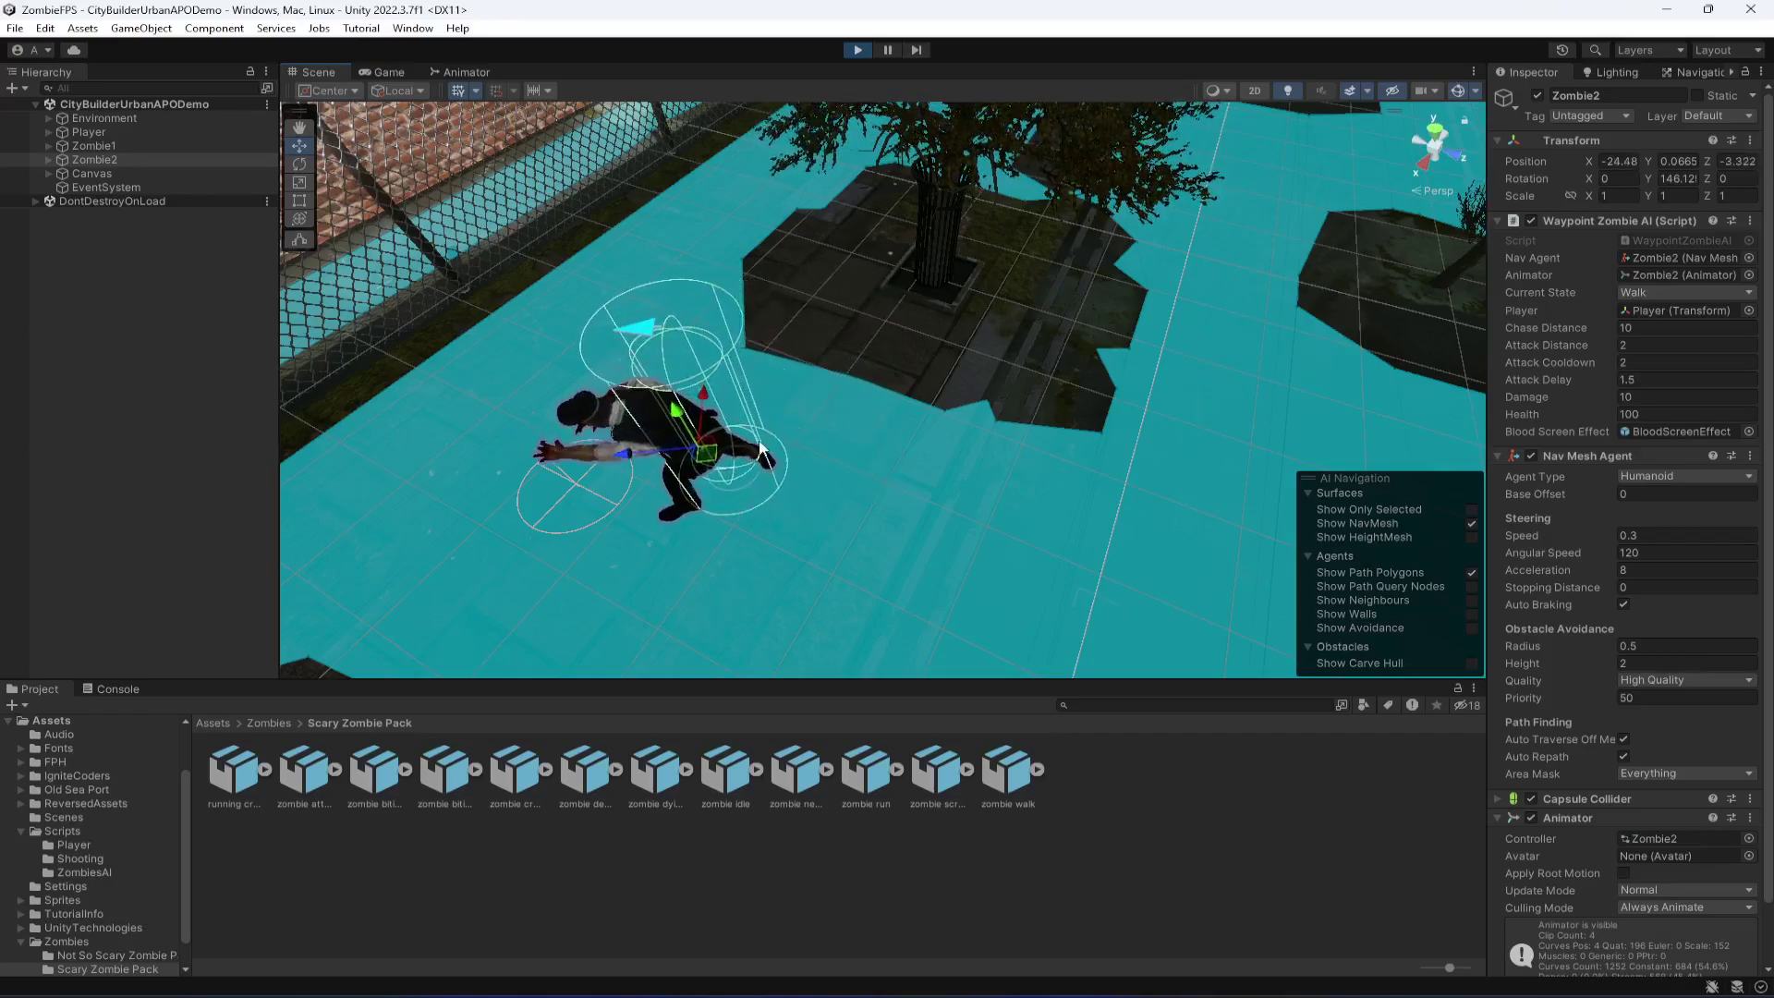
right_drag(760, 448, 869, 423)
key(a)
scroll(826, 471, down, 6)
key(d)
key(a)
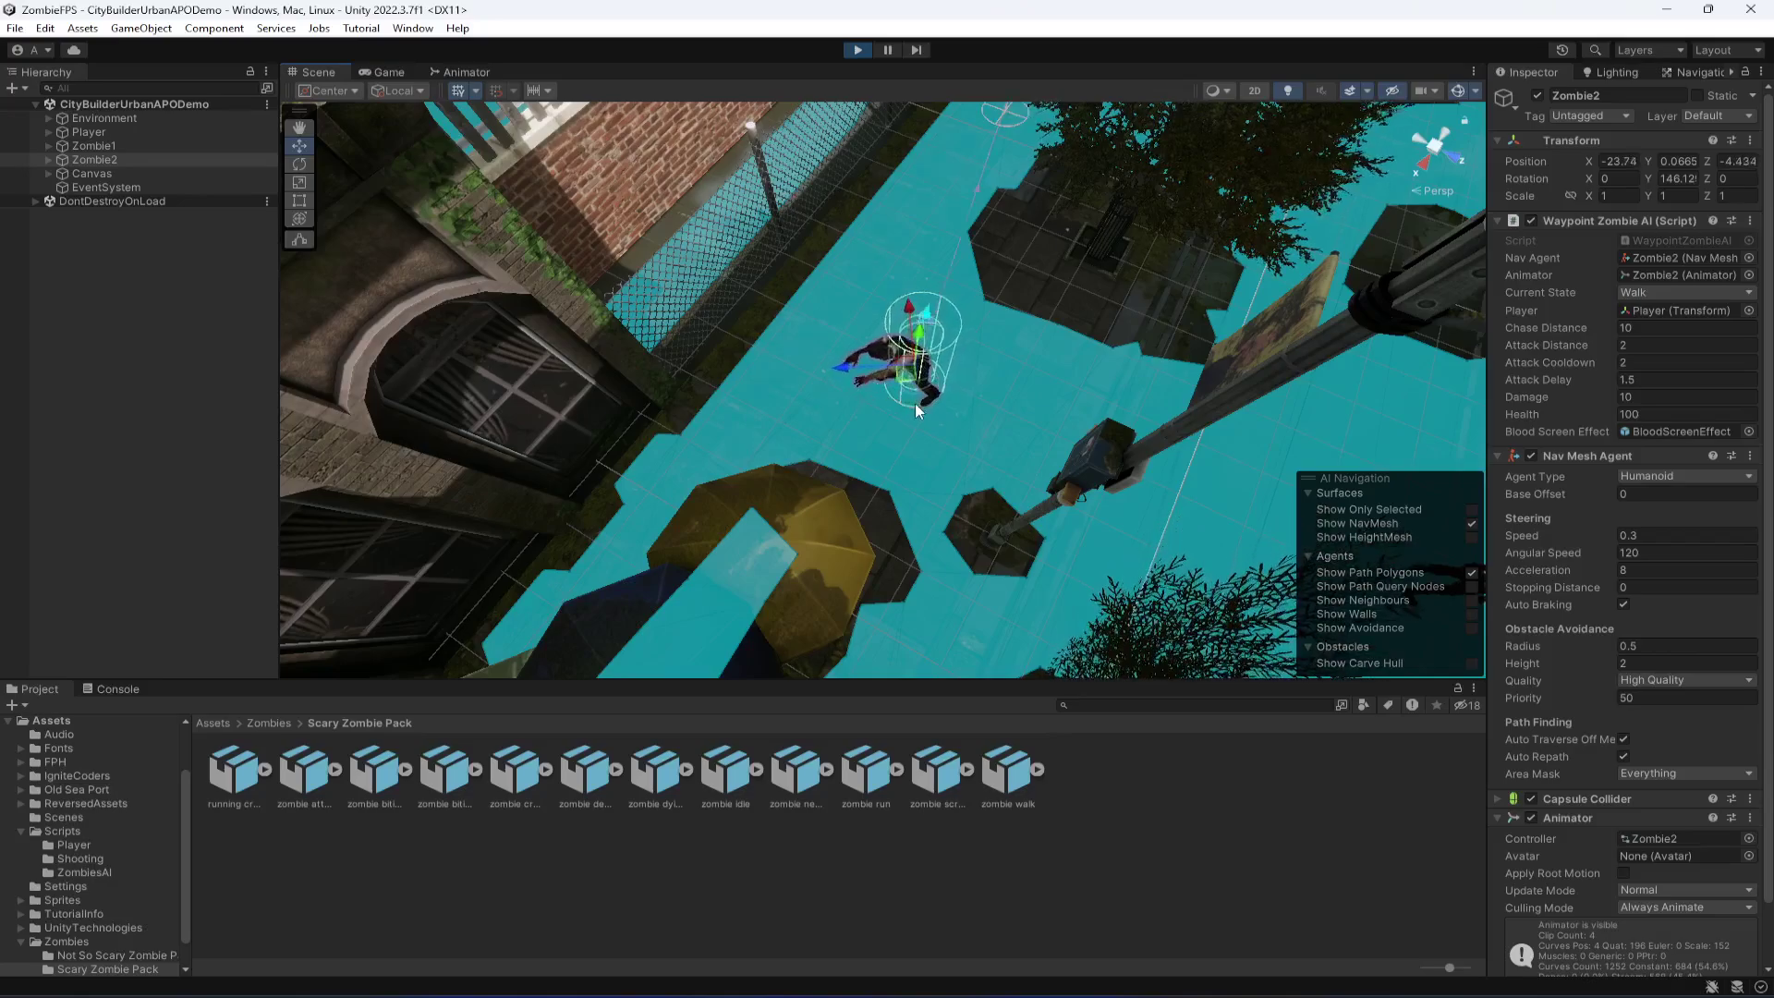
right_drag(915, 403, 918, 375)
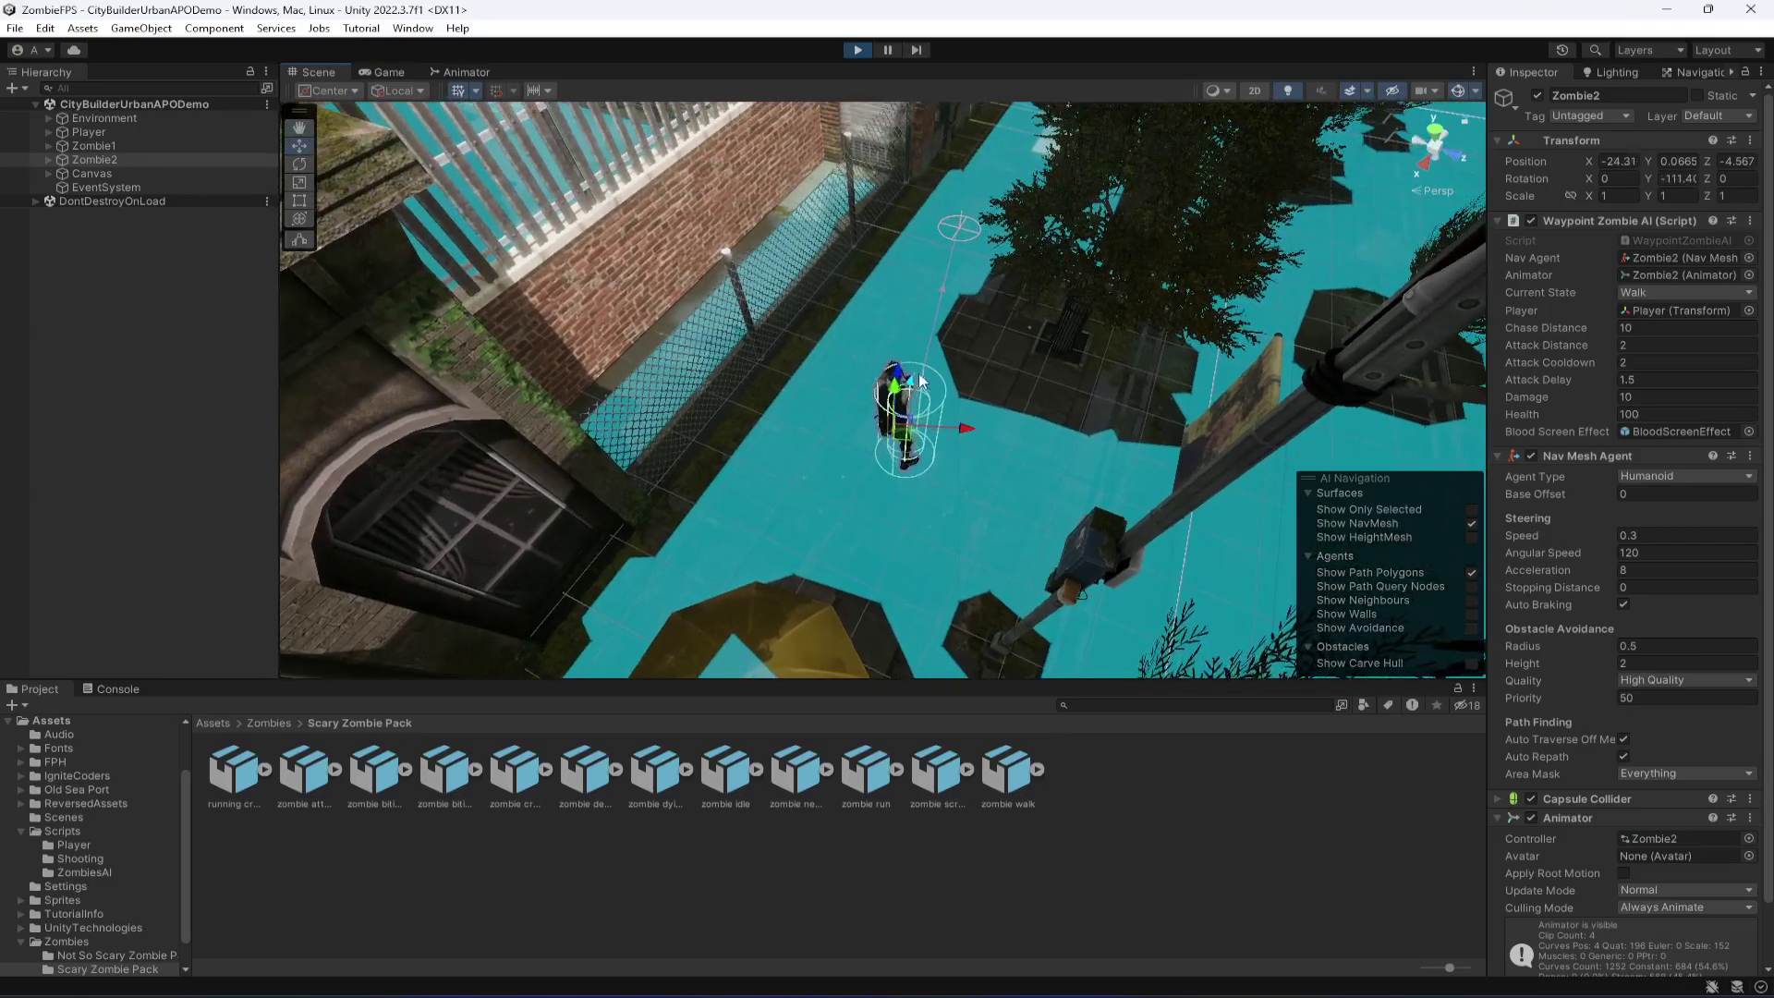
alt+drag(920, 379, 934, 334)
Step: Approach Zombie2 in the running game to trigger its chase, check its Animator state, and stop Play mode
click(384, 74)
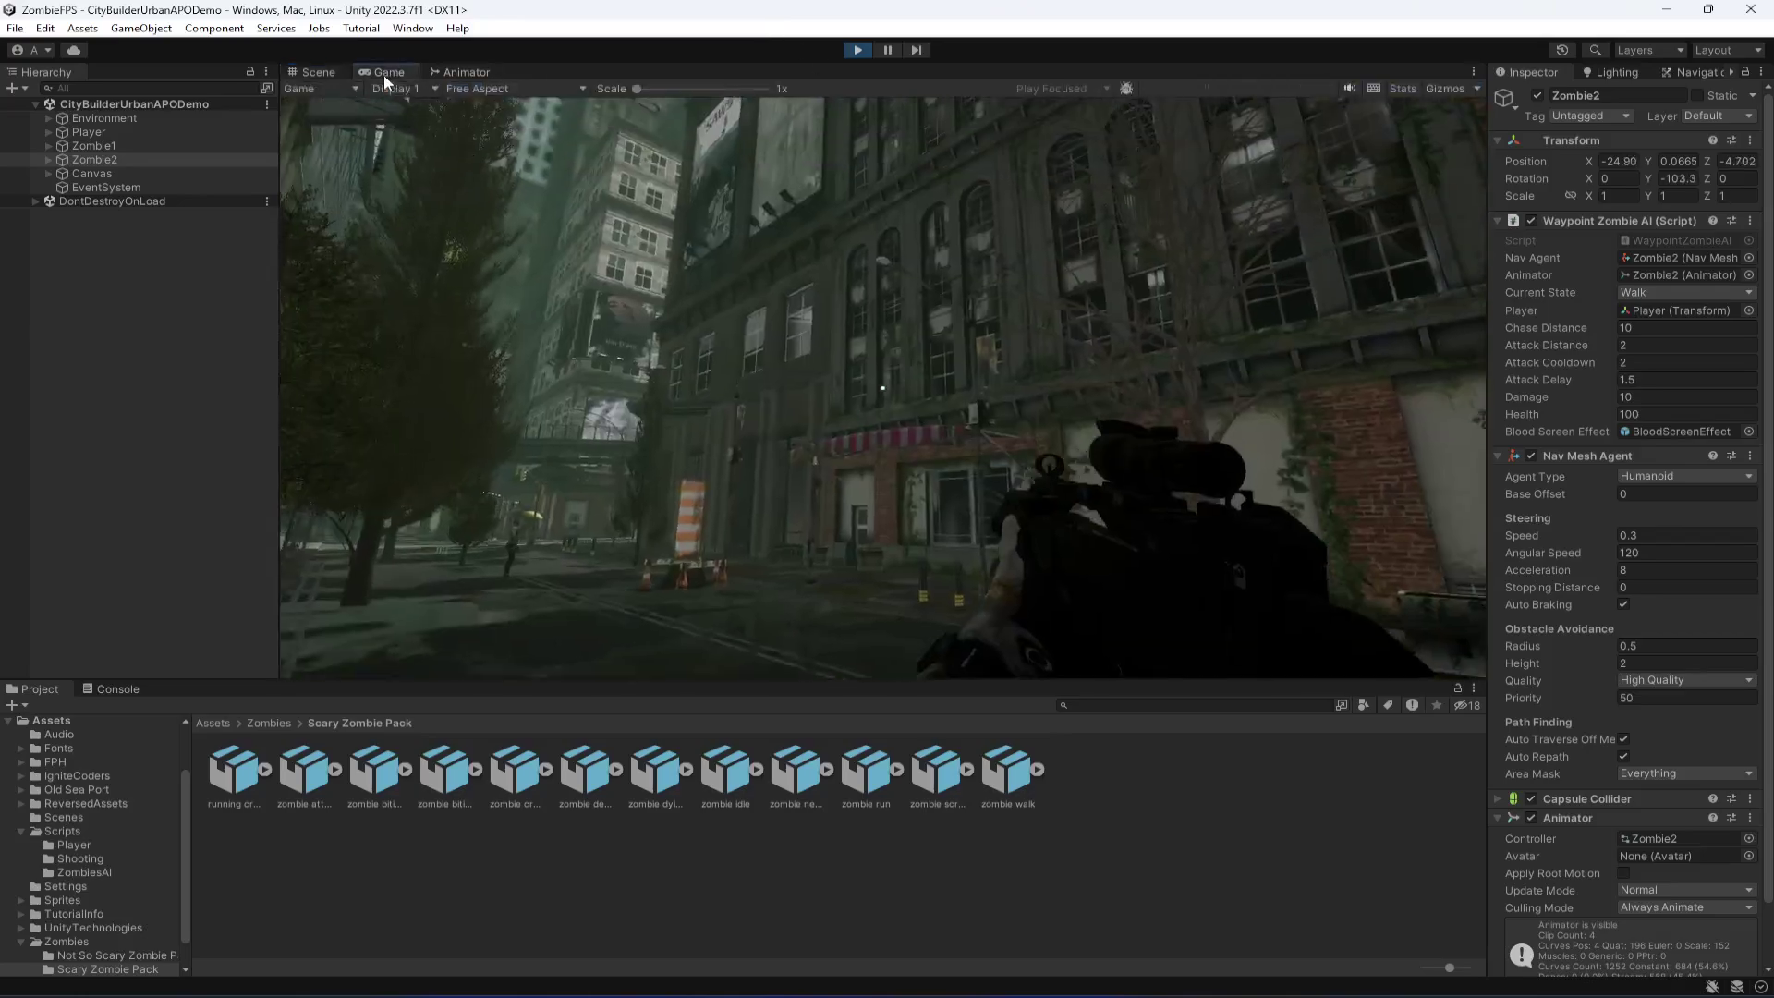
key(w)
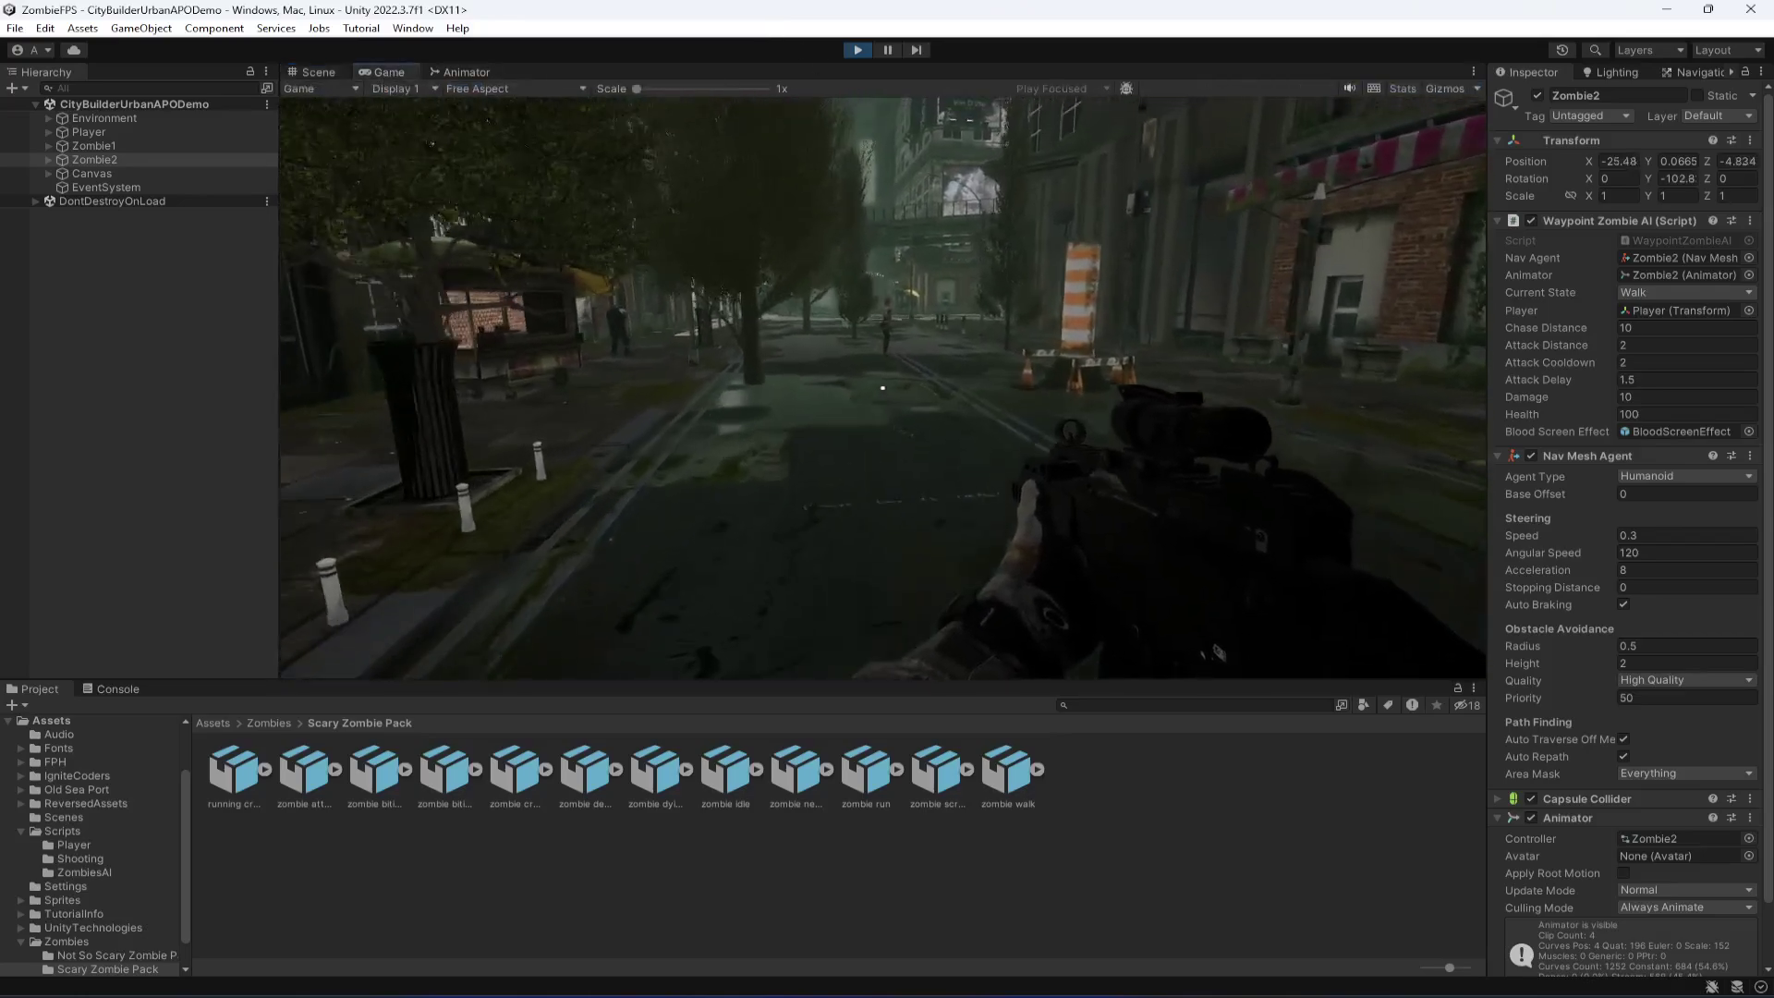
key(w)
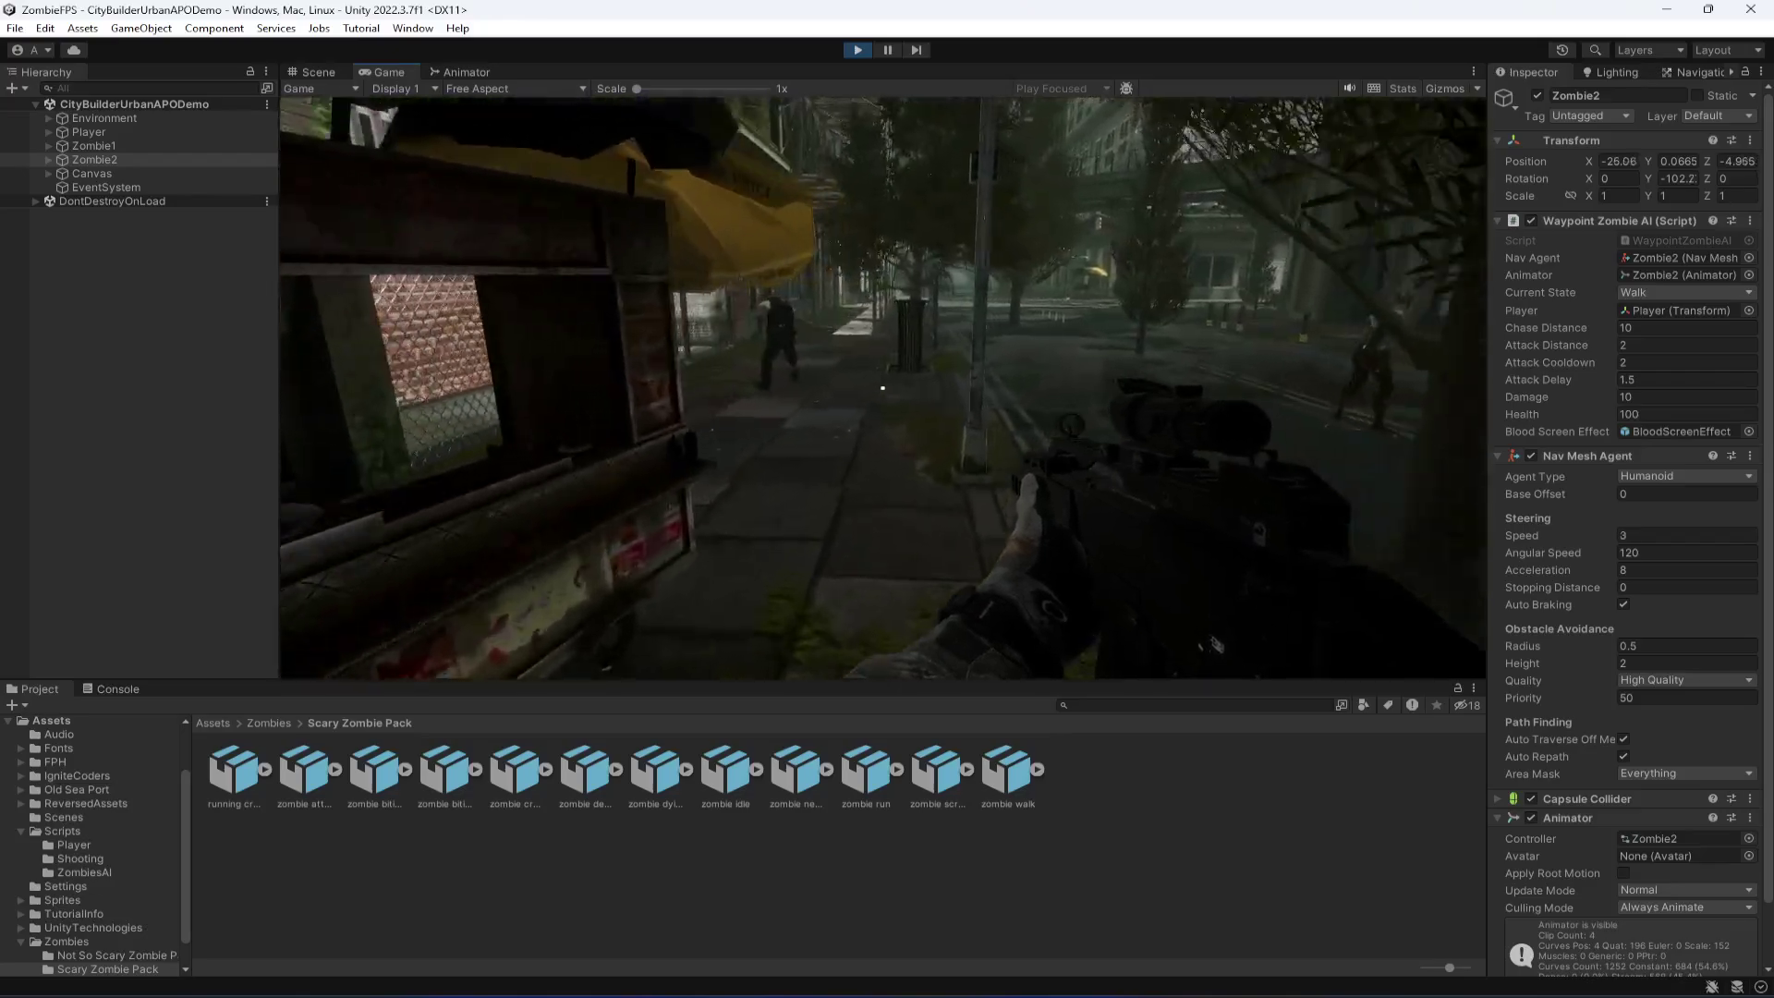
key(w)
key(s)
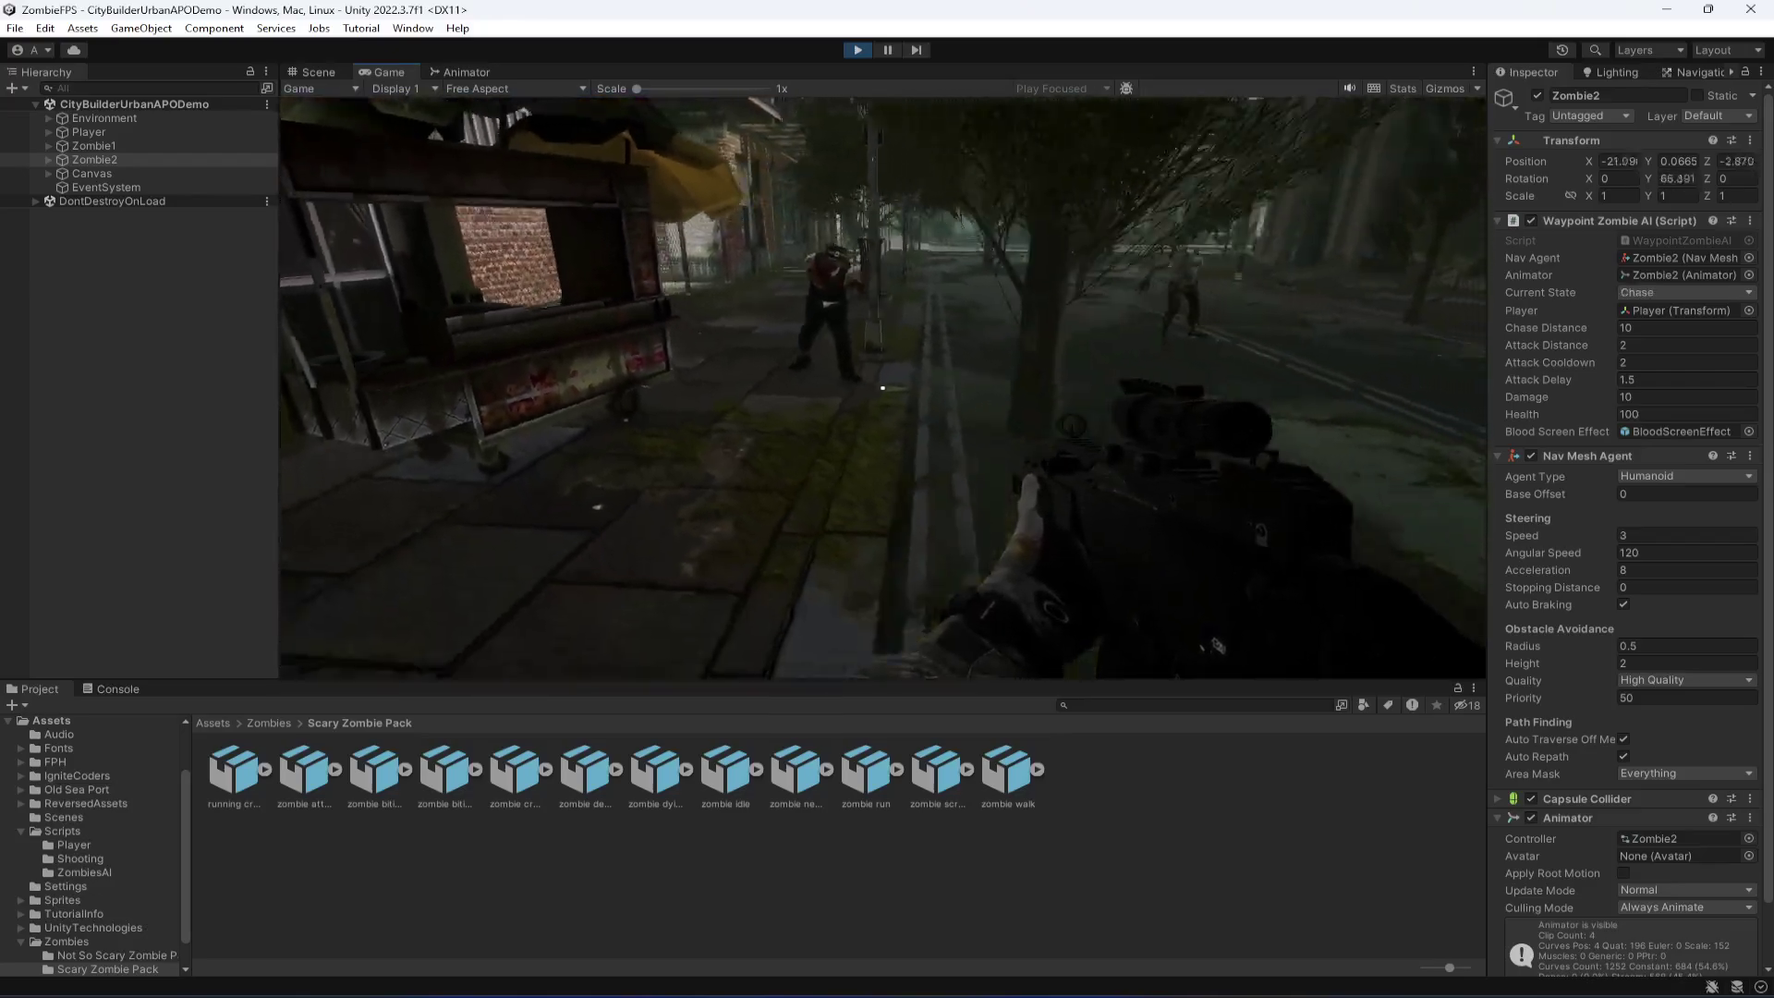
key(s)
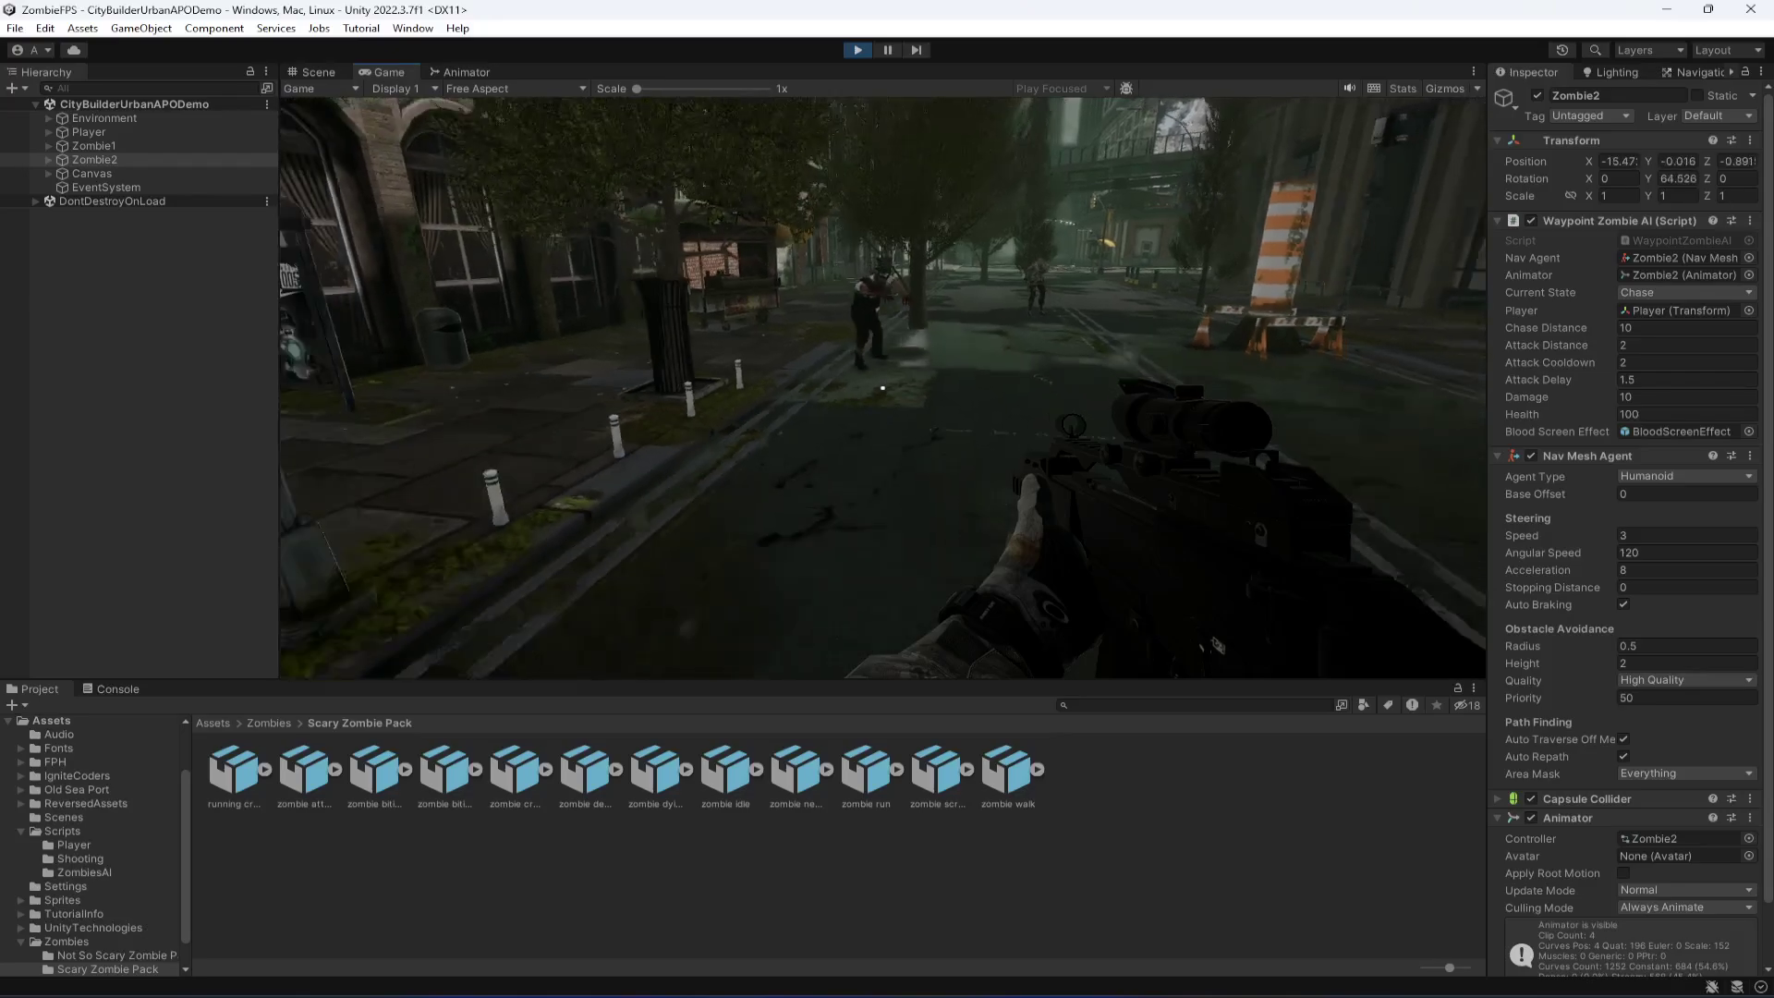
key(s)
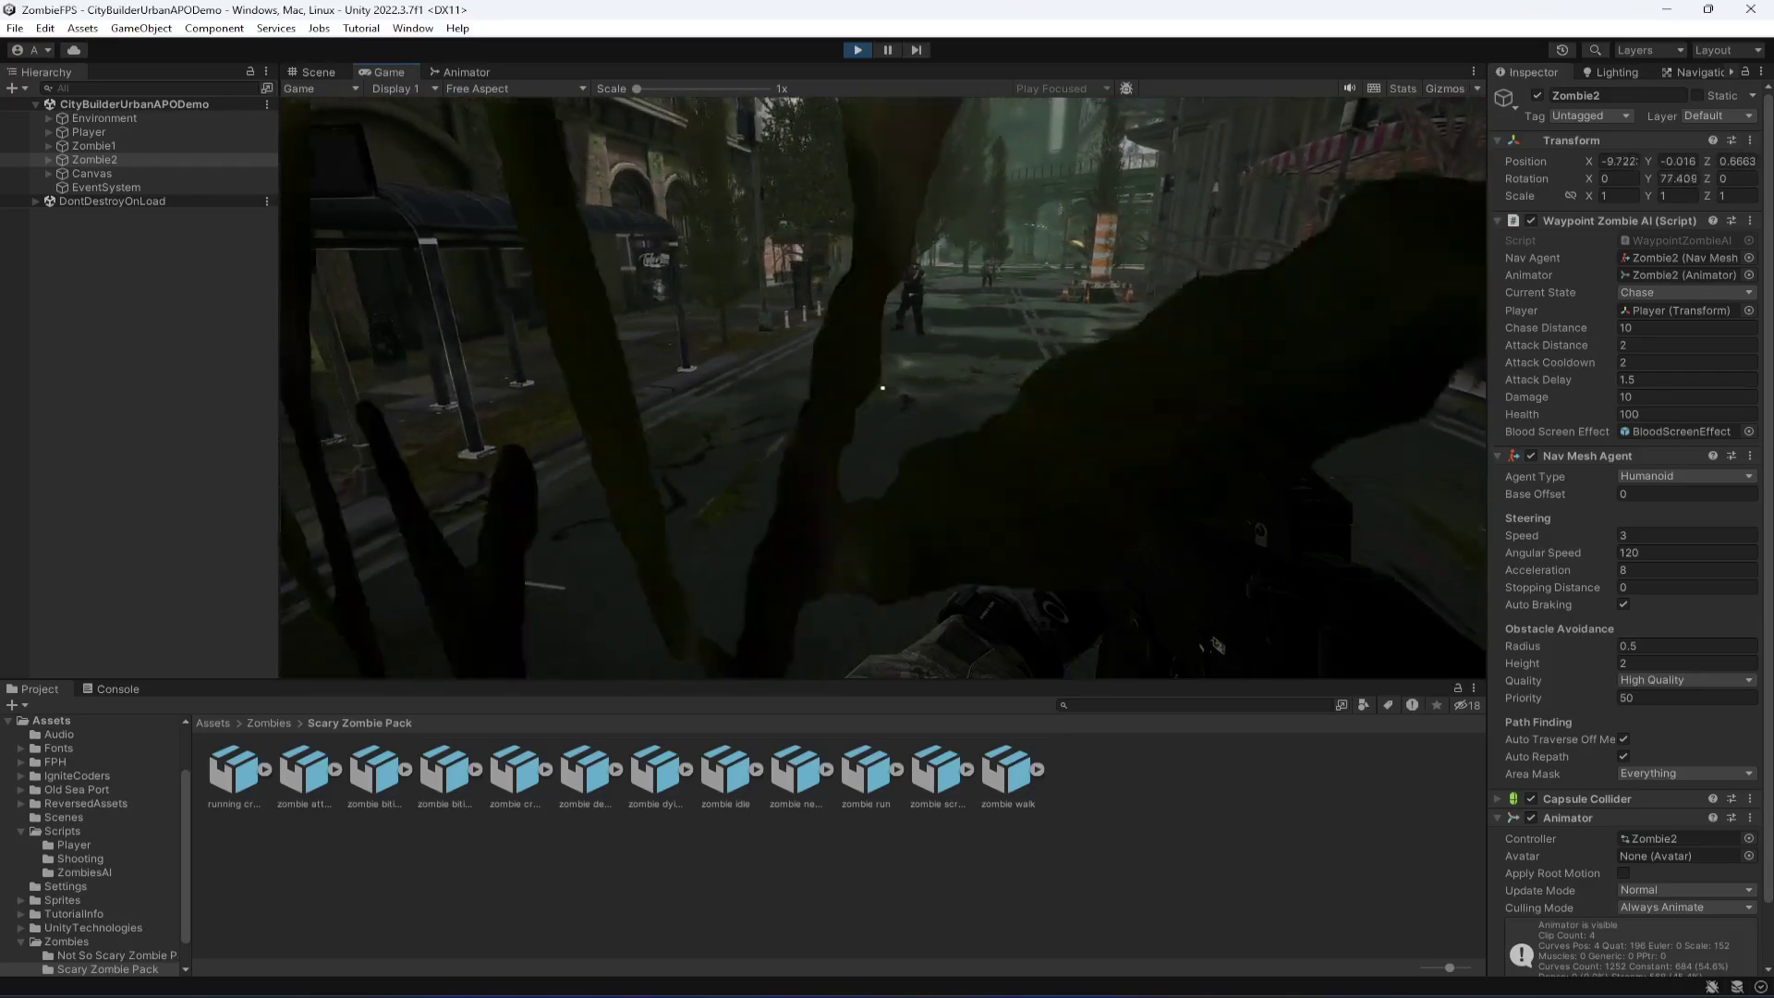
click(461, 71)
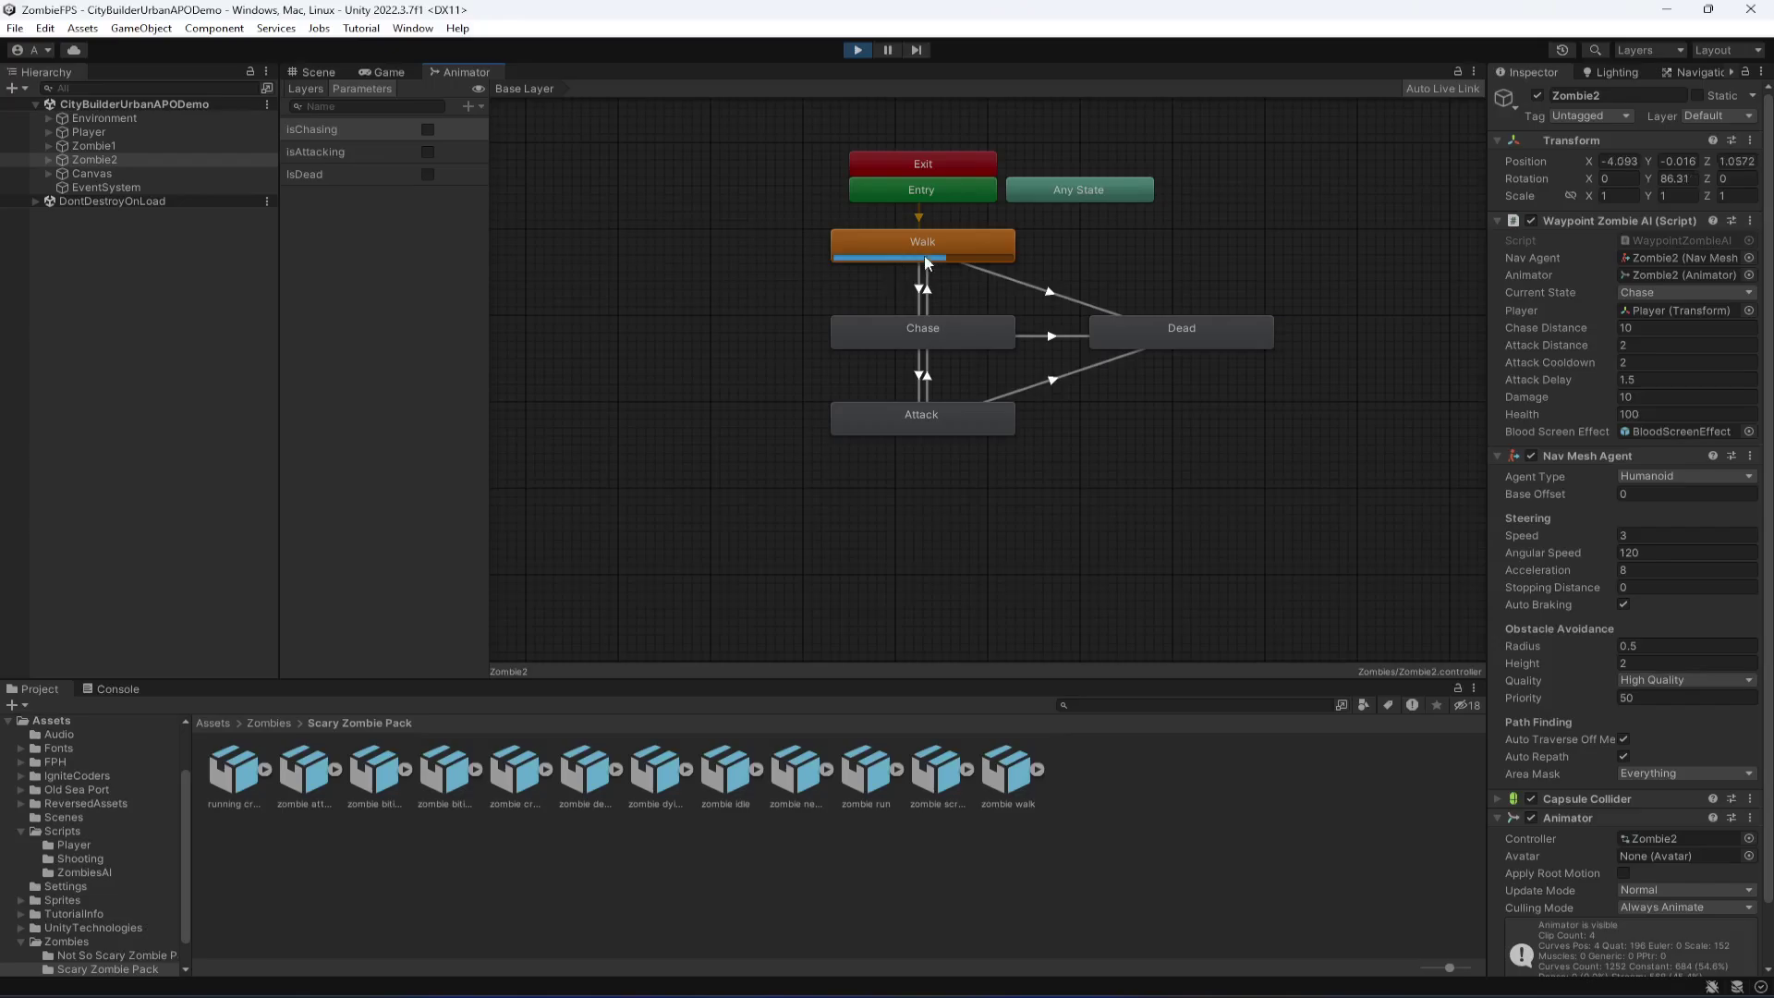
click(857, 49)
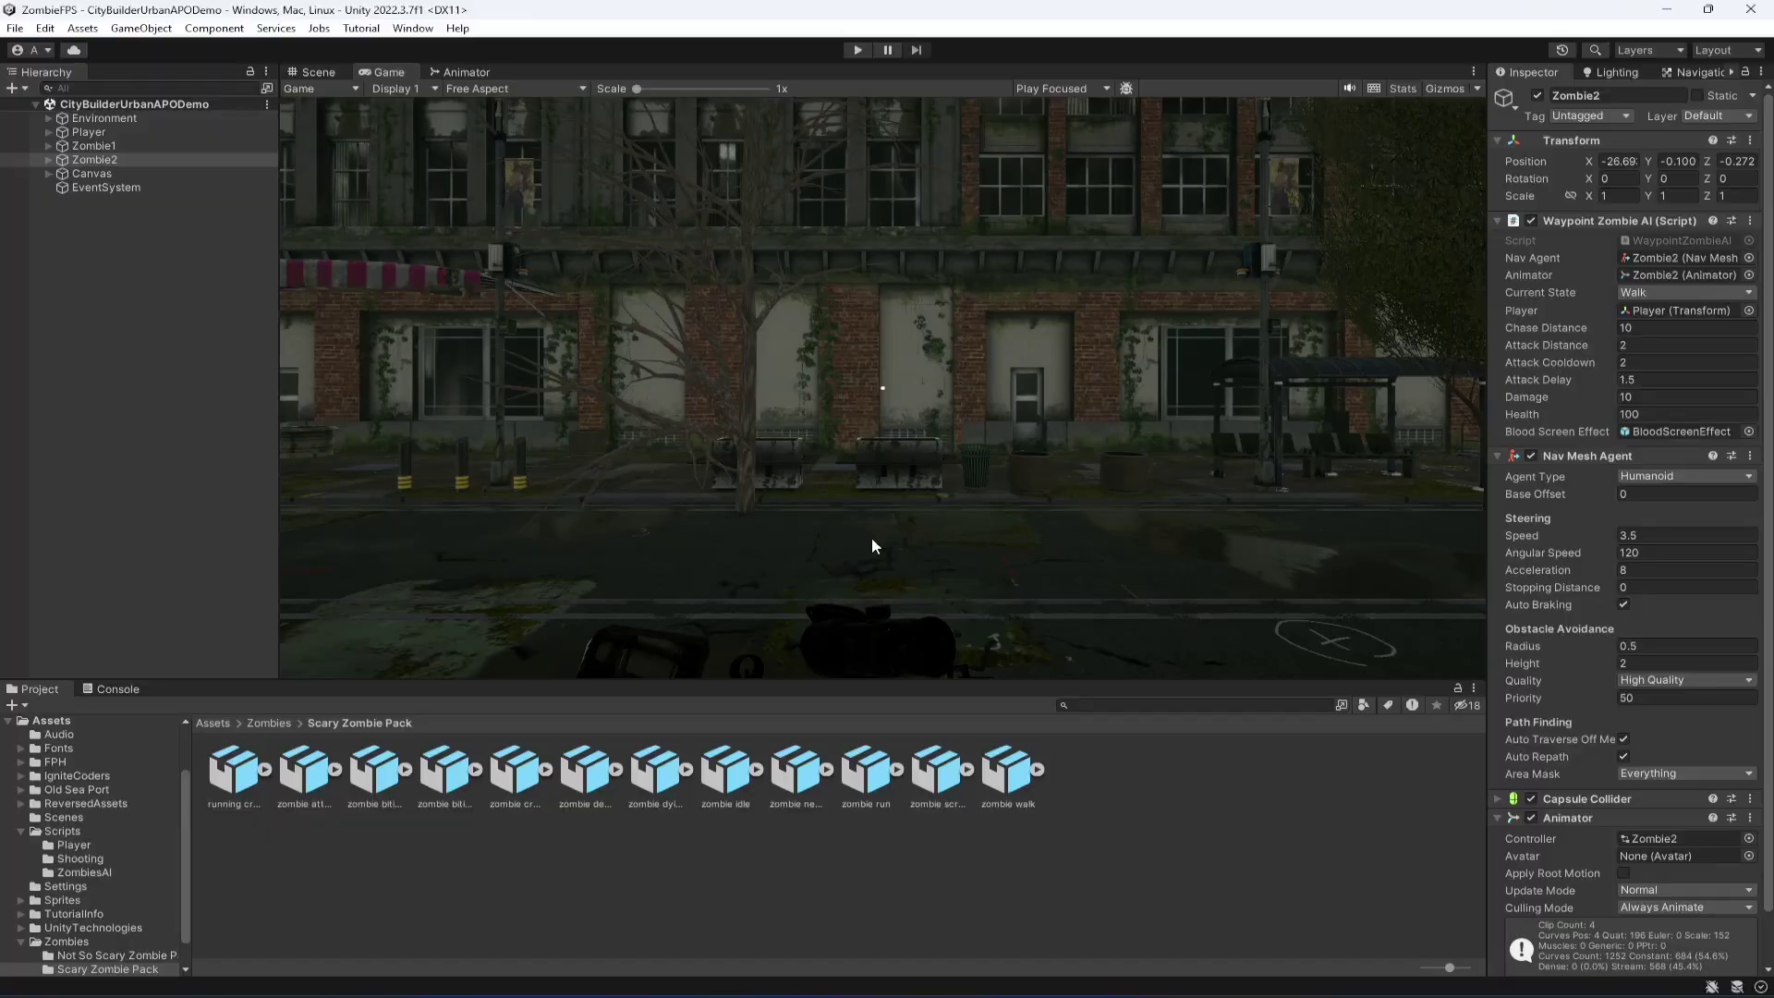
Step: Switch to Visual Studio Code and check the spelling of the animator bool names in WaypointZombieAI.cs, including ChasePlayer and the Dead case
key(alt+Tab)
scroll(386, 556, up, 2)
click(476, 475)
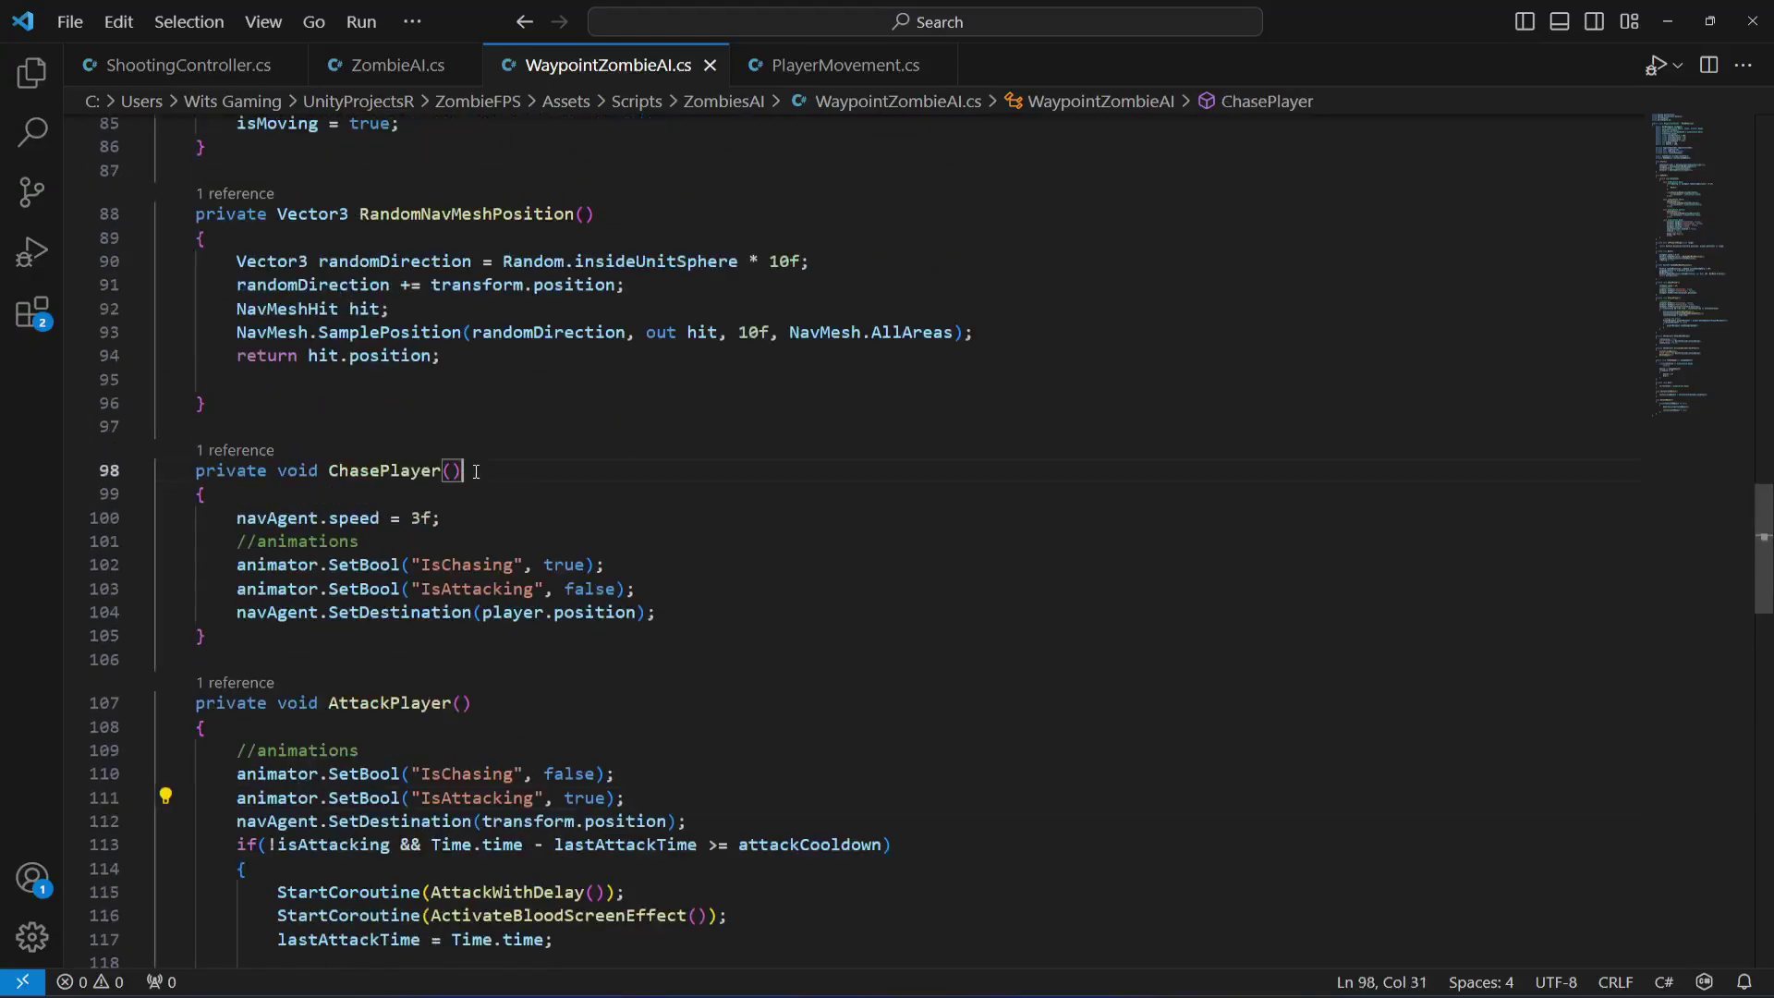
double_click(374, 471)
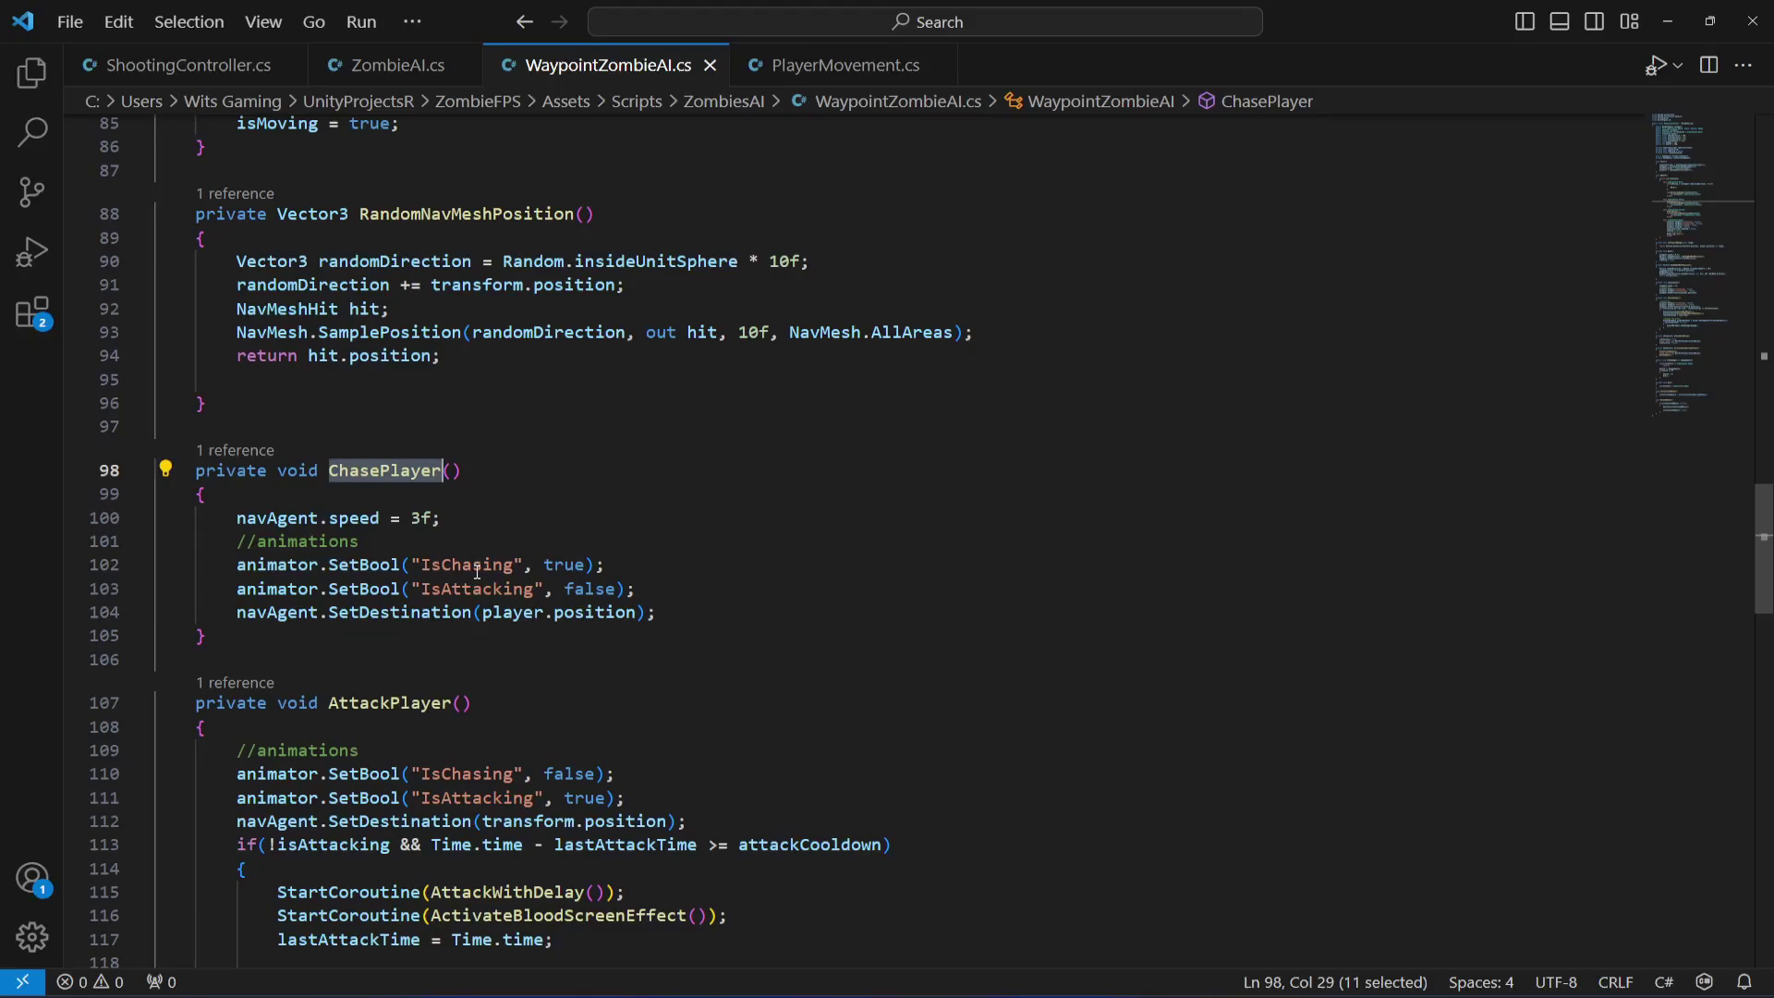
click(423, 564)
key(shift+Right)
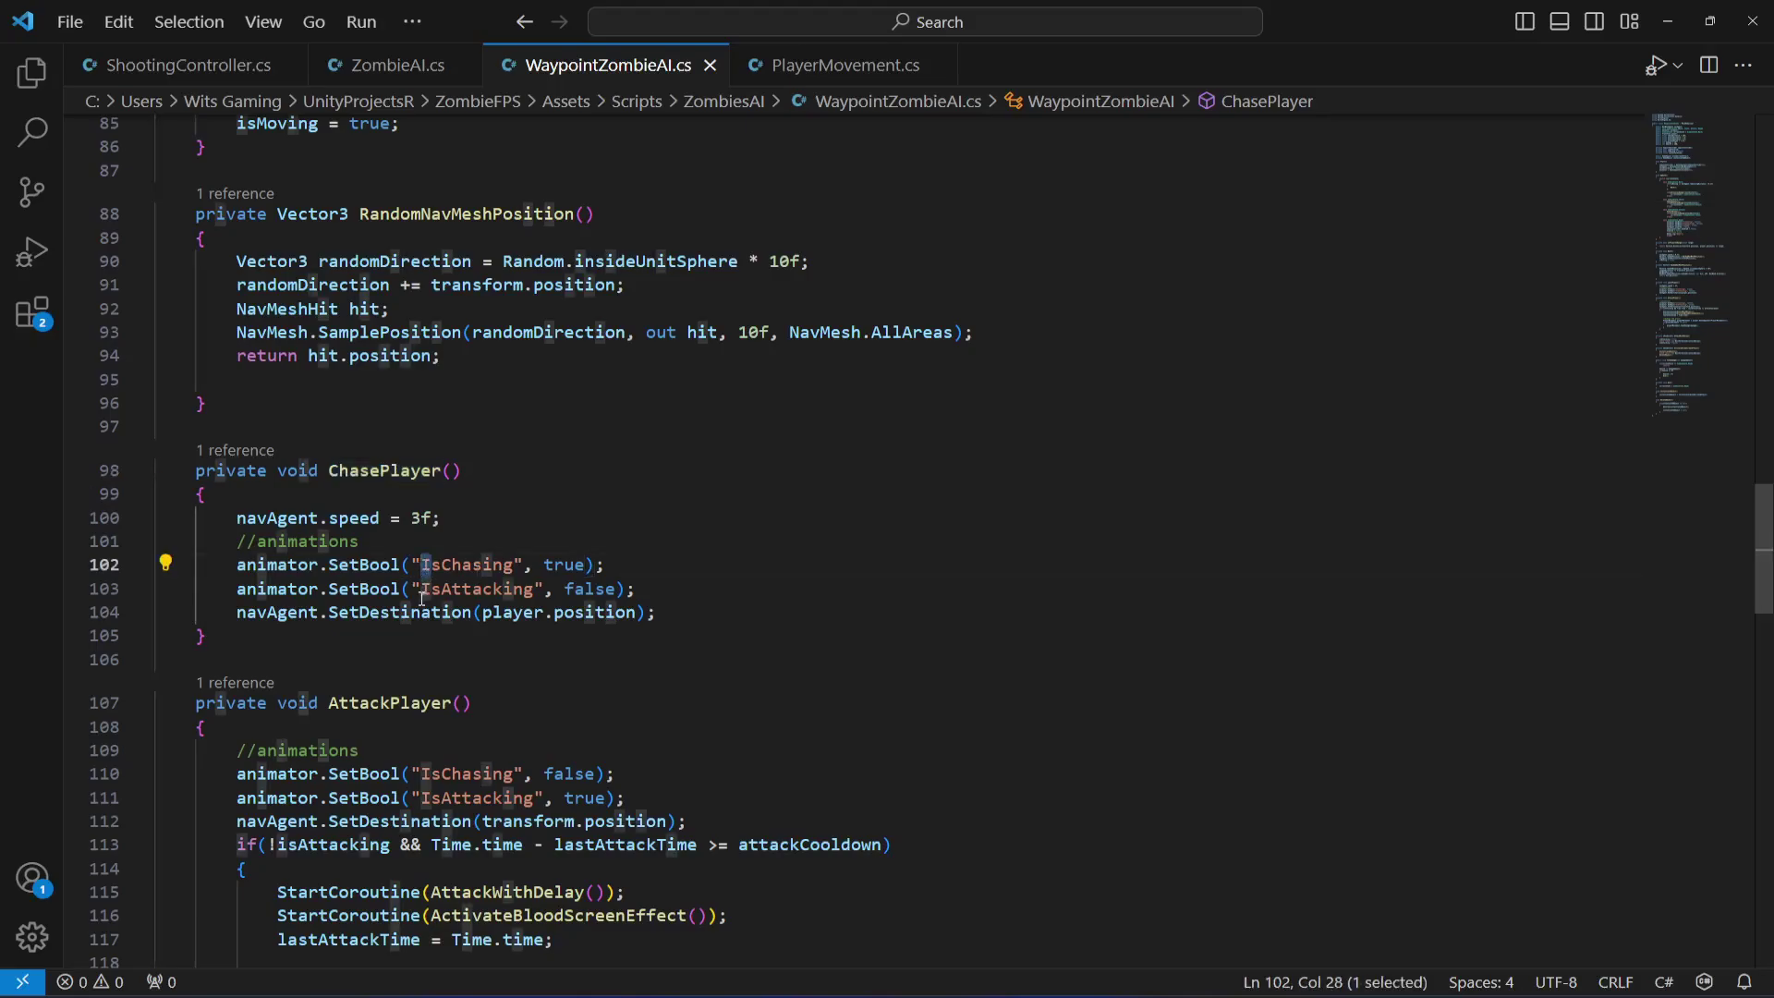
click(421, 588)
key(shift+Right)
scroll(430, 517, down, 4)
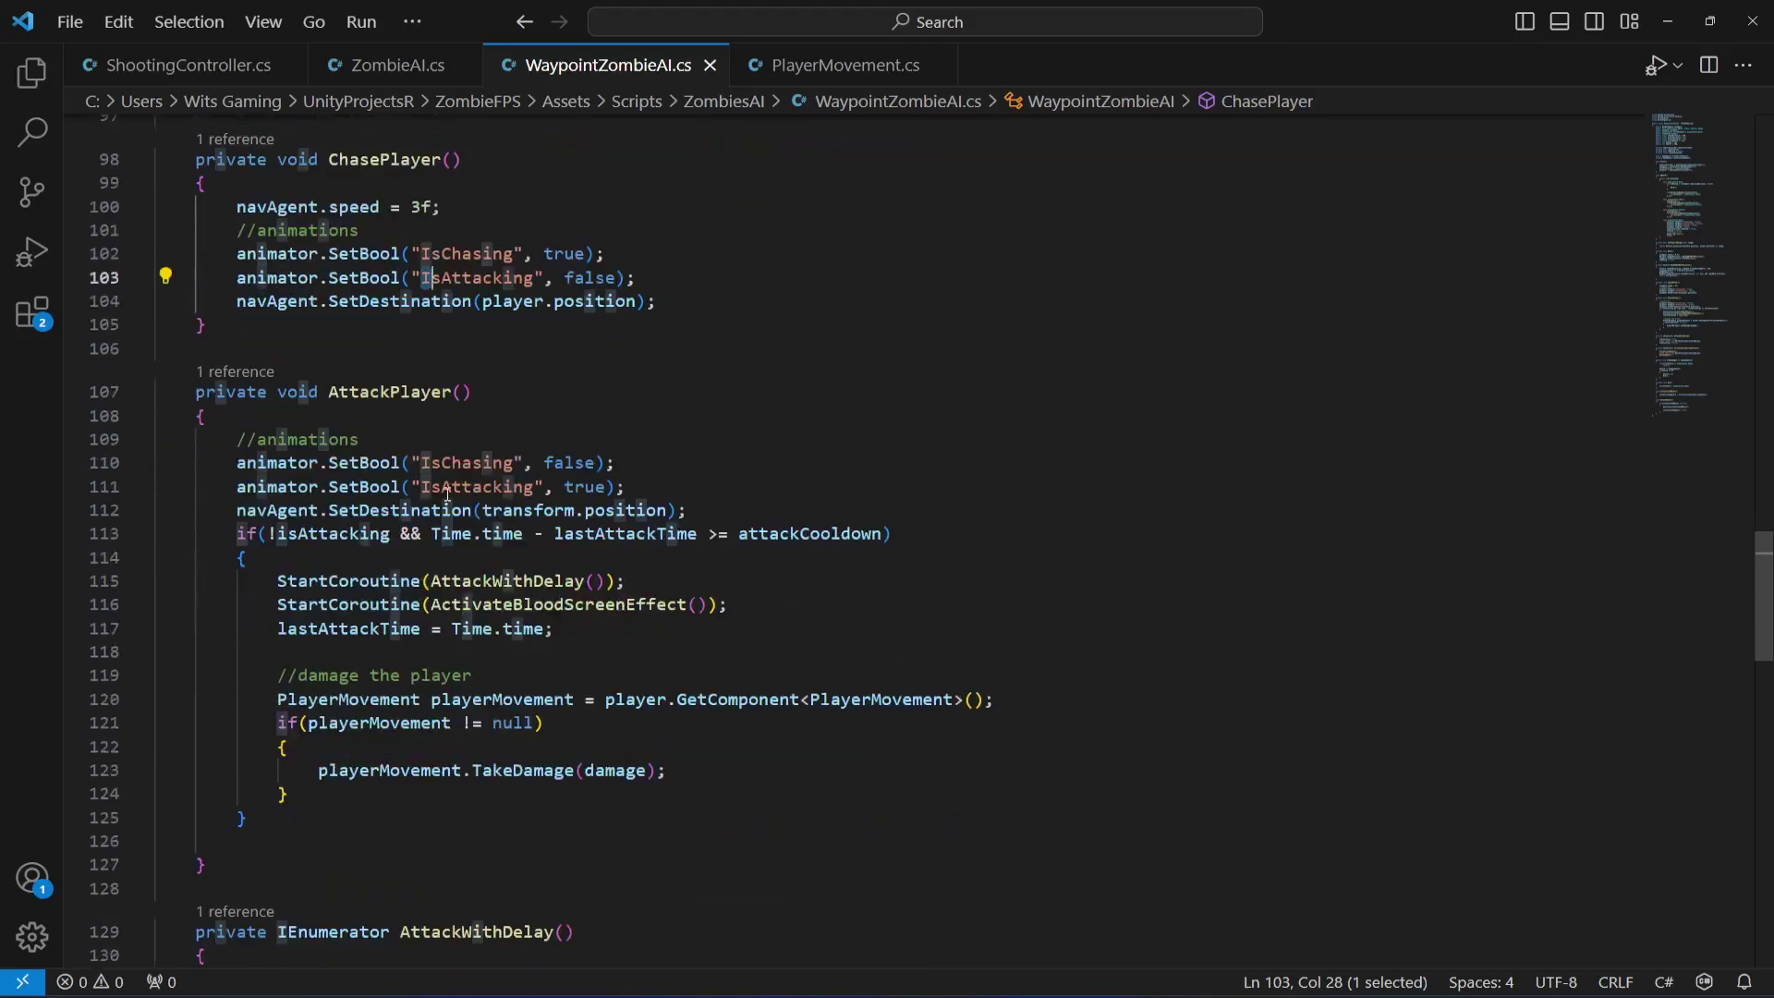
scroll(436, 456, up, 18)
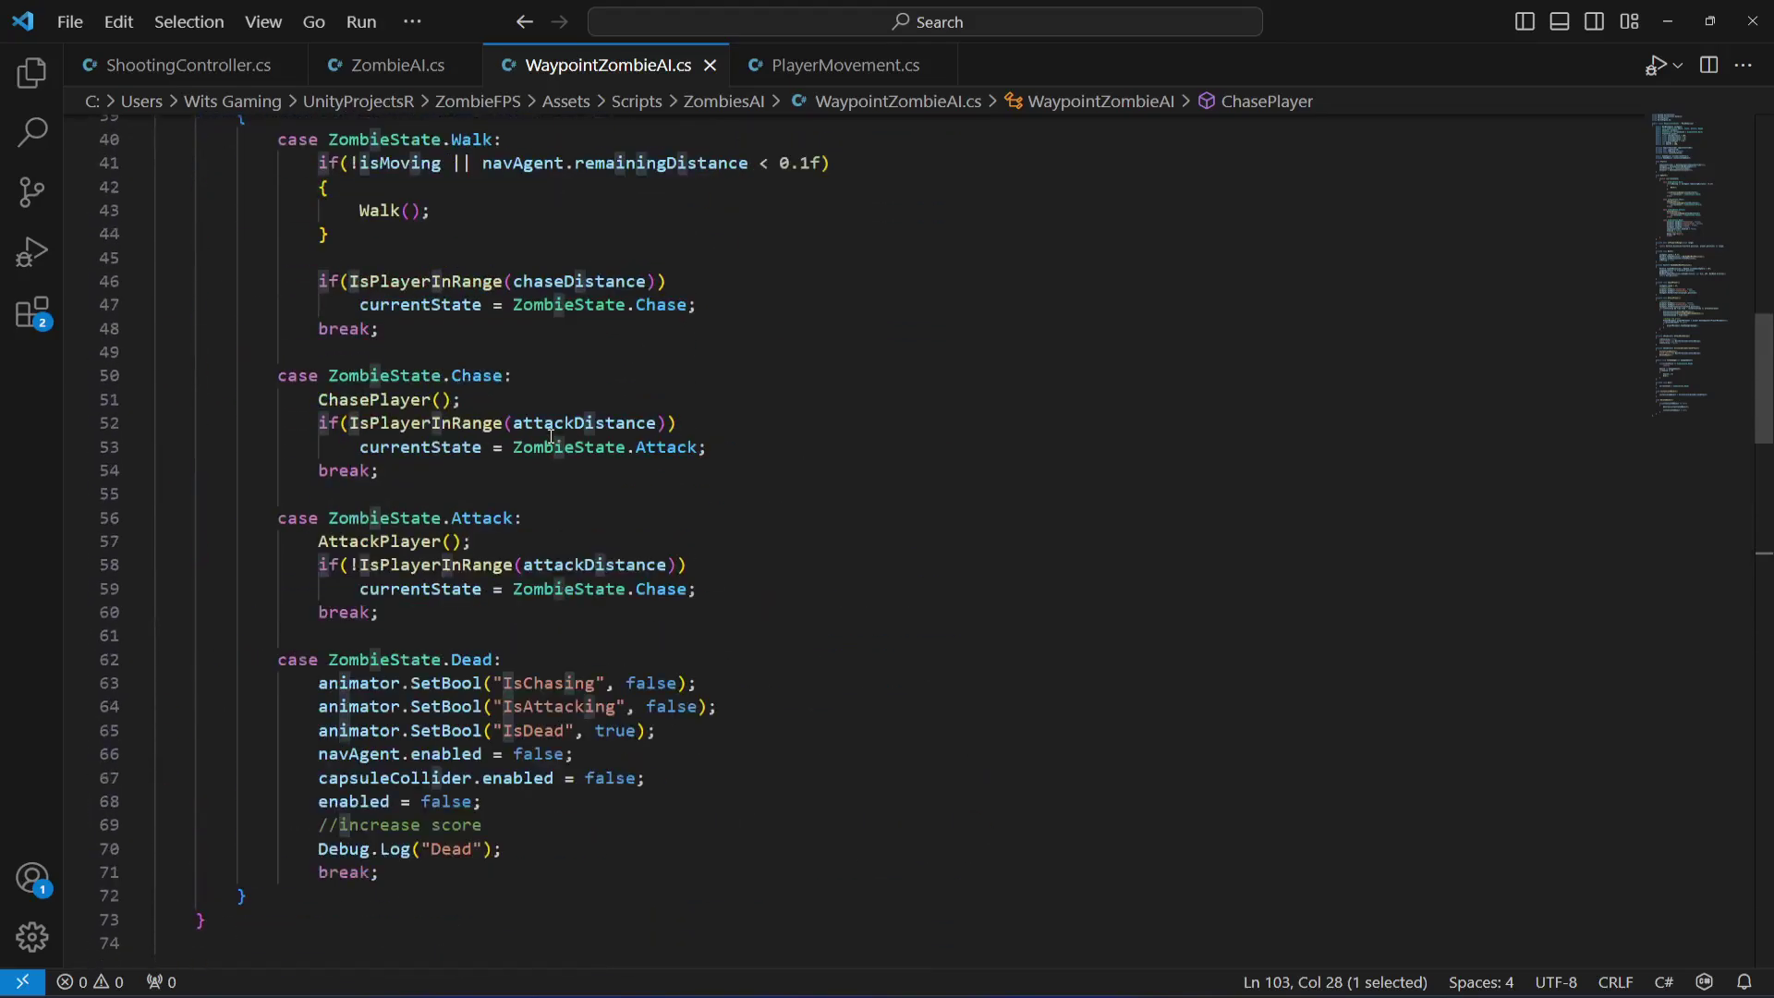
double_click(564, 738)
key(alt+Tab)
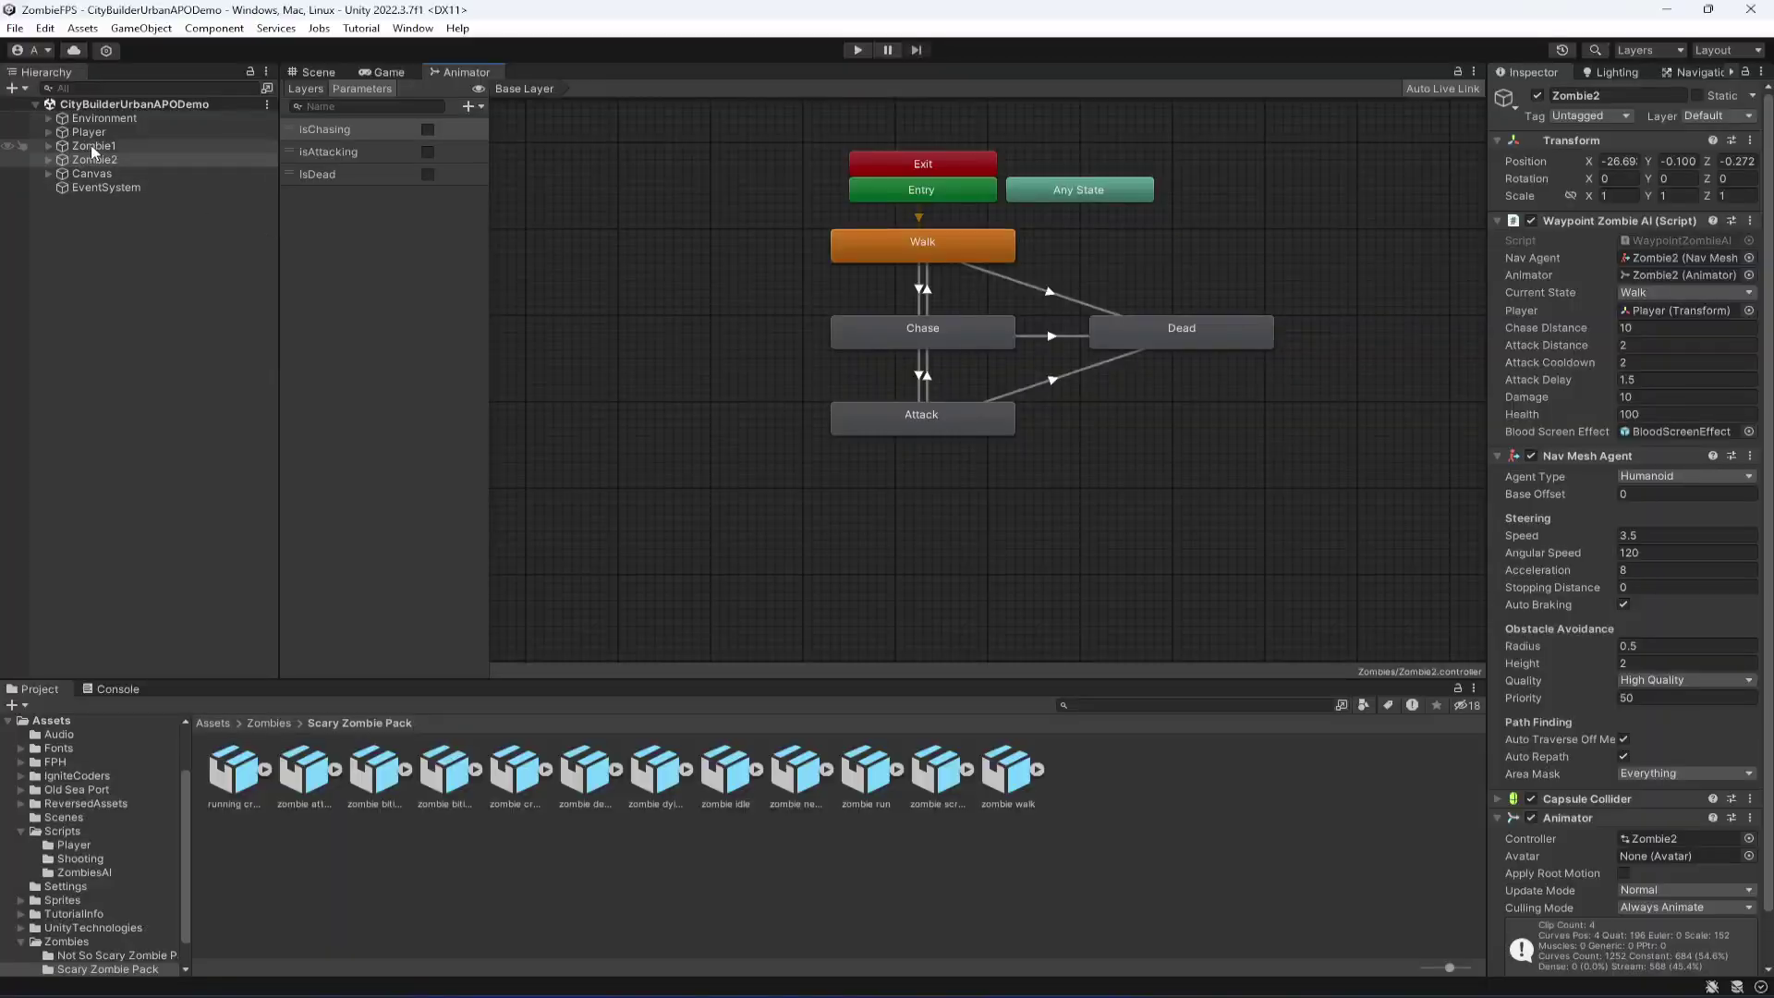
Step: In Unity, rename Zombie2's Animator parameters to IsAttacking and IsChasing, each with a capital I
click(92, 173)
click(93, 159)
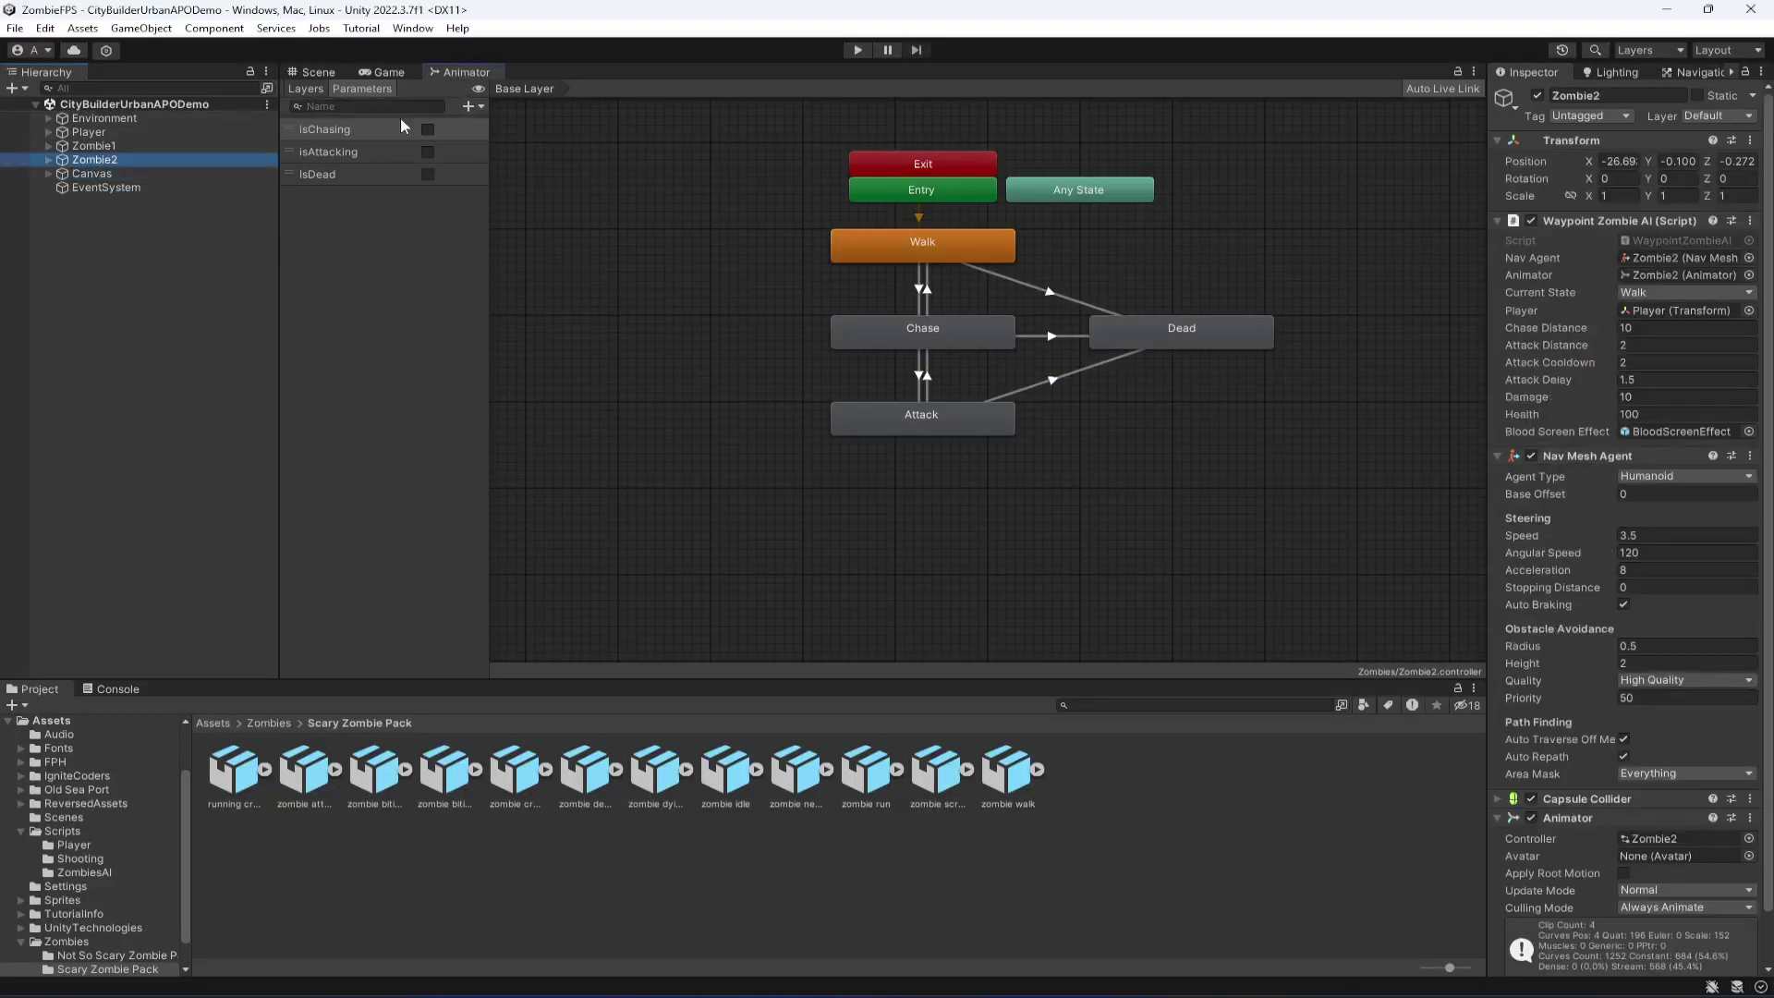
click(308, 176)
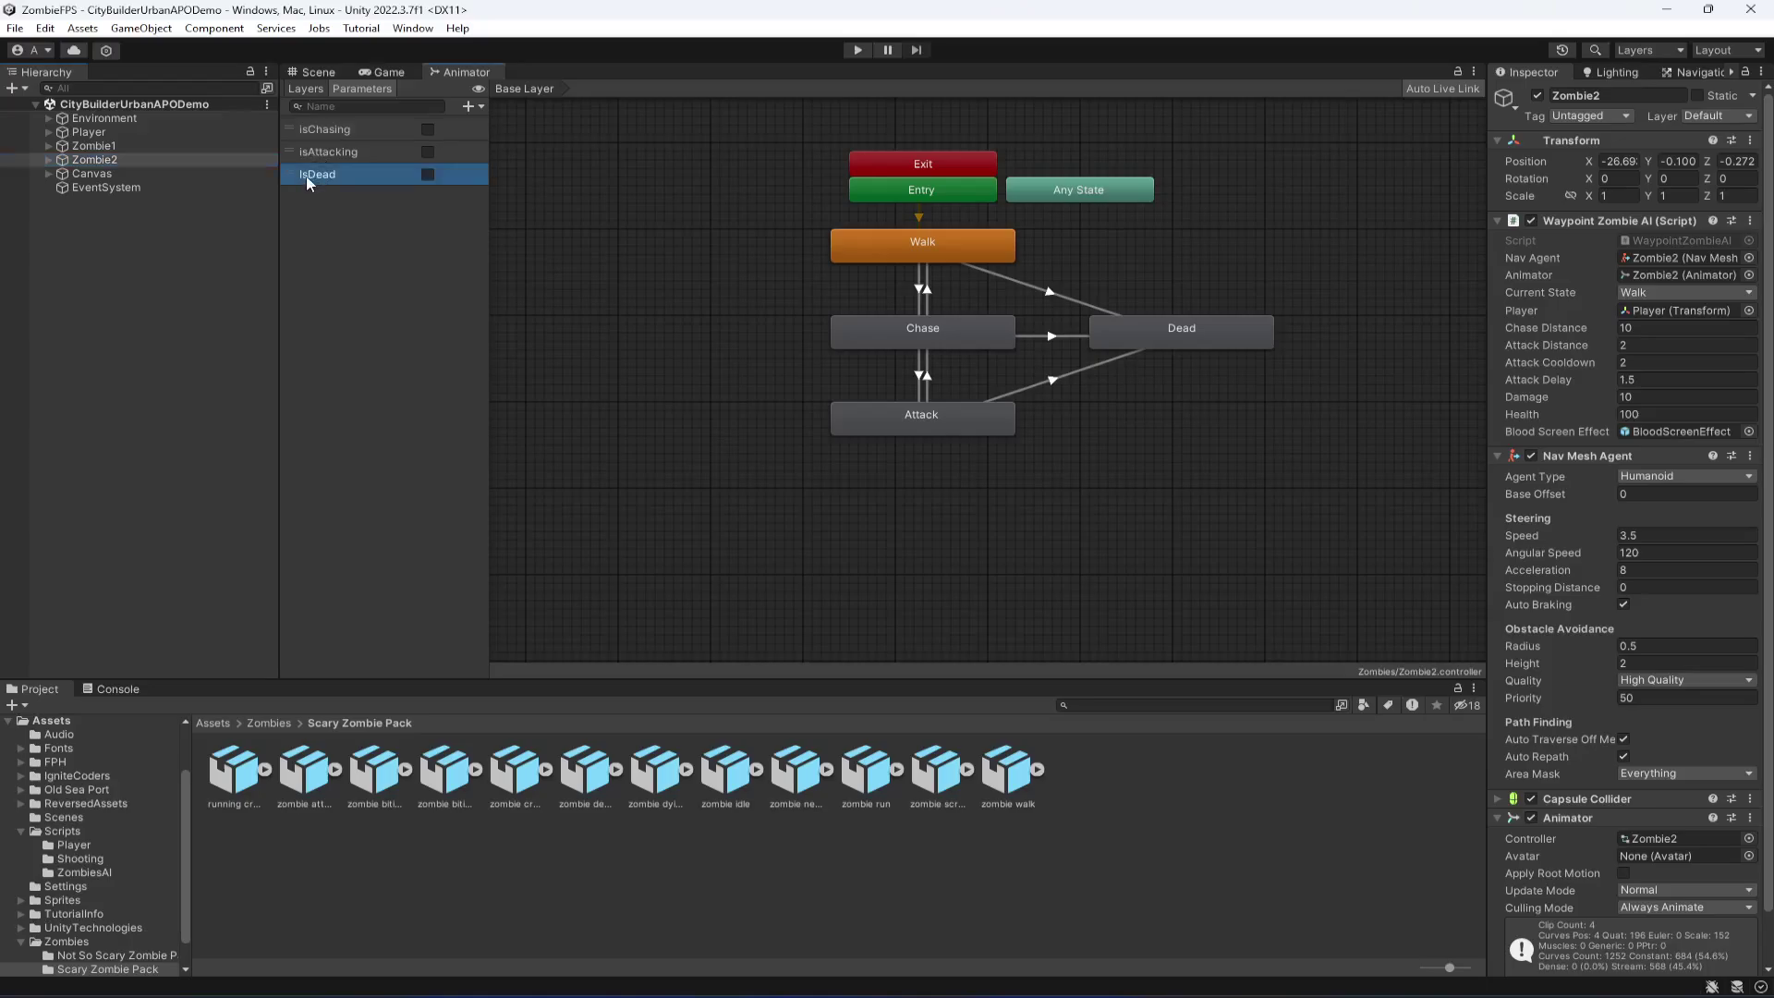
double_click(313, 150)
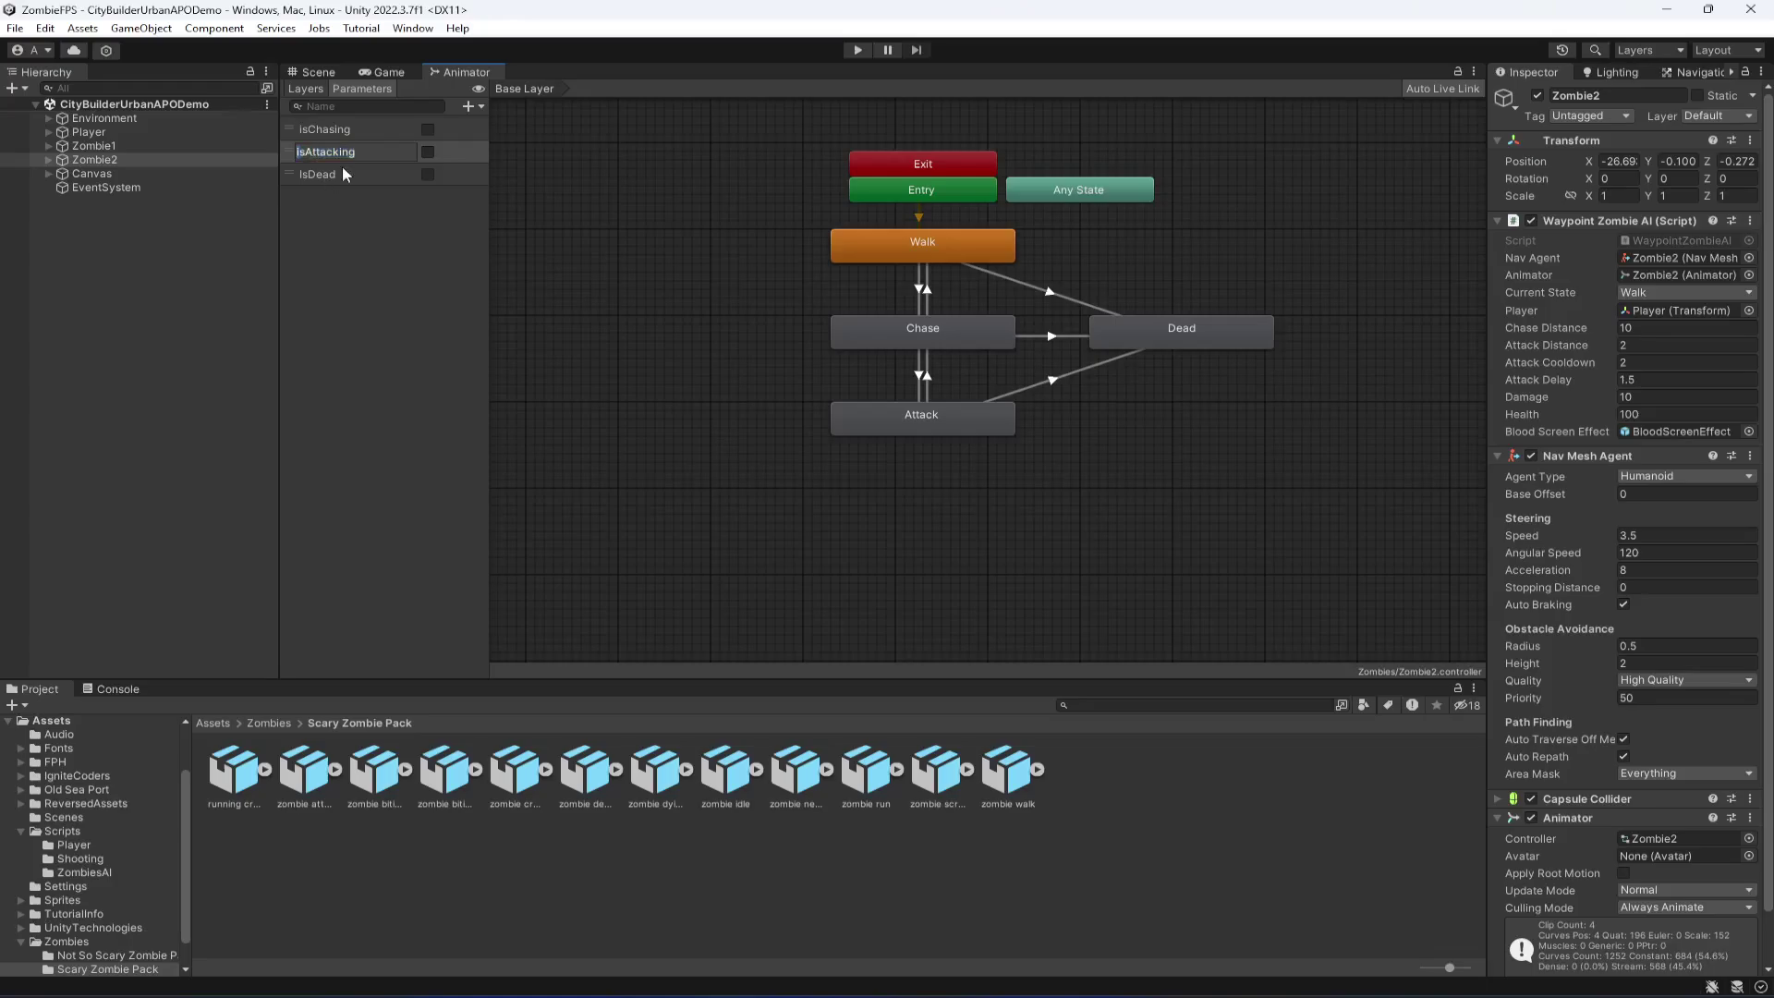
click(316, 153)
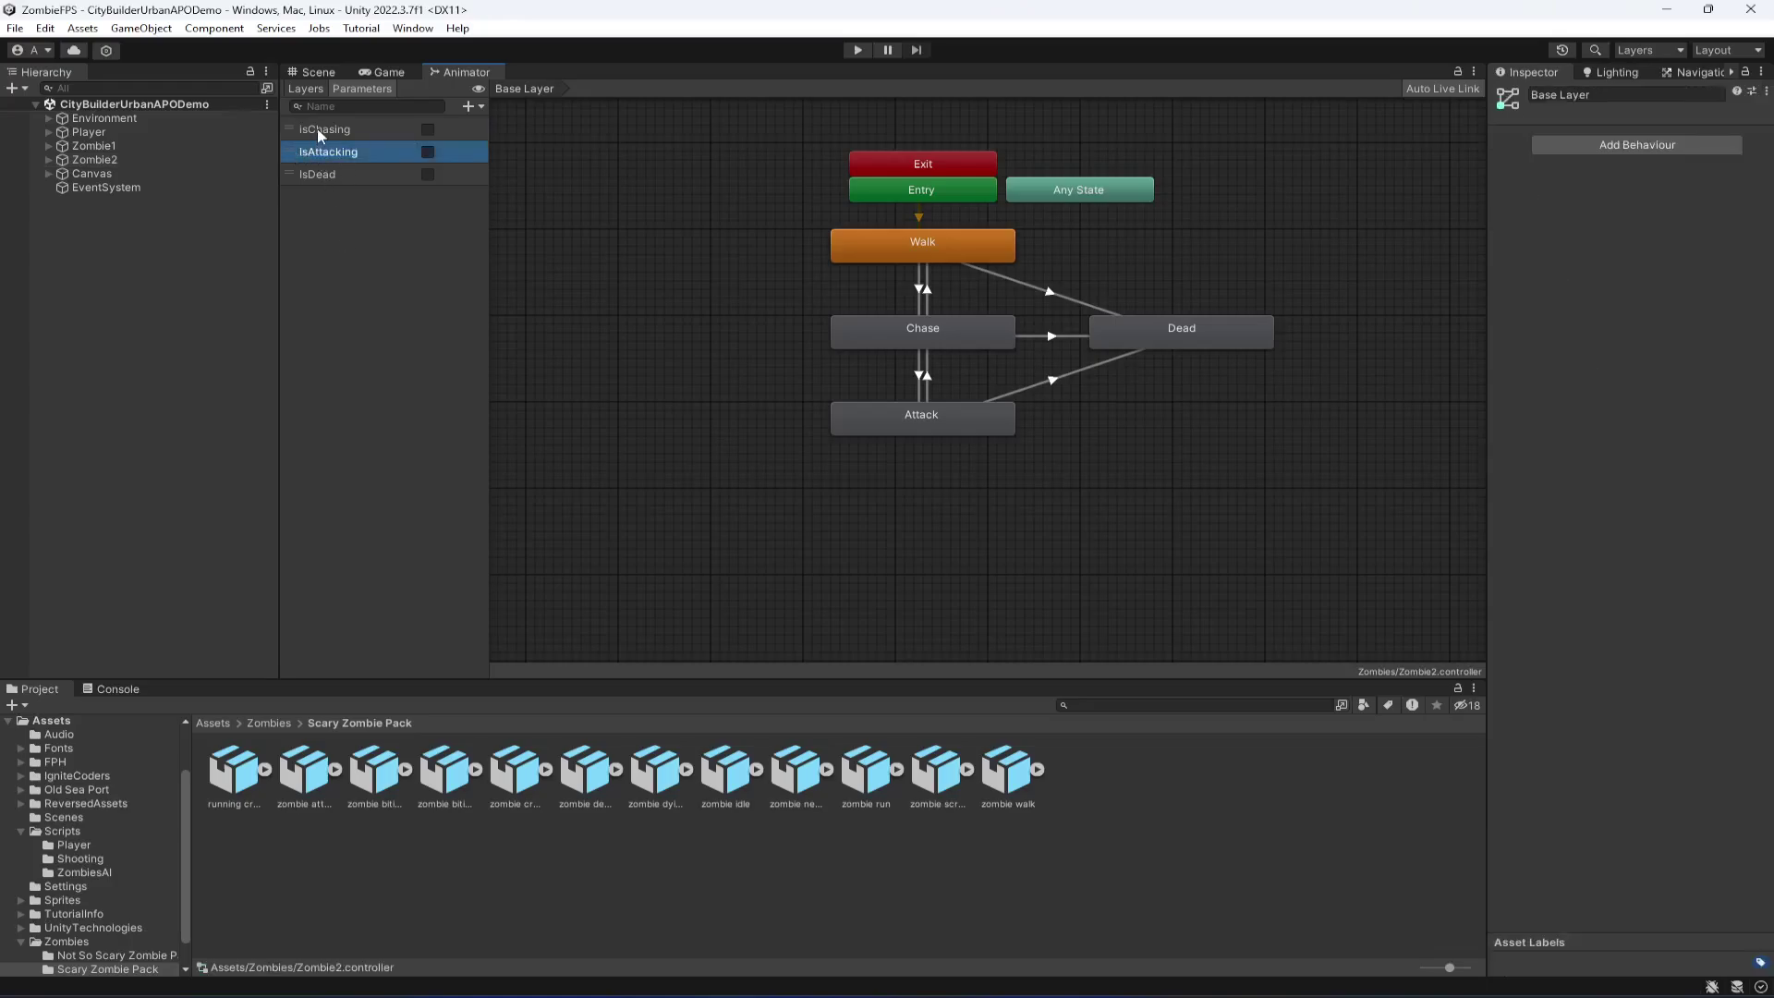
double_click(317, 129)
click(319, 129)
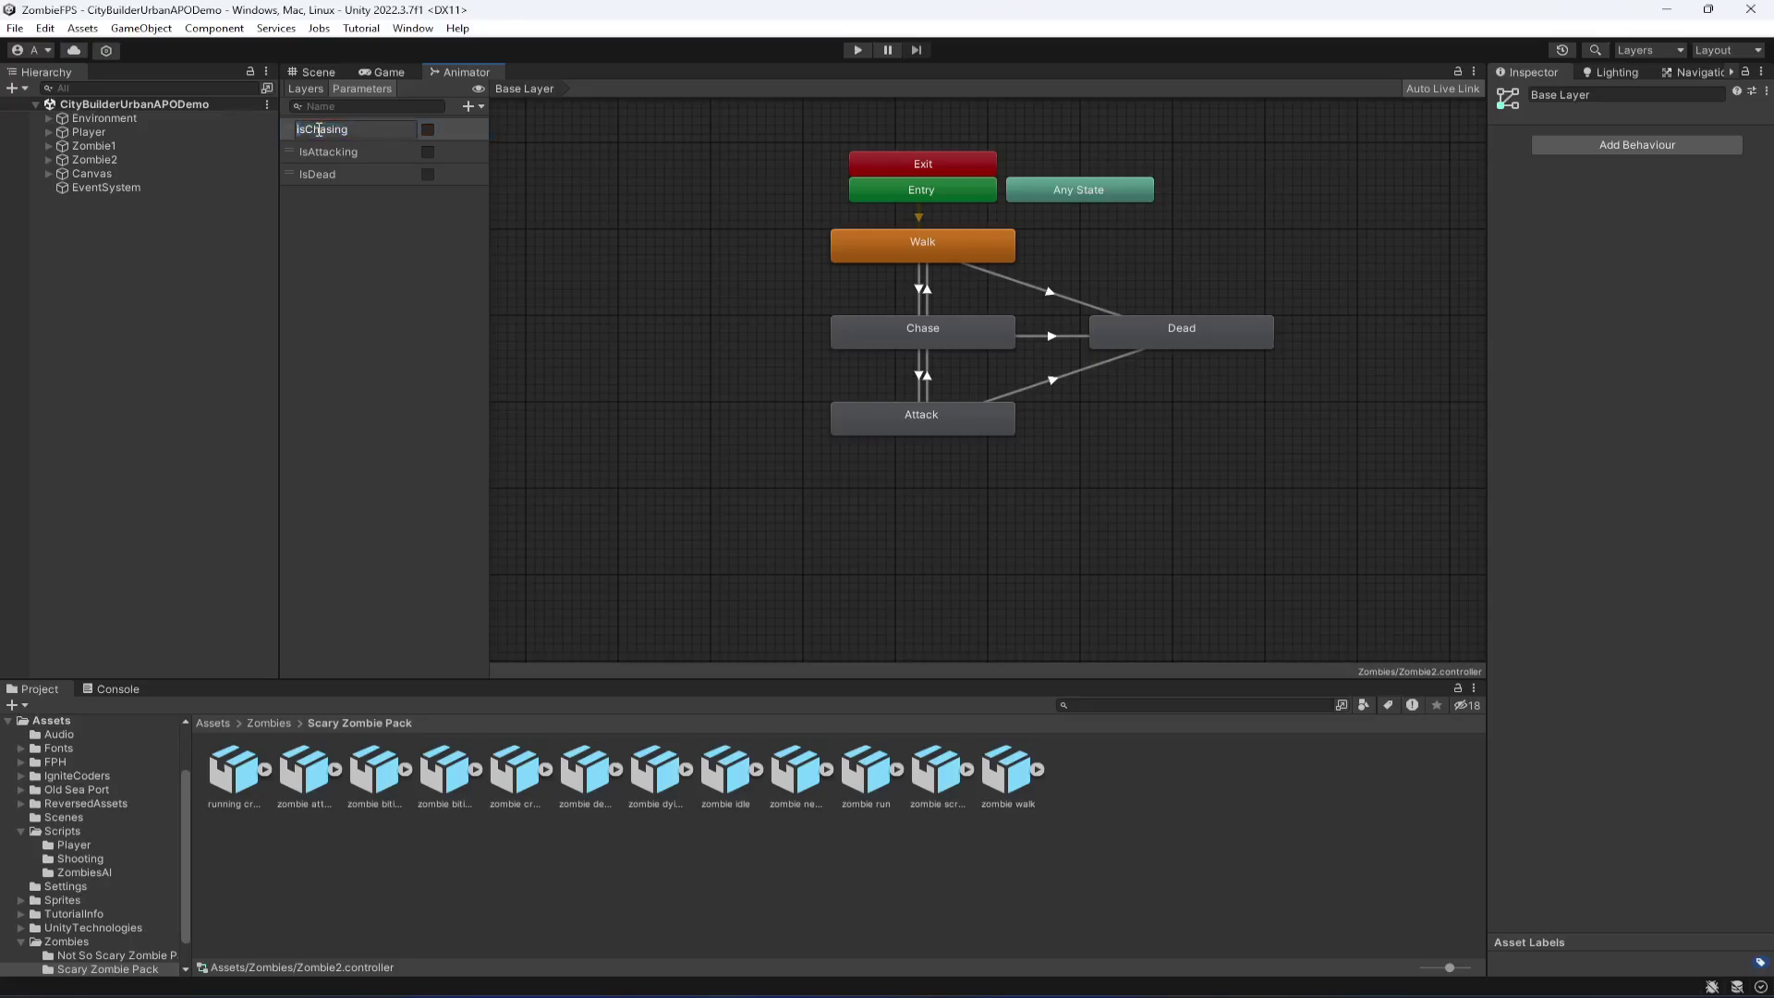
click(415, 271)
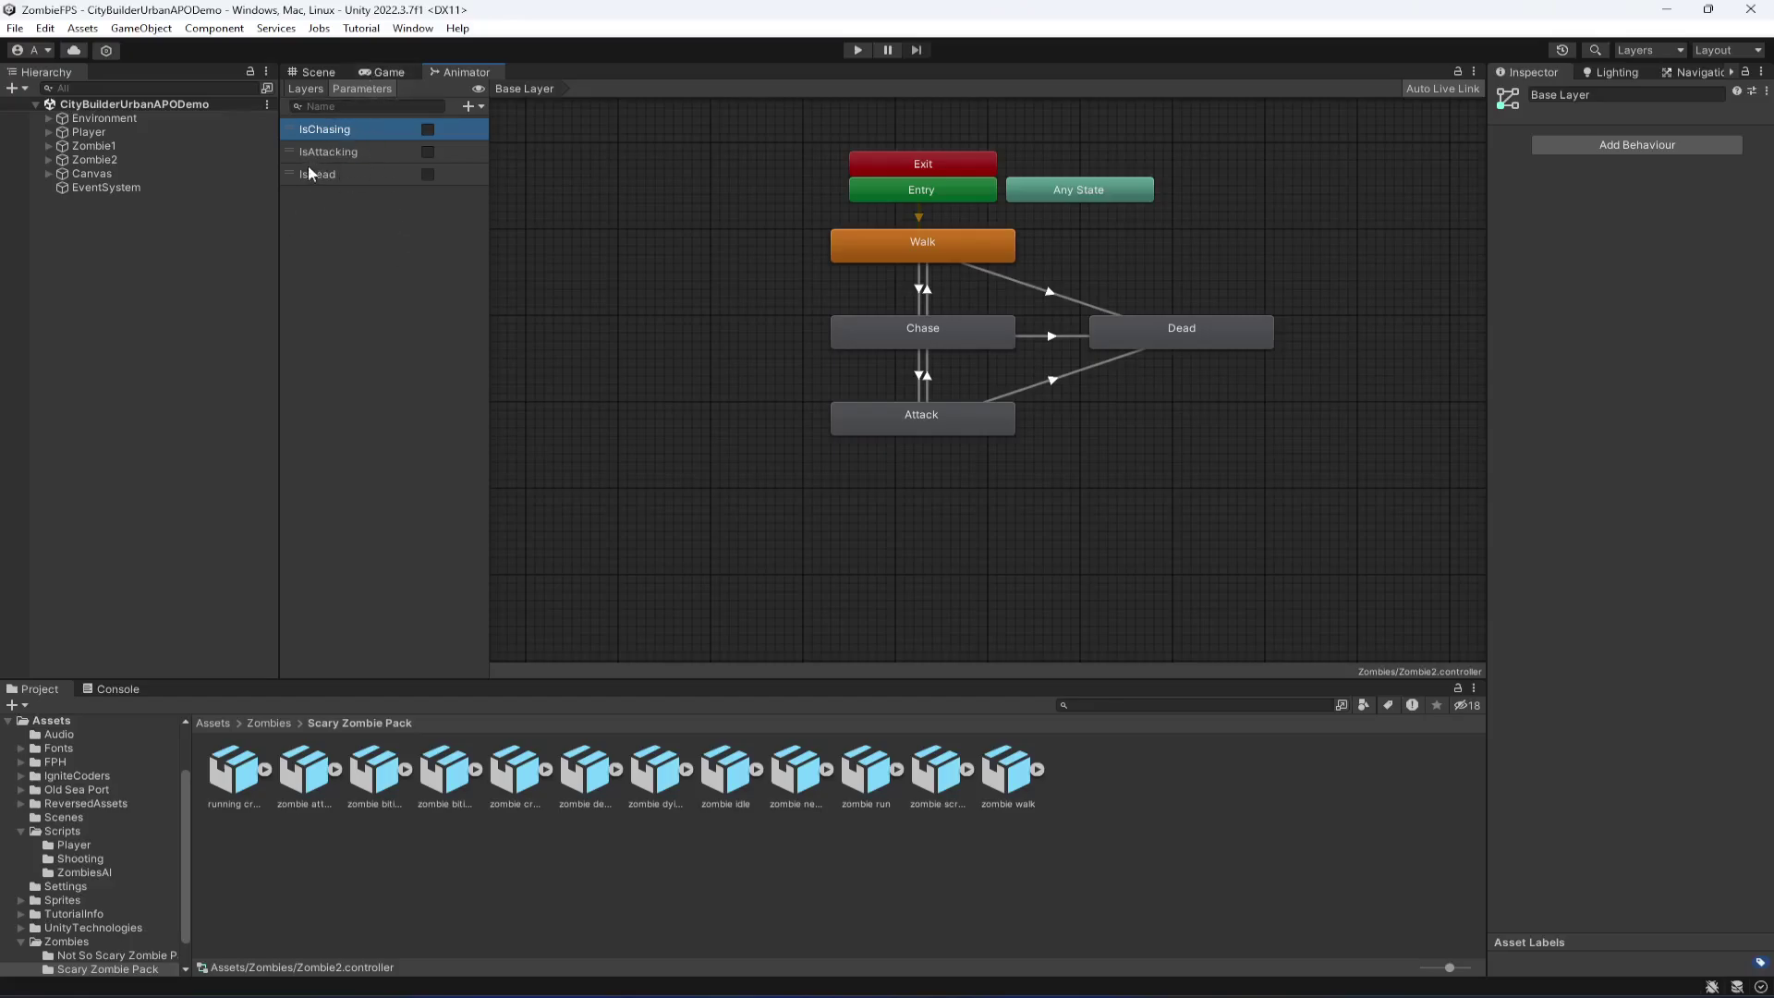
Step: Play-test the game by shooting one zombie and letting Zombie2 reach the player, and inspect Zombie2's Animator states
click(855, 51)
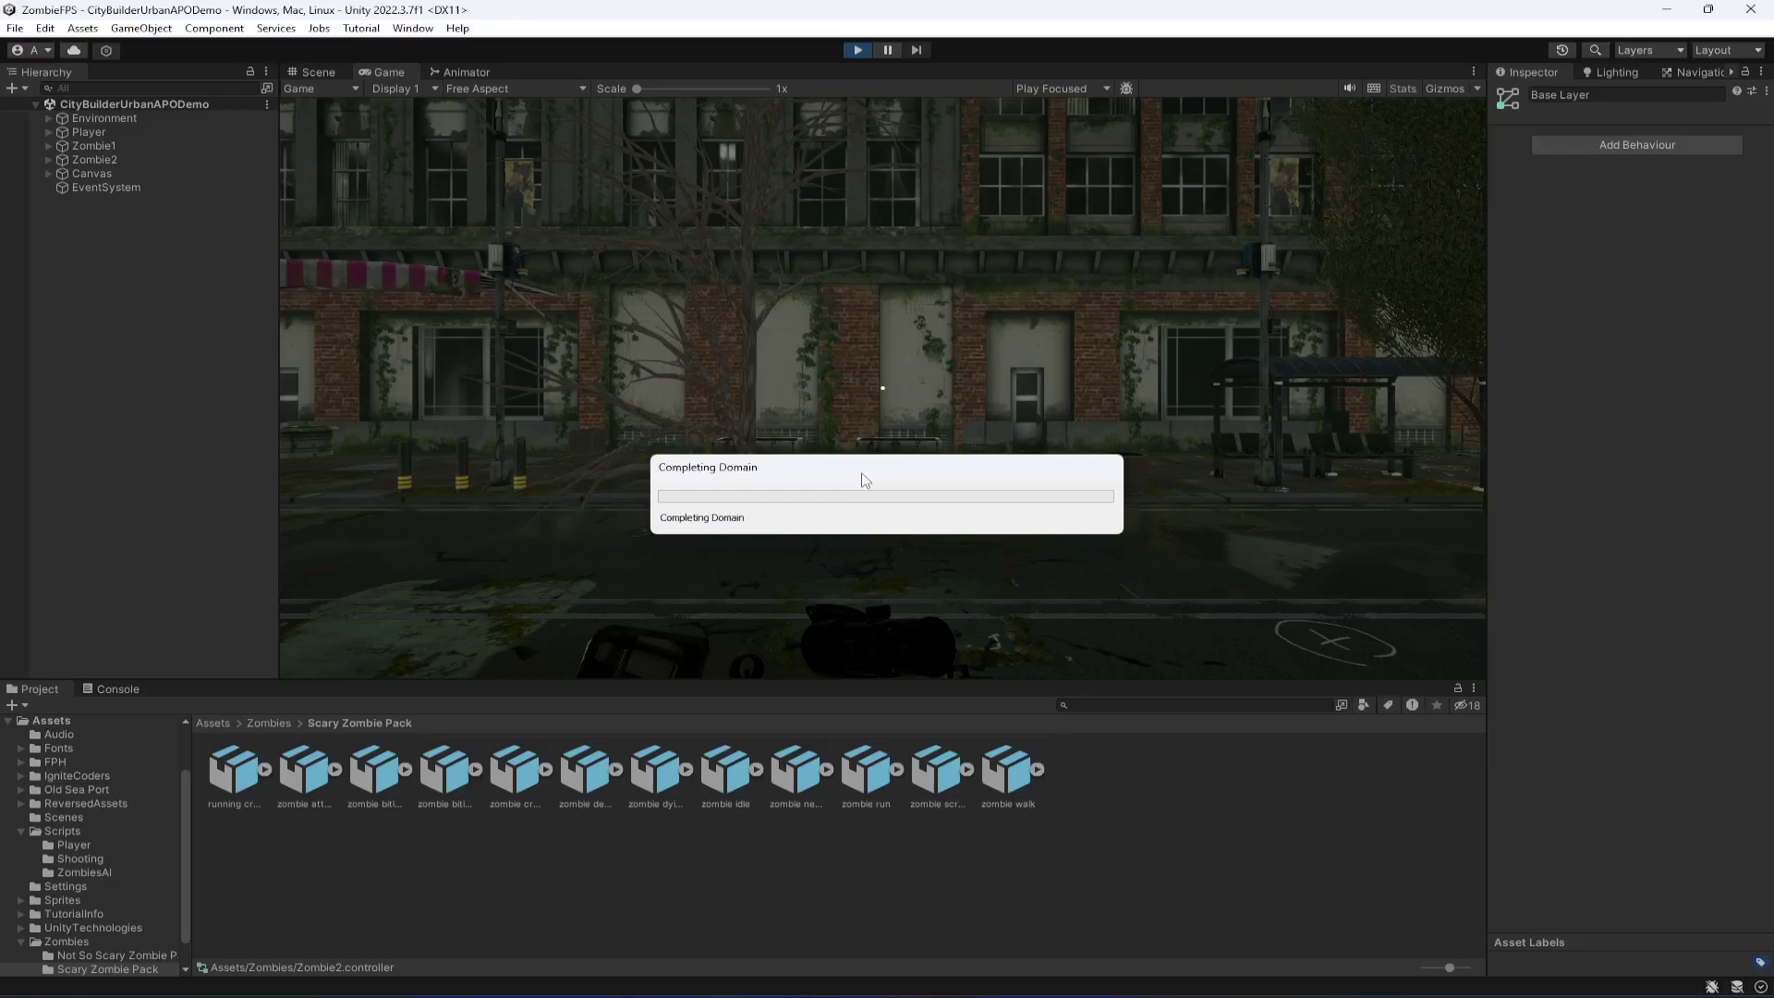
key(w)
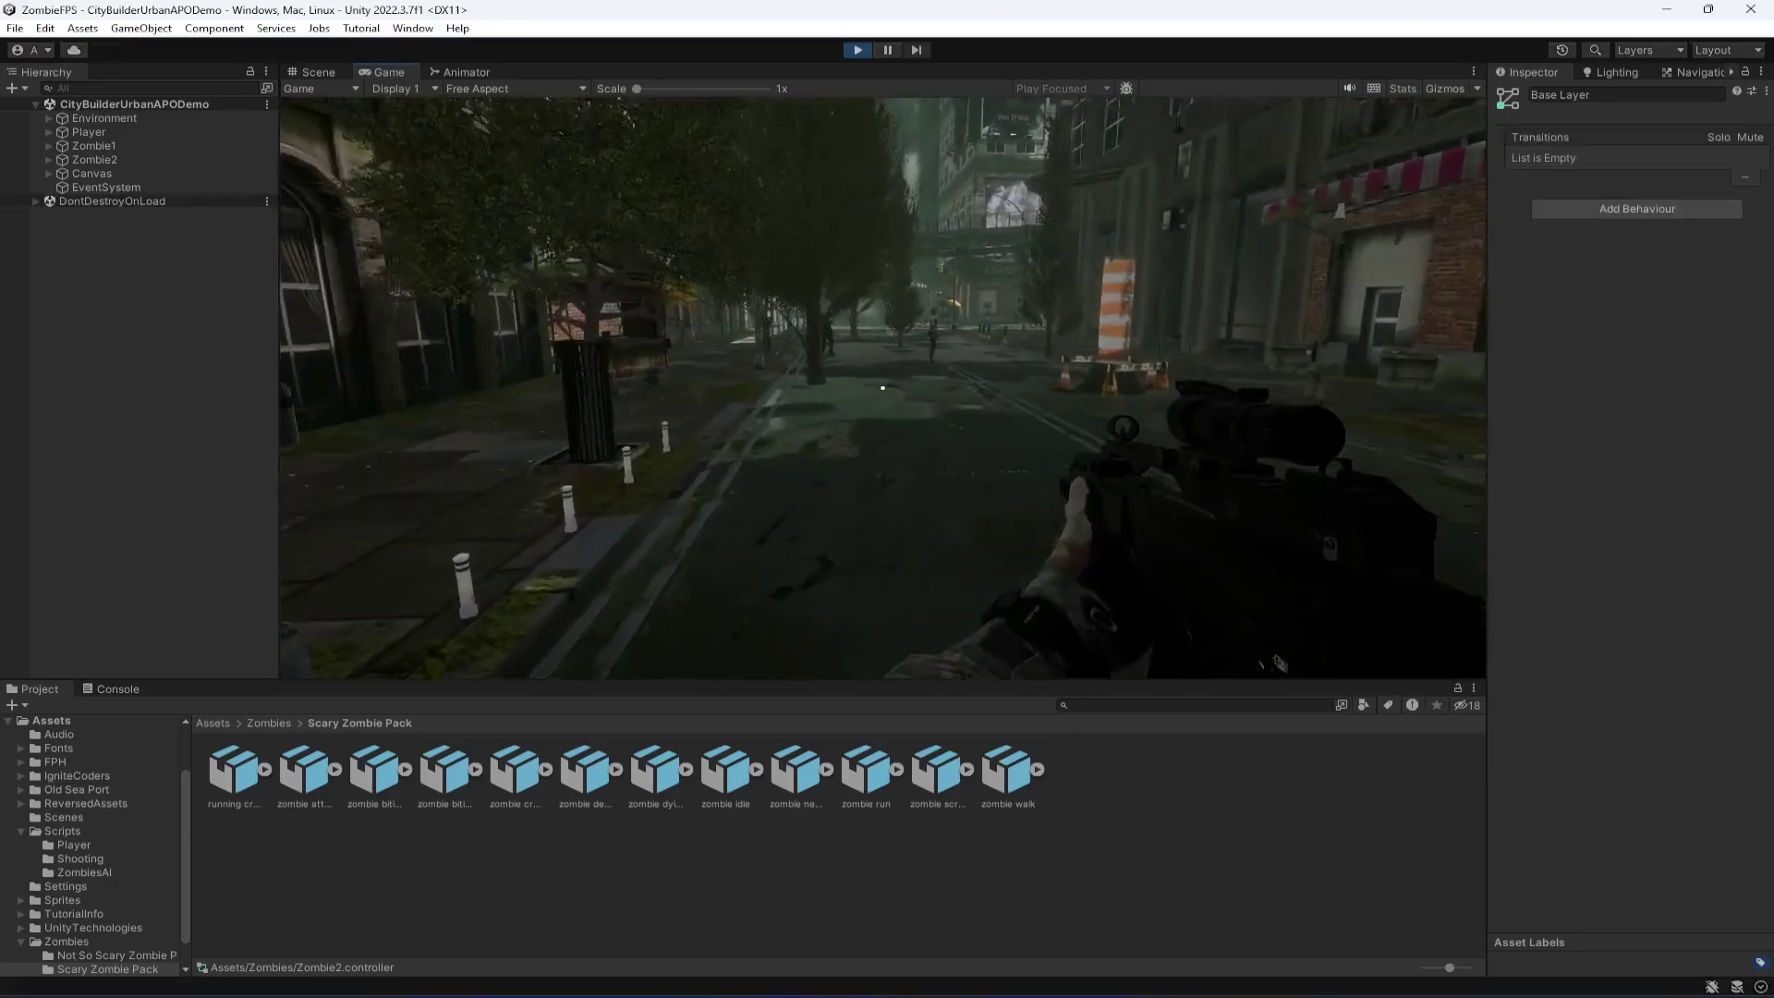
key(w)
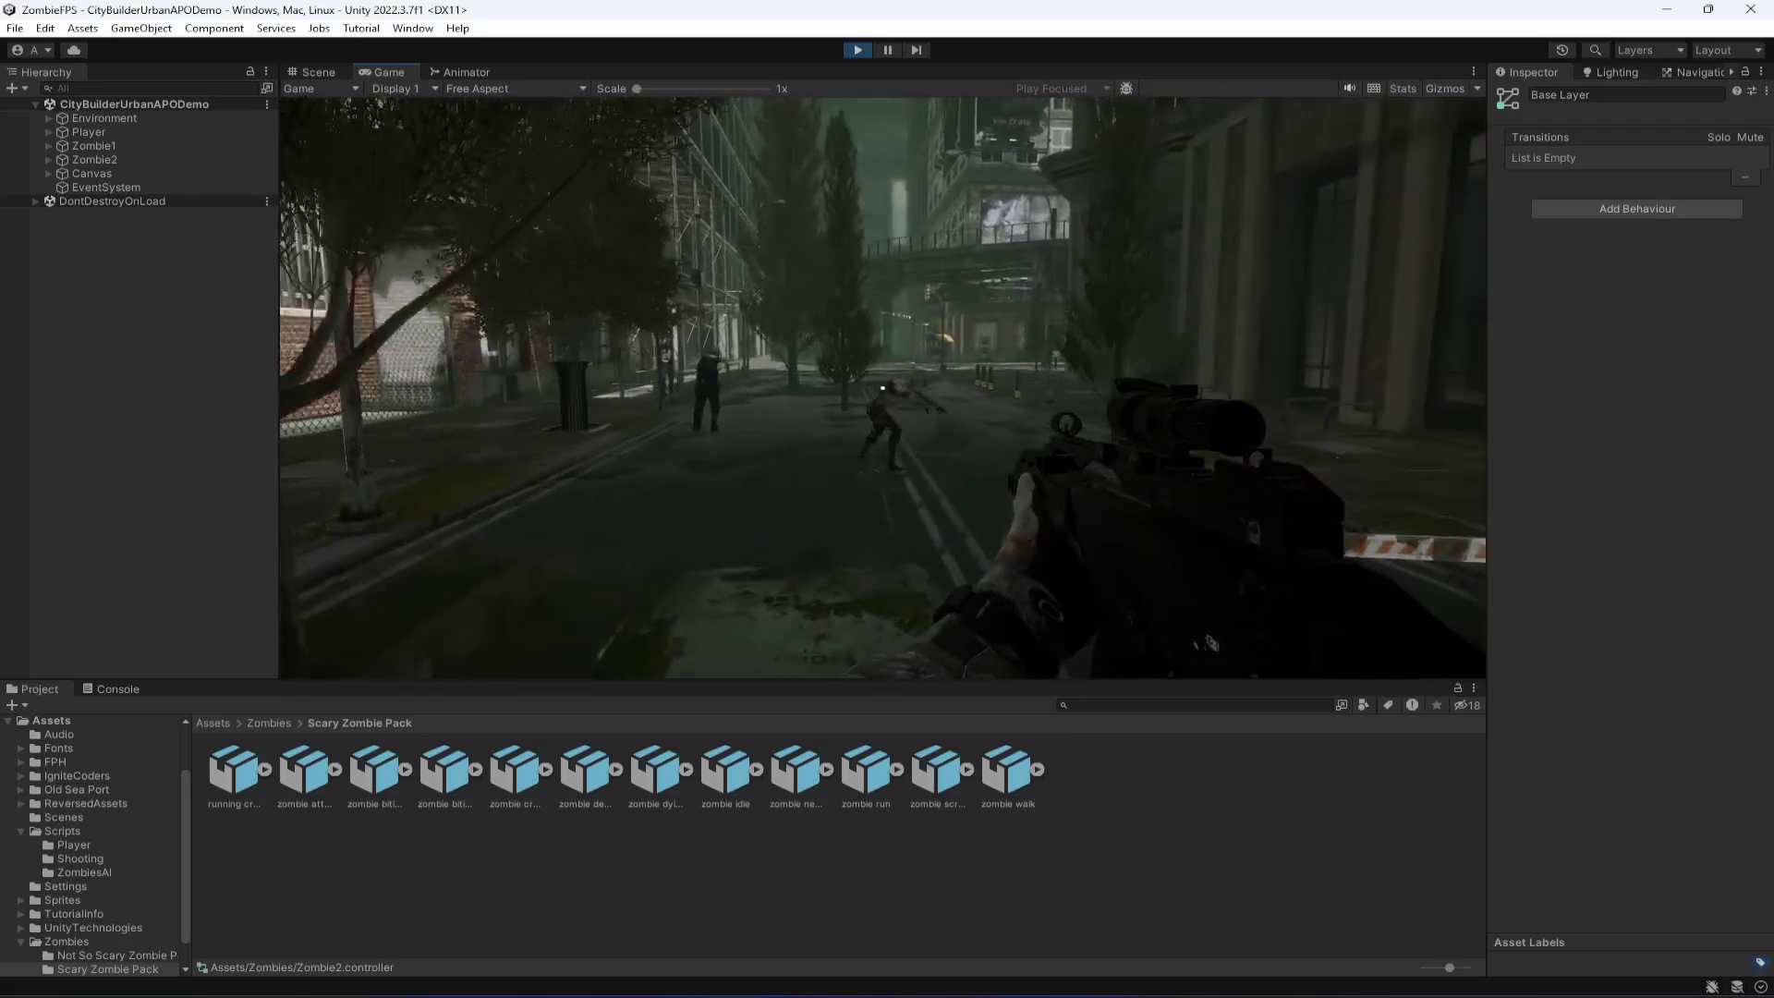
click(882, 388)
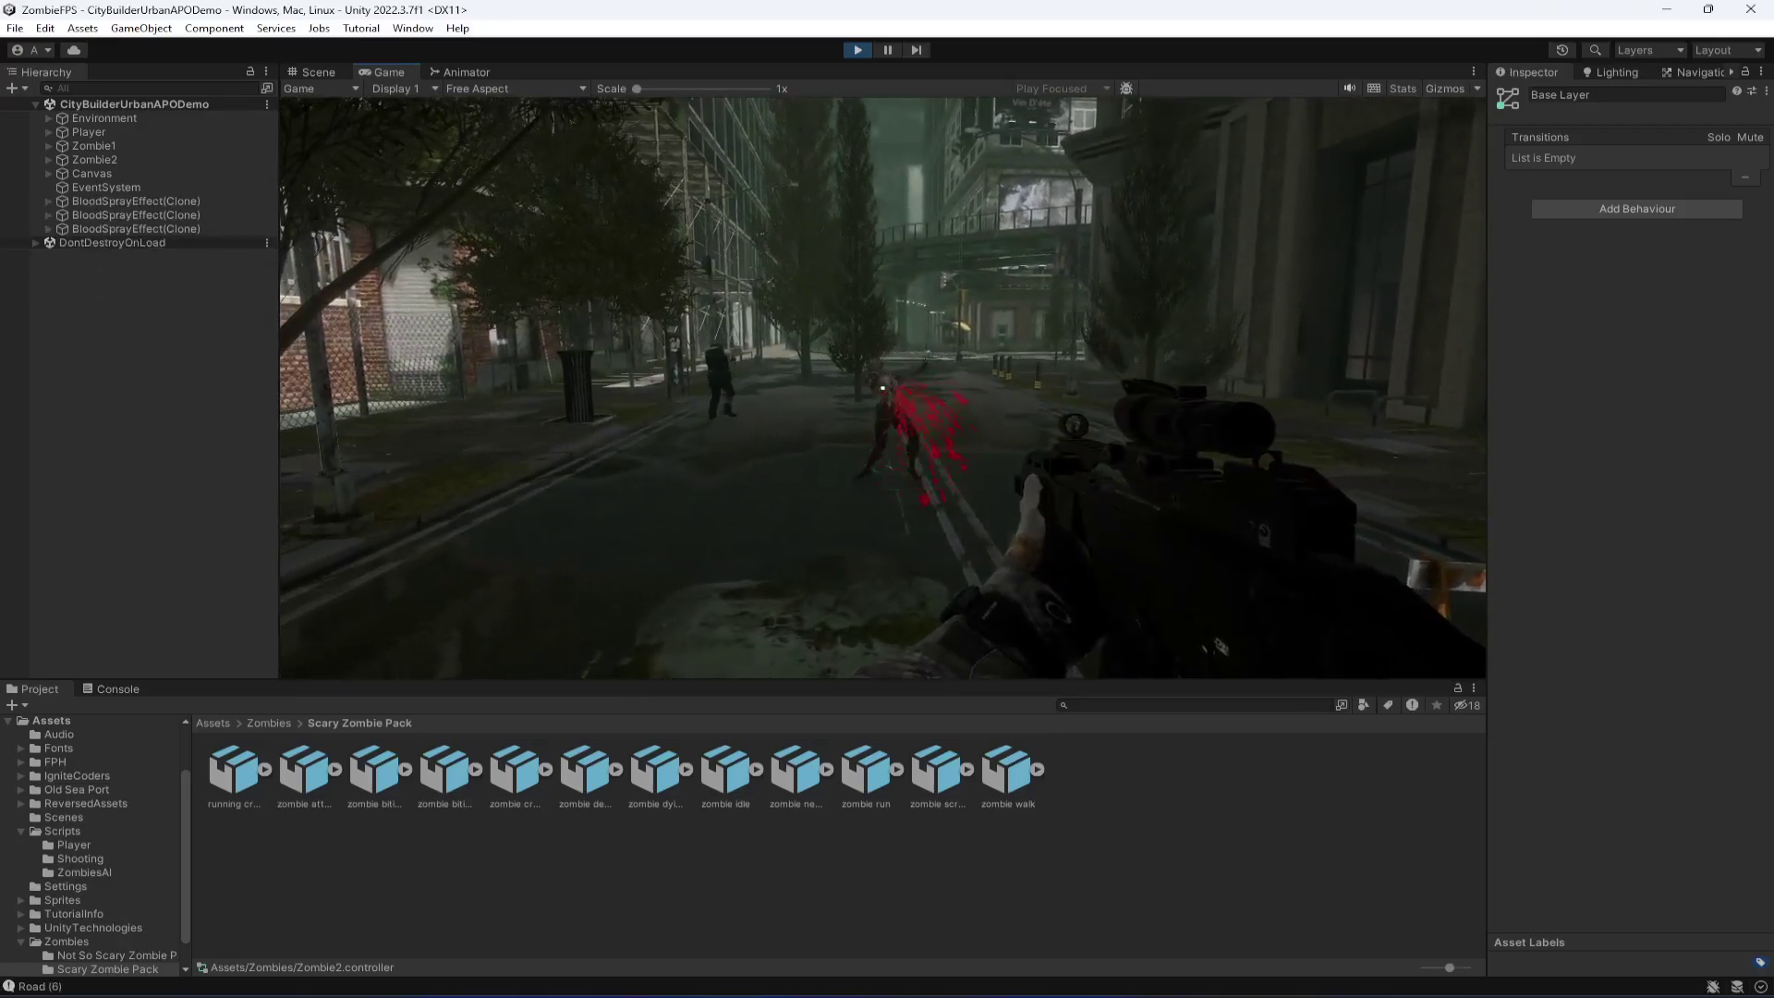
key(w)
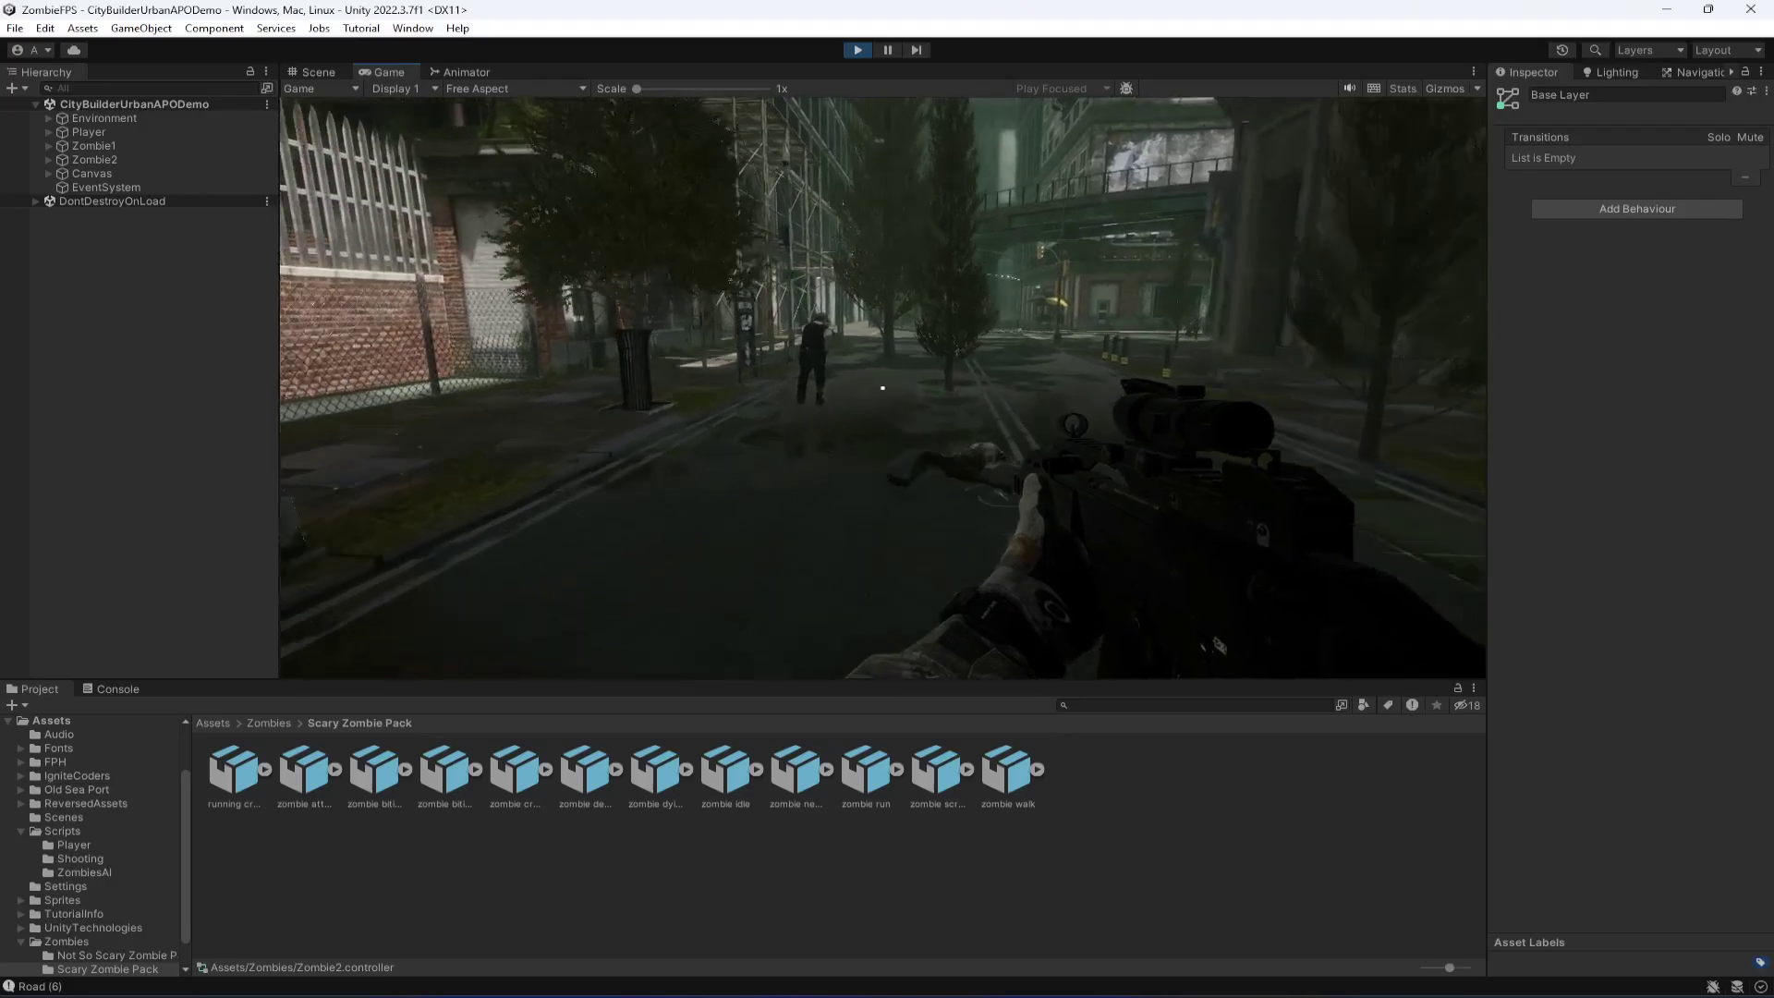
key(s)
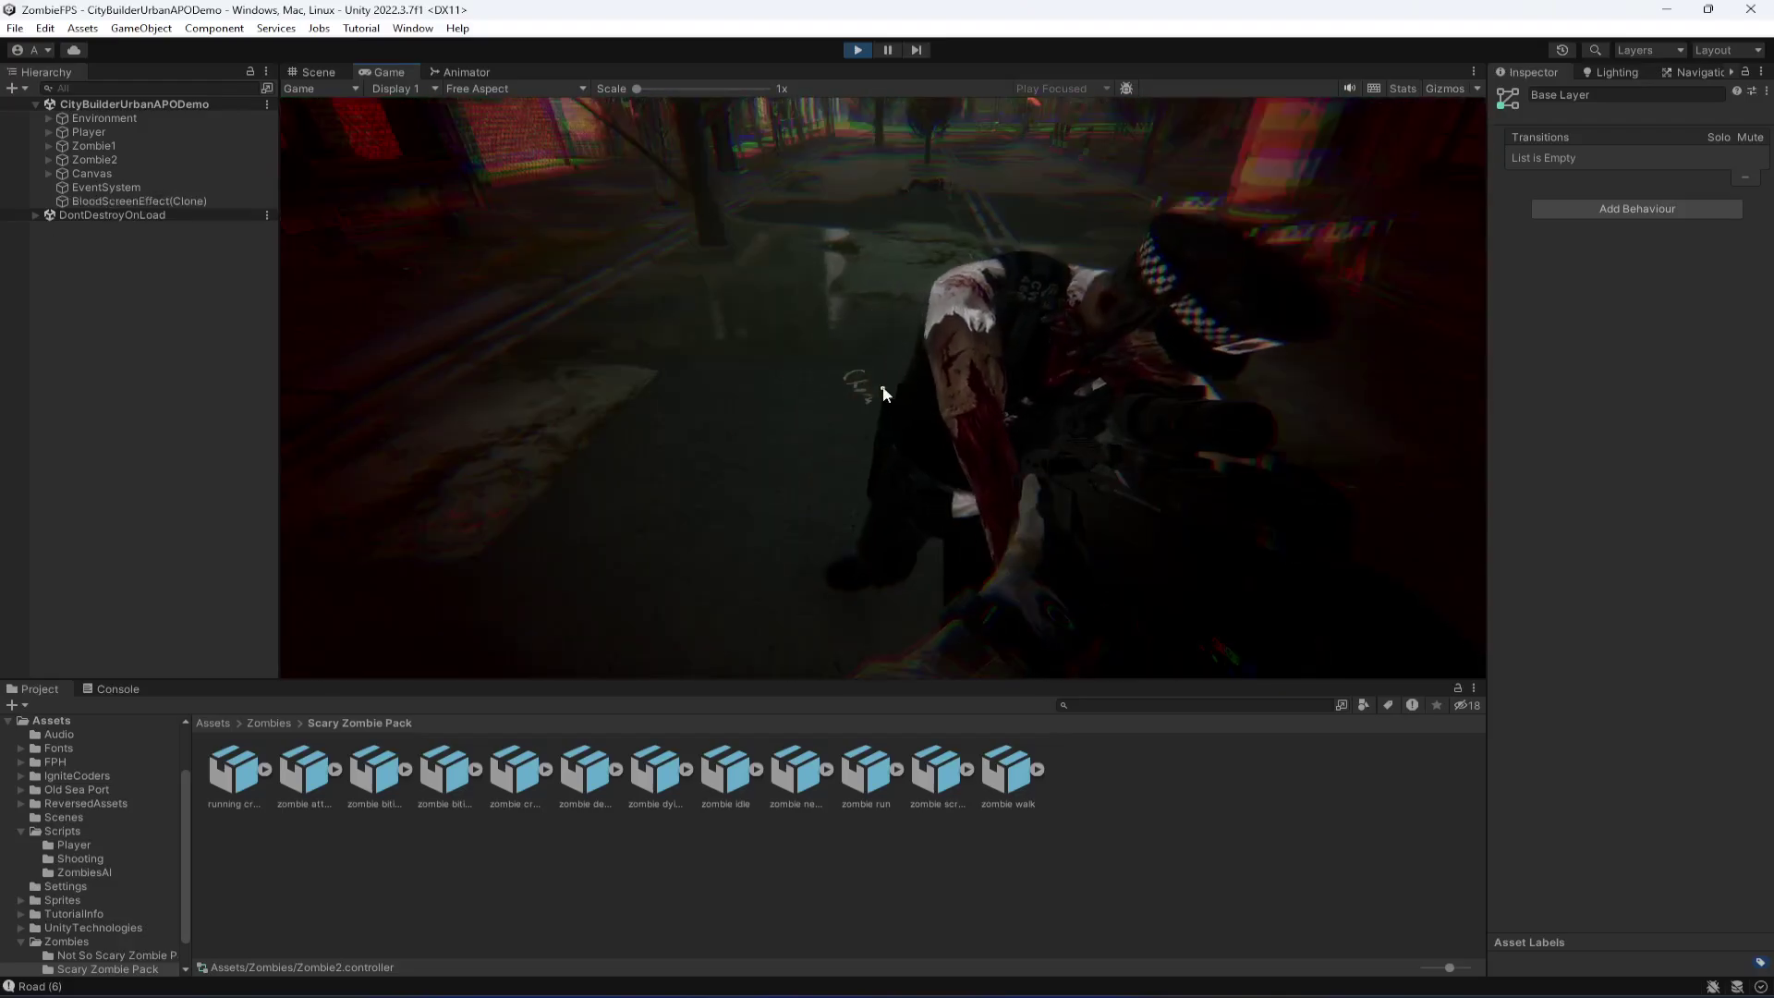
click(458, 70)
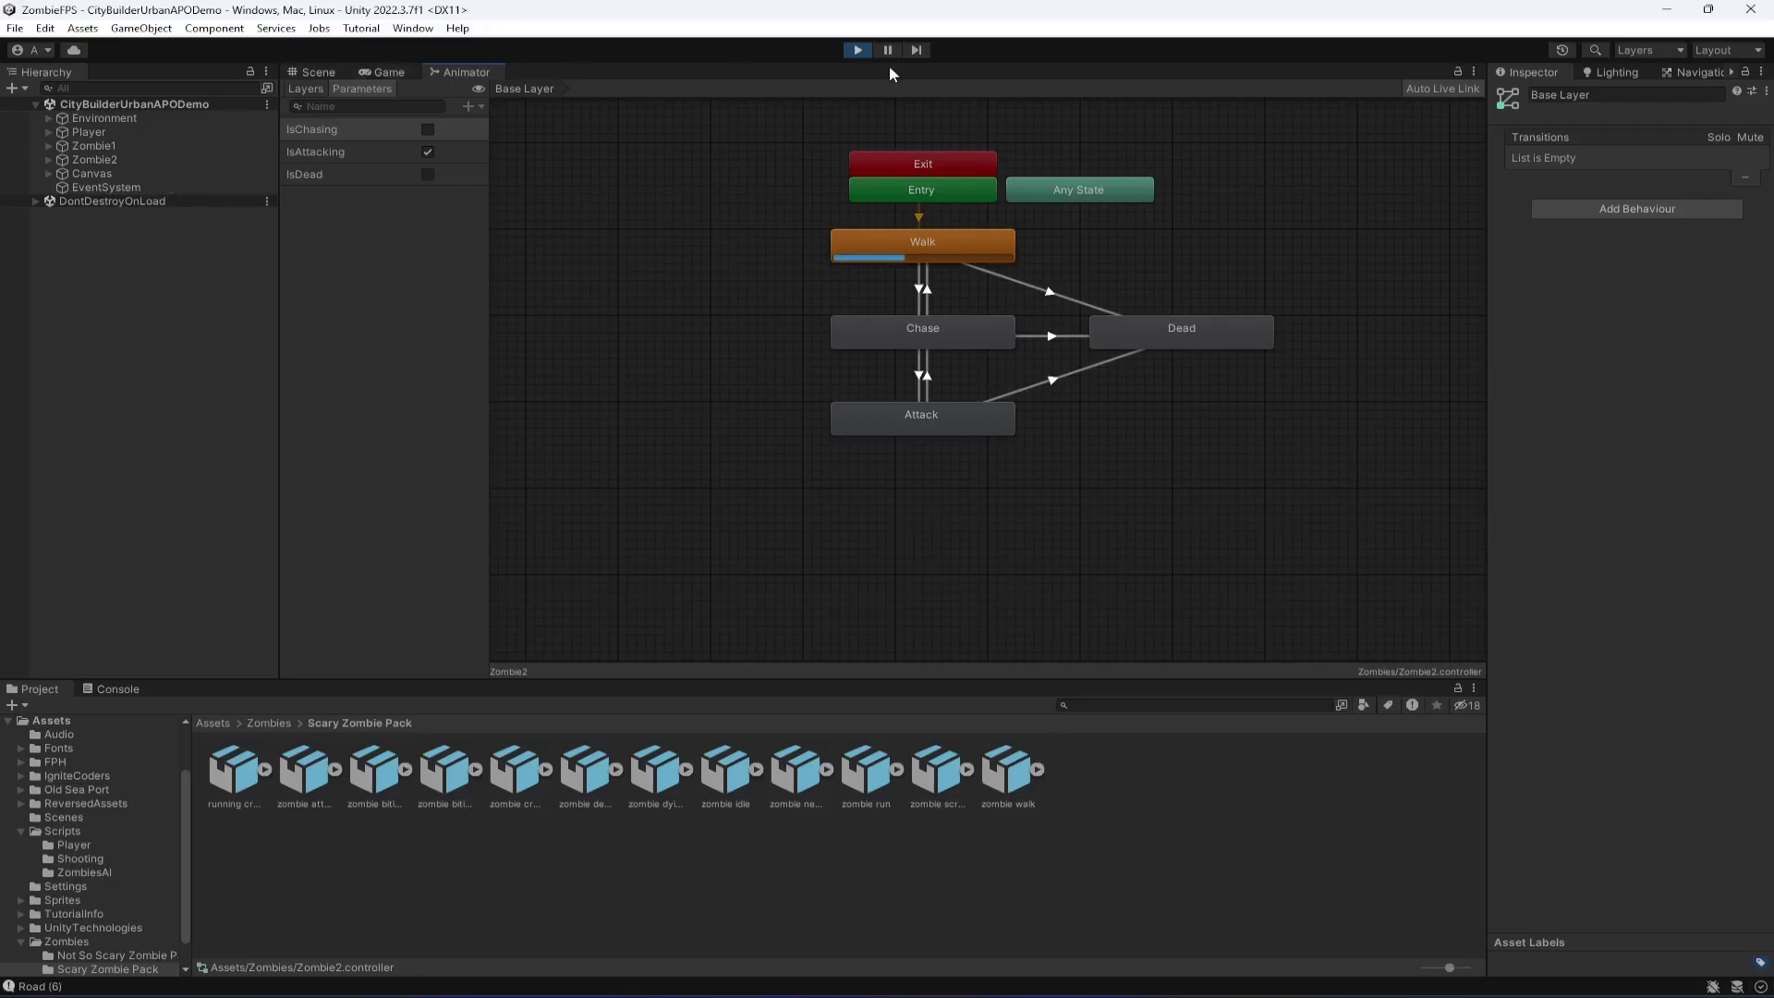
Step: Stop Play mode and add a second condition, IsAttacking set to false, to Zombie2's Chase-to-Walk transition
click(852, 53)
key(ctrl+p)
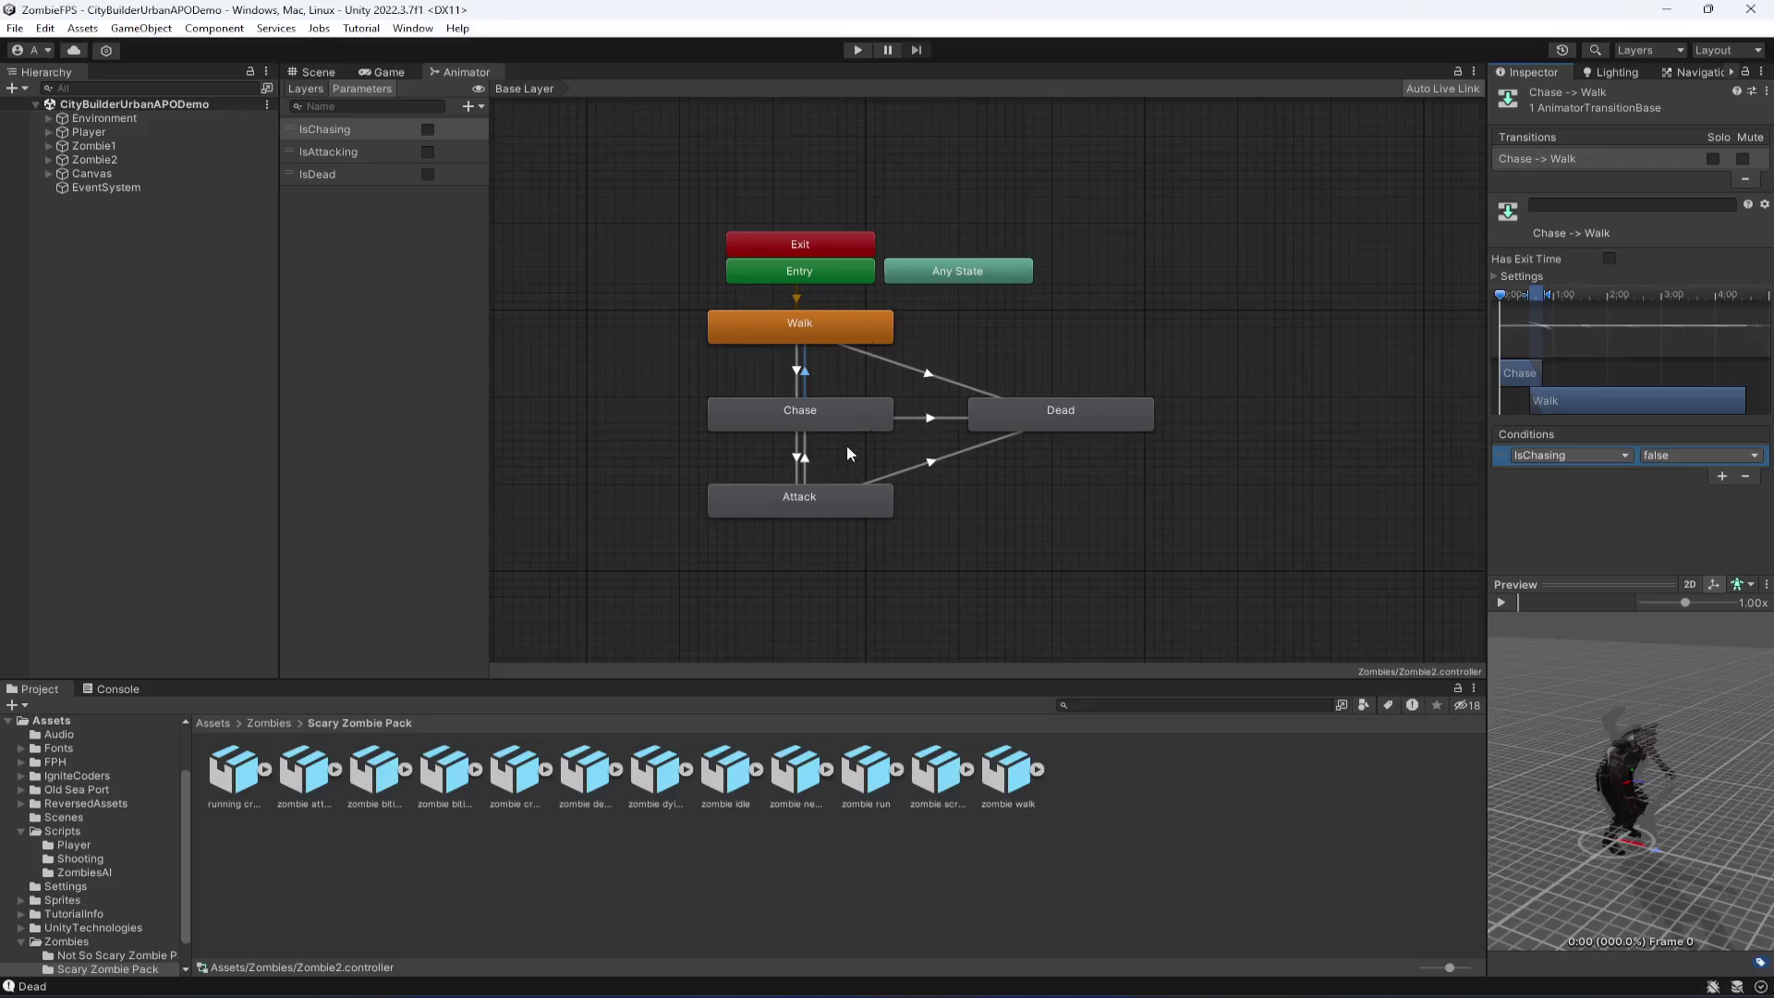
click(739, 360)
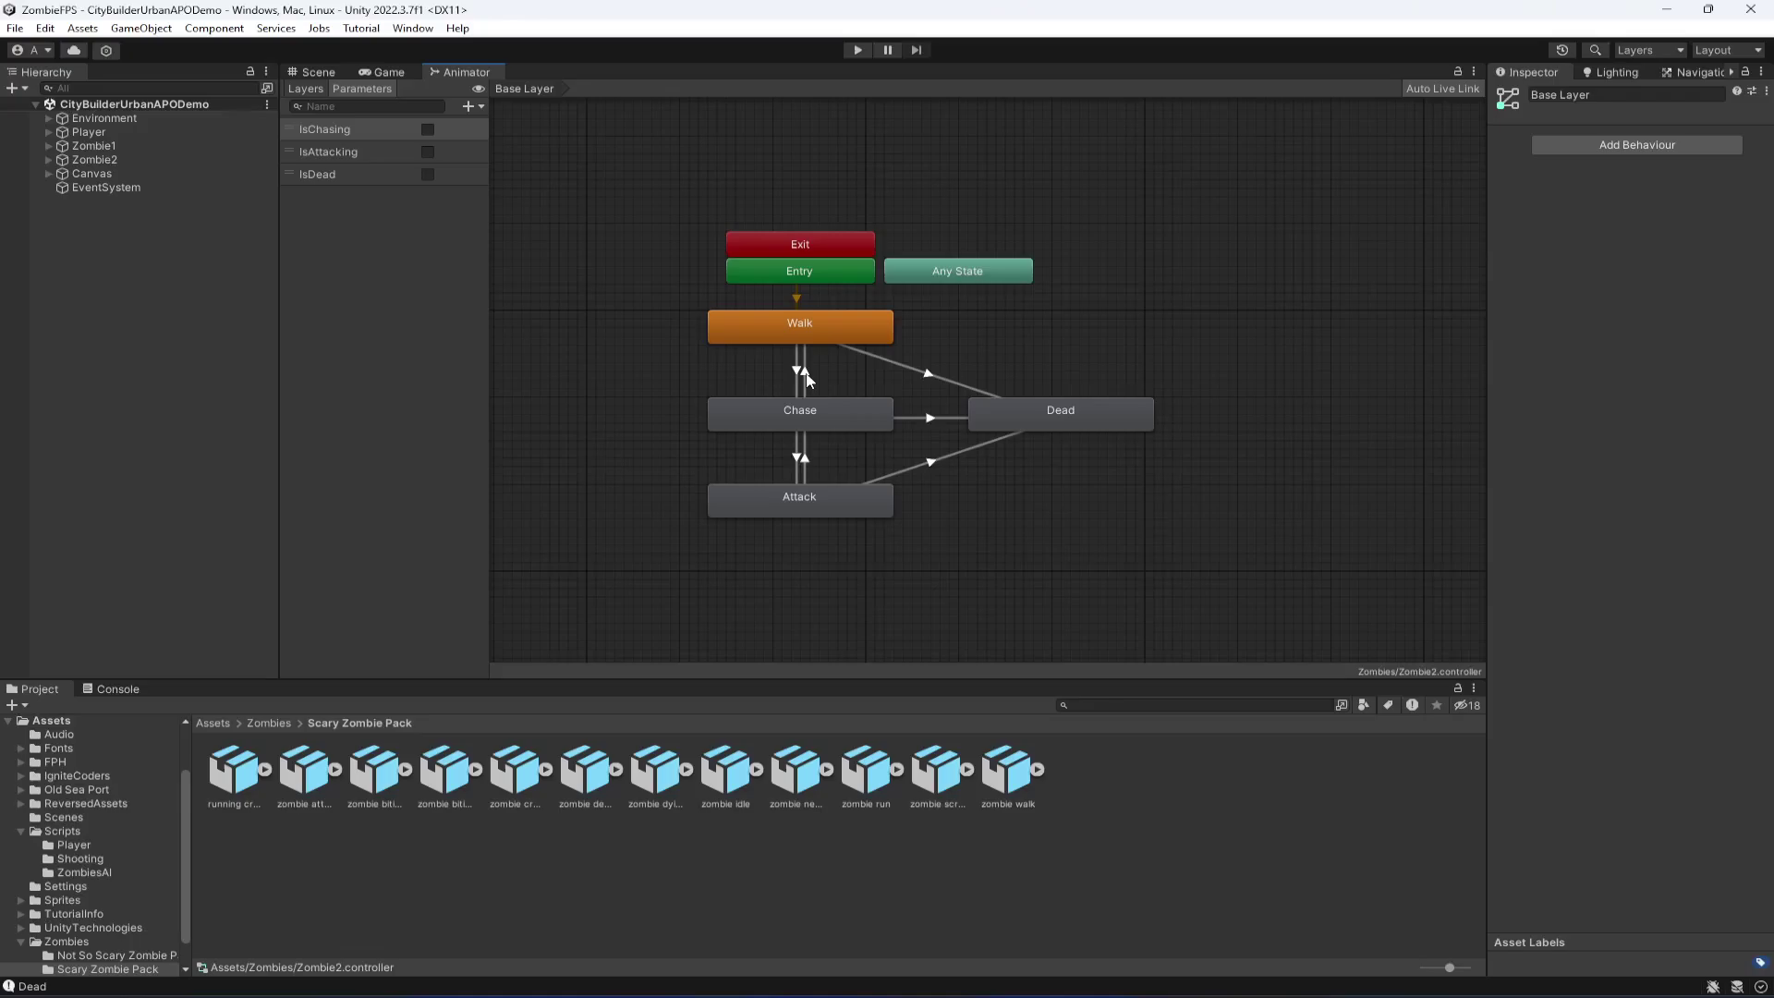
click(804, 374)
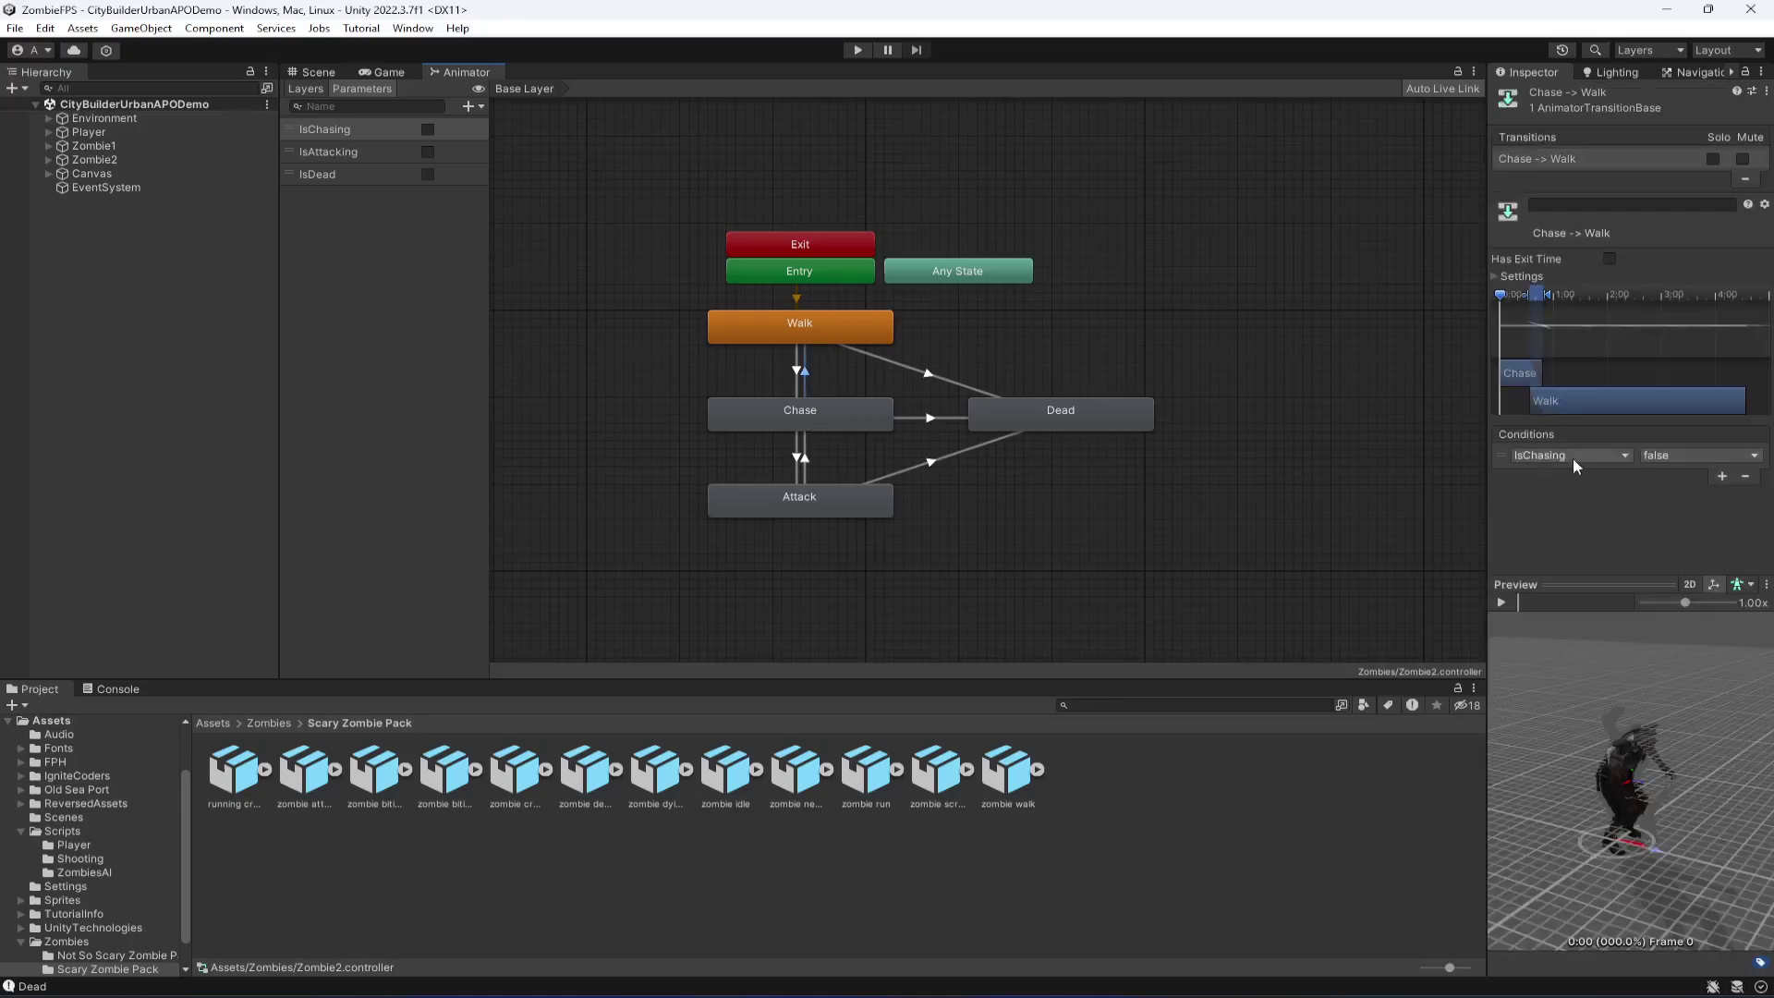
click(1721, 476)
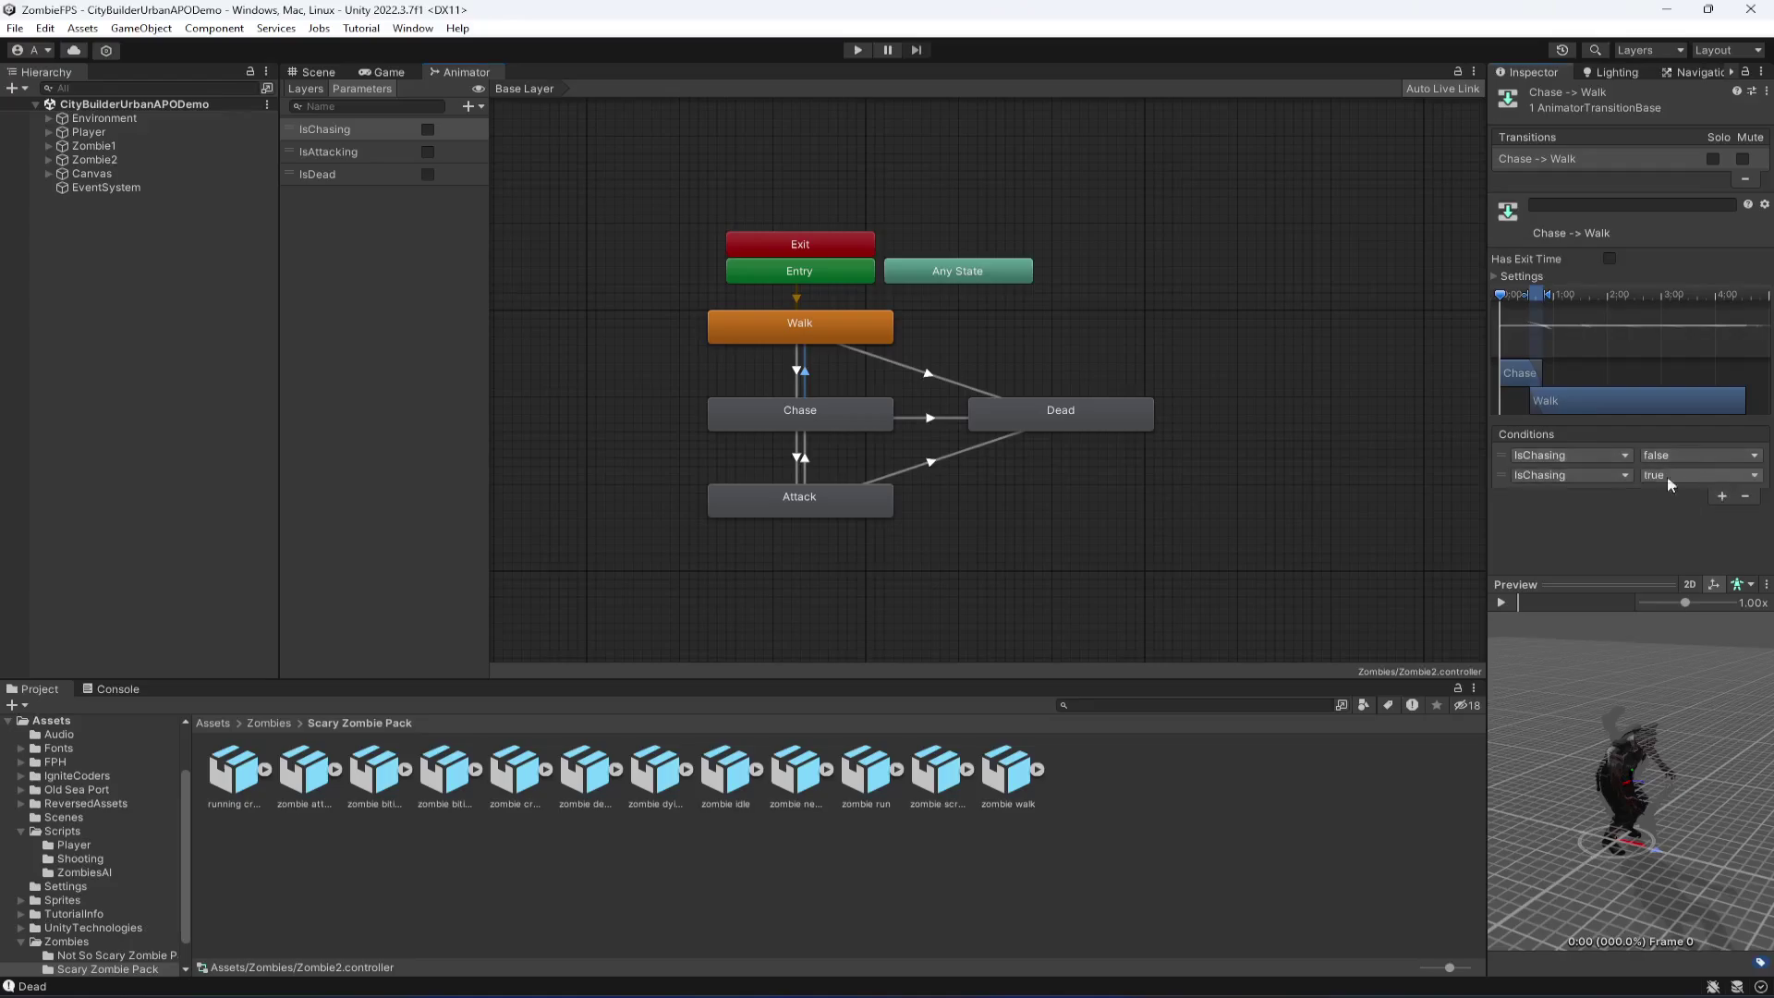
click(1571, 474)
click(1570, 545)
click(1668, 476)
click(1684, 514)
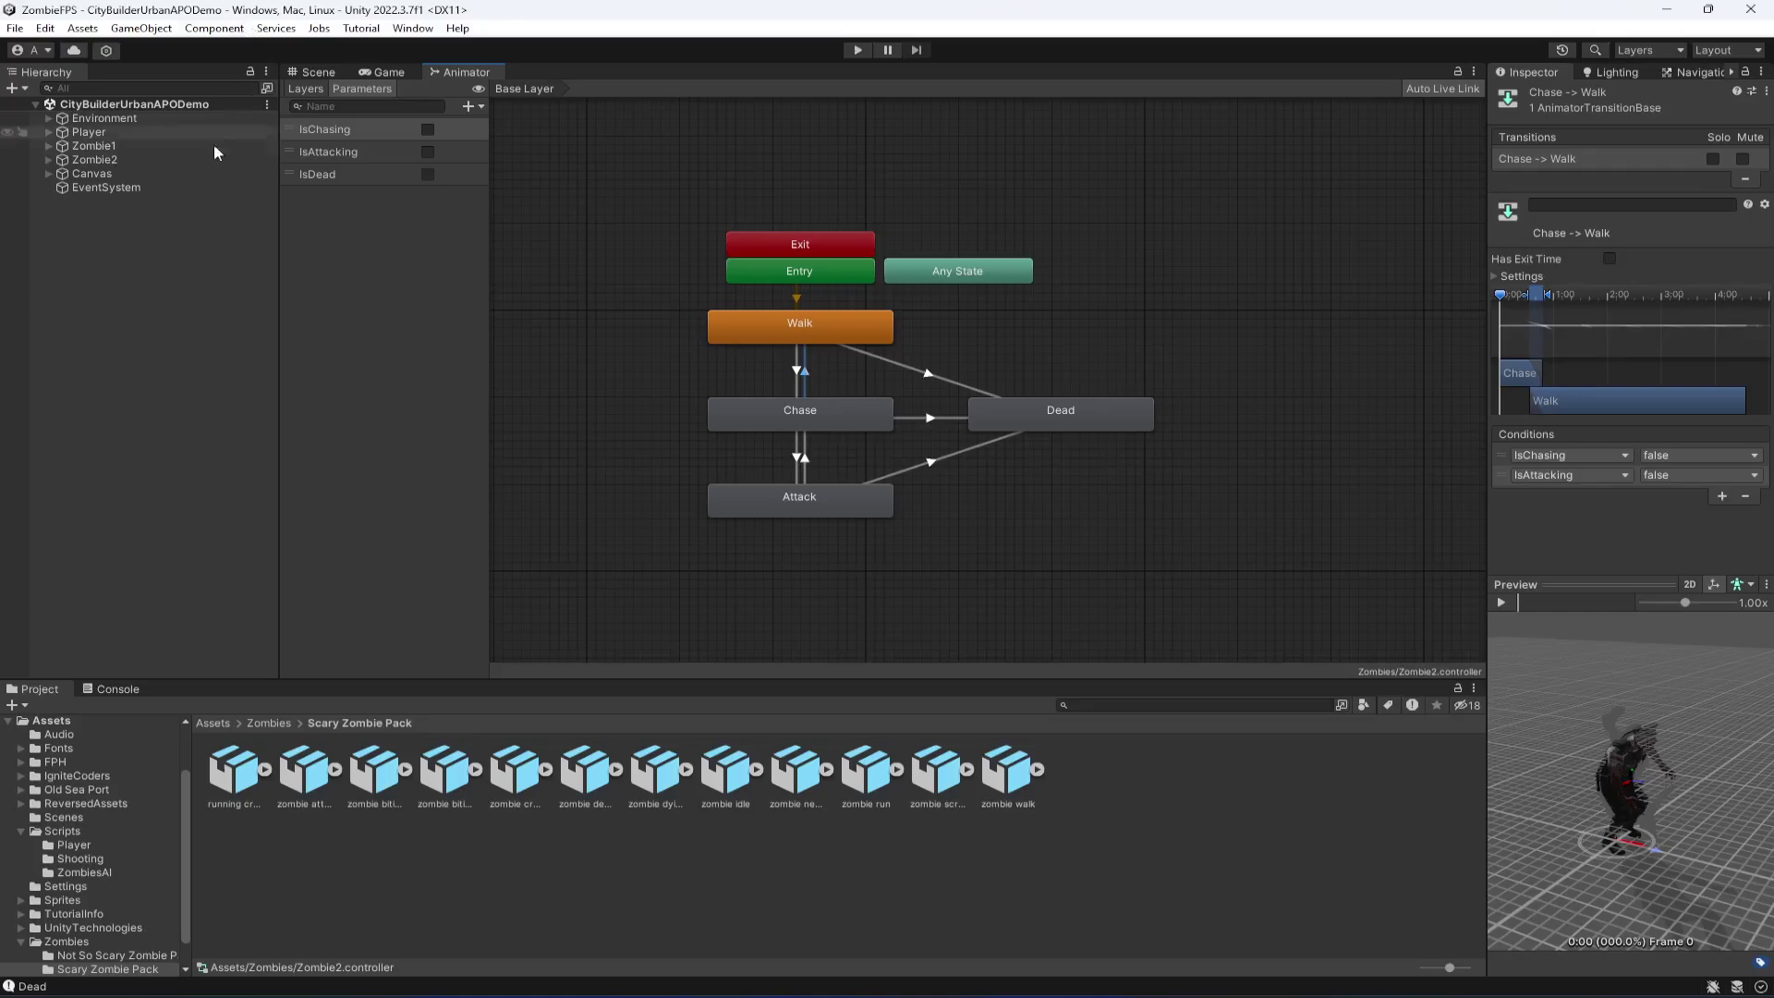
click(135, 132)
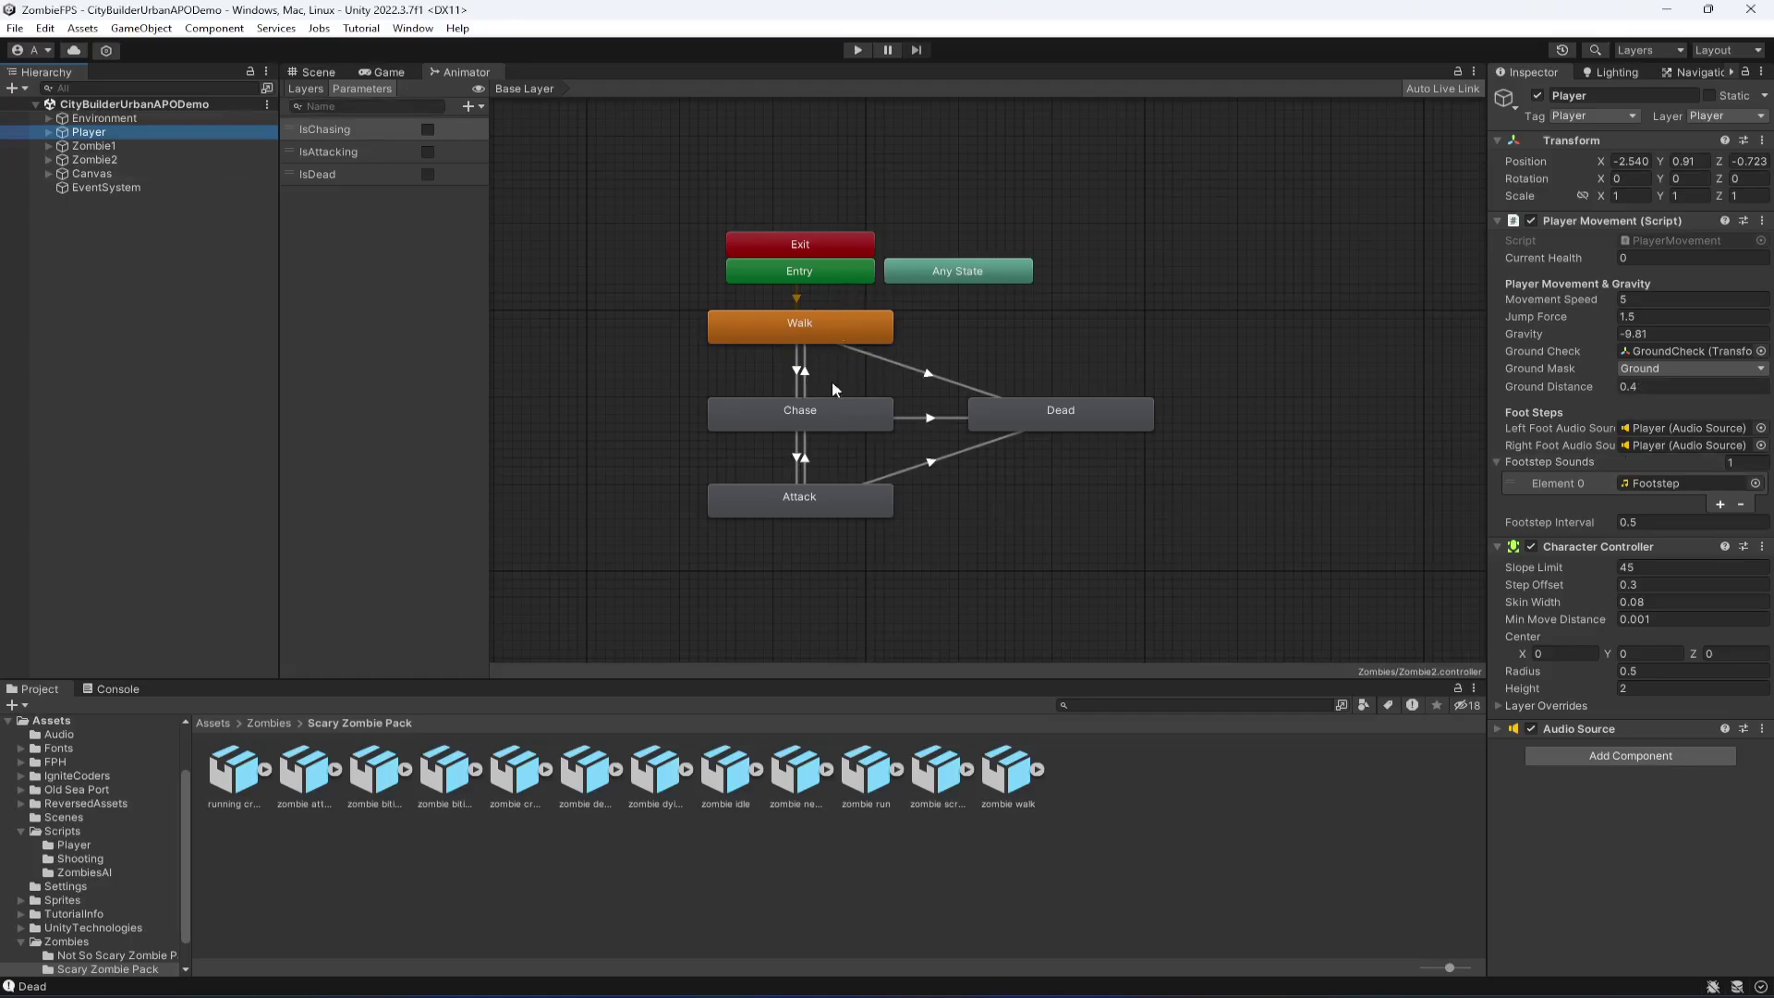
click(806, 374)
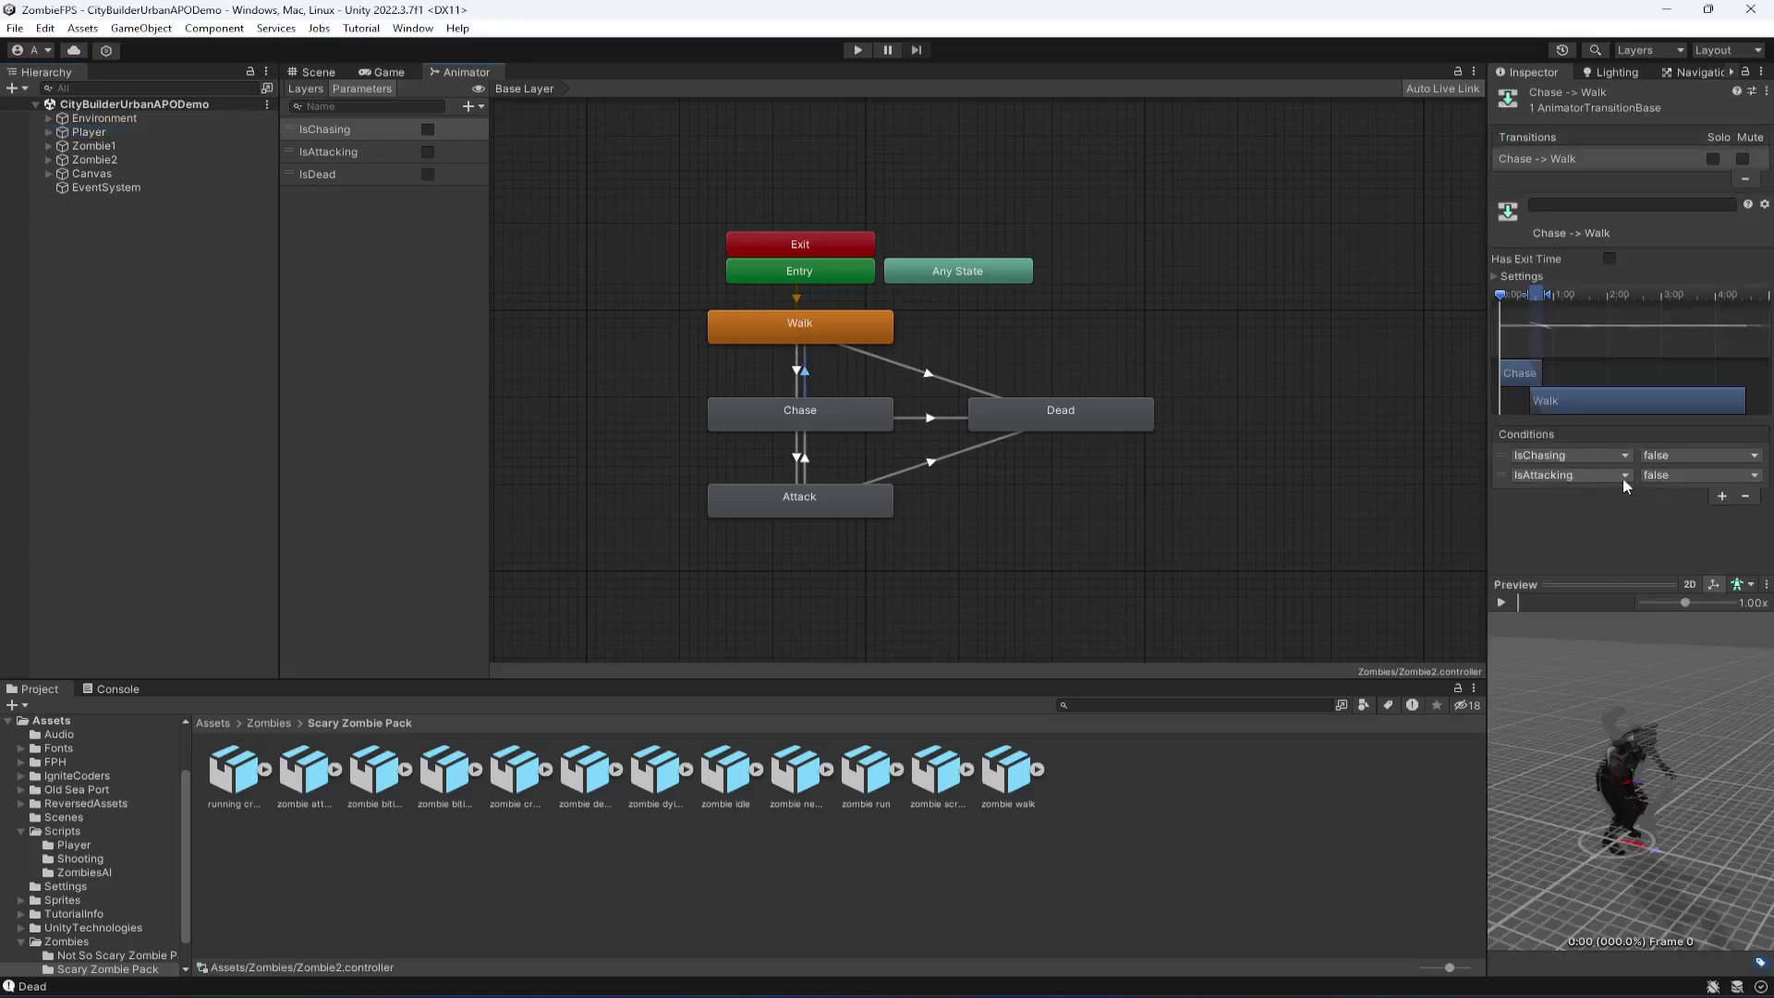
Step: Play-test the game by letting the police zombie reach and attack the player, and back away from it
click(388, 74)
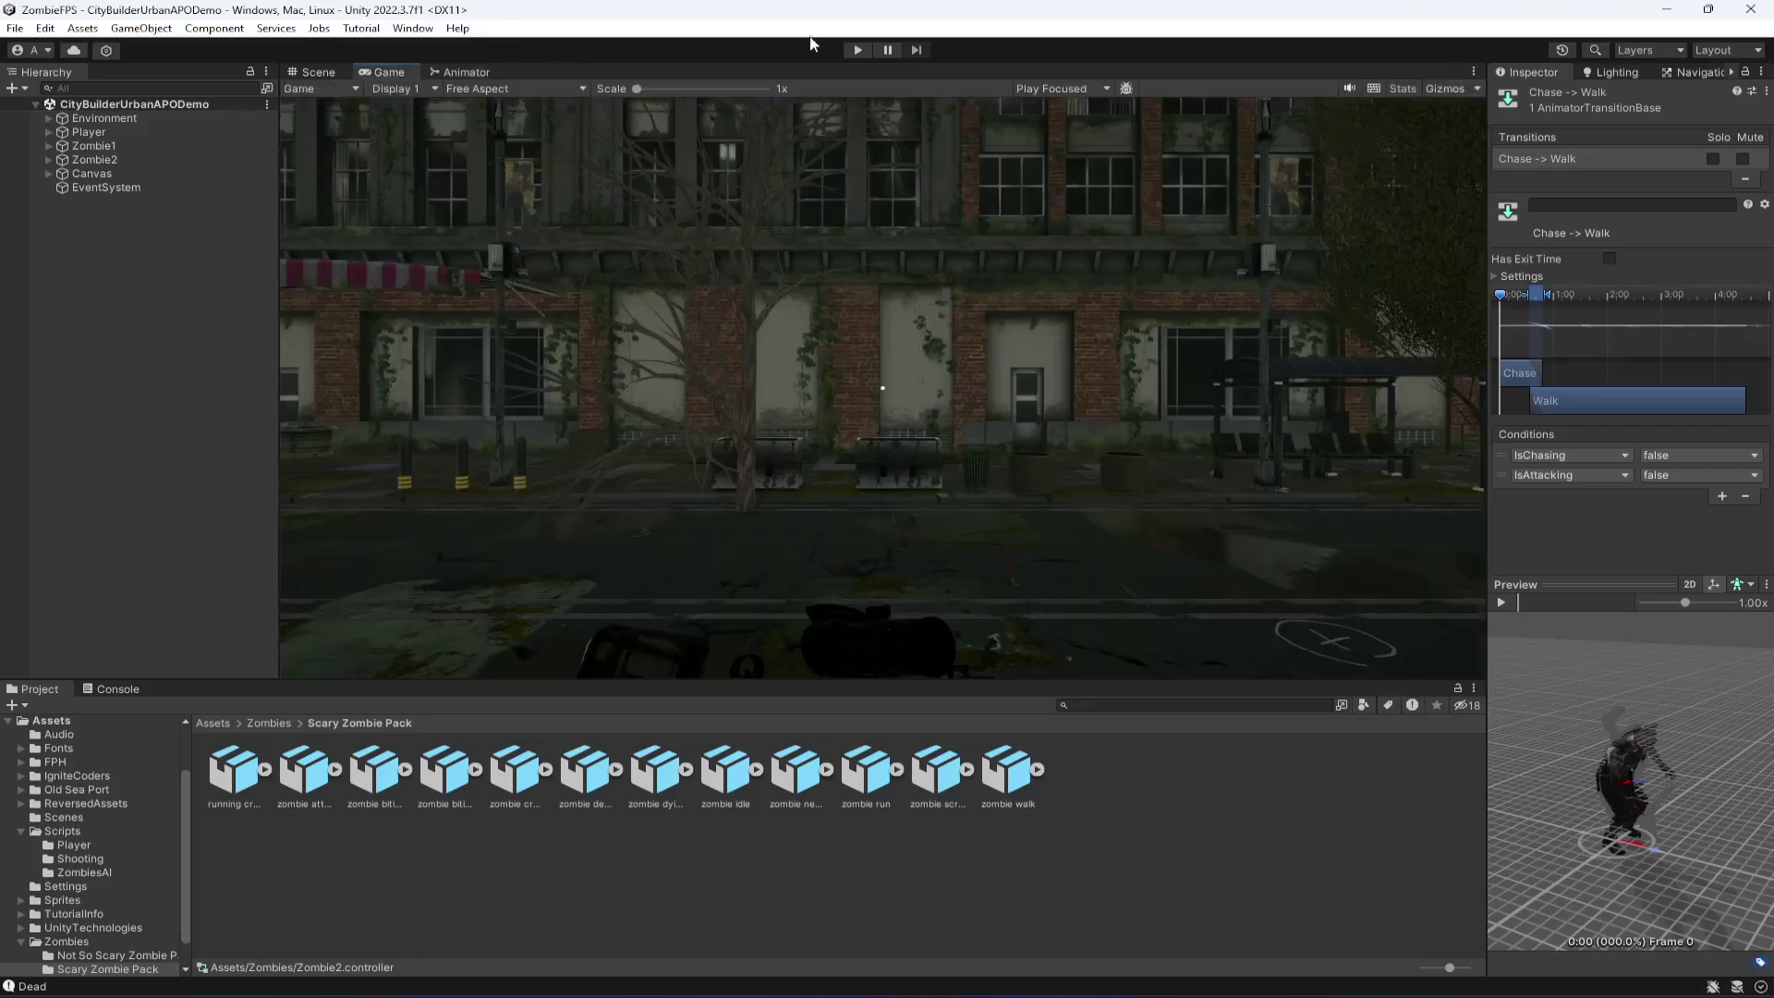
click(856, 51)
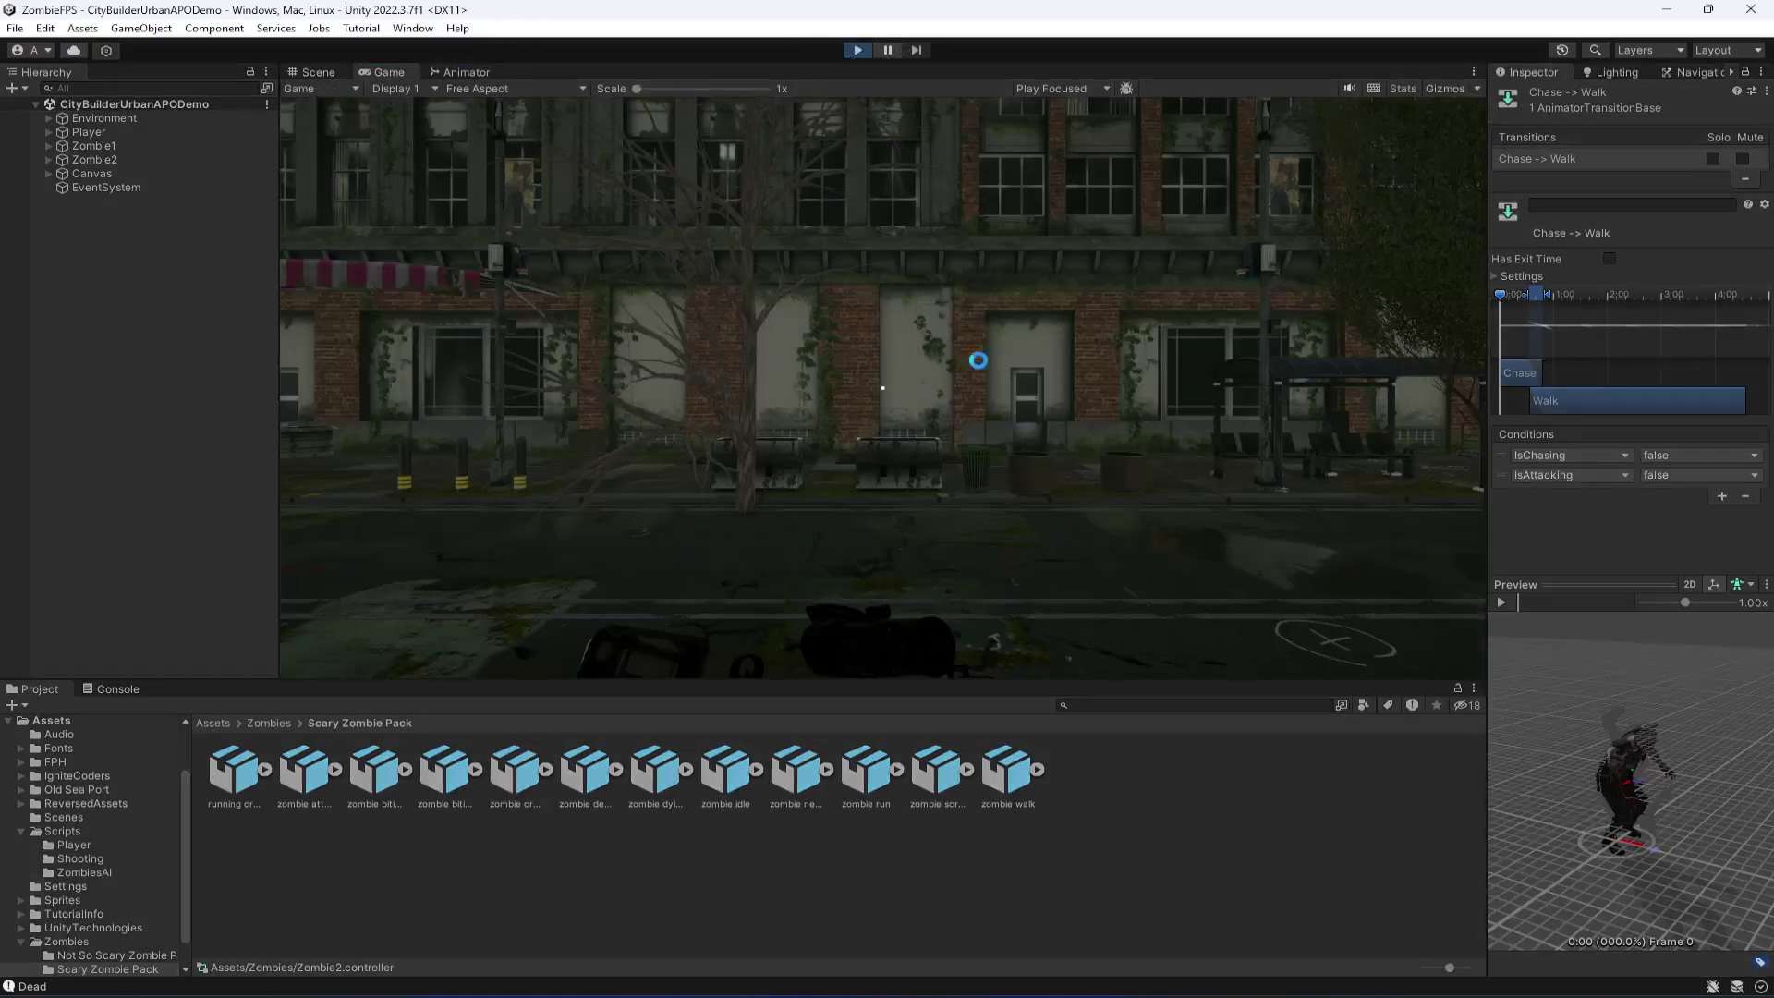
click(962, 457)
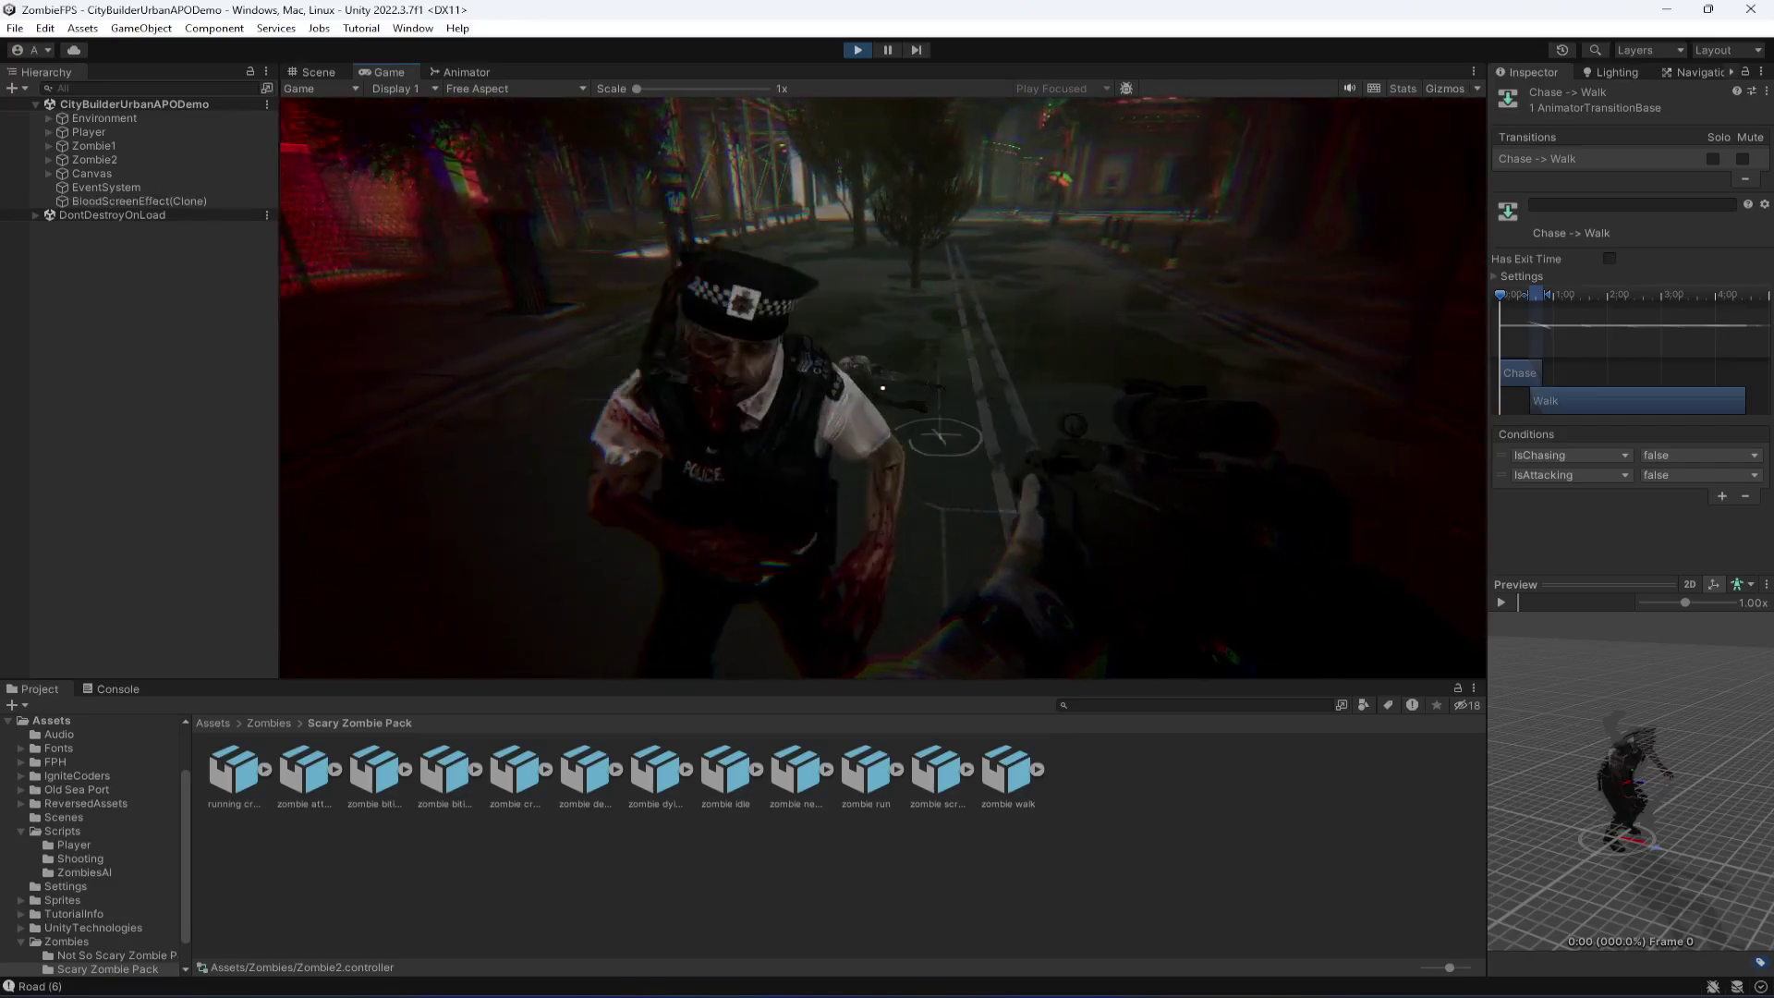
key(s)
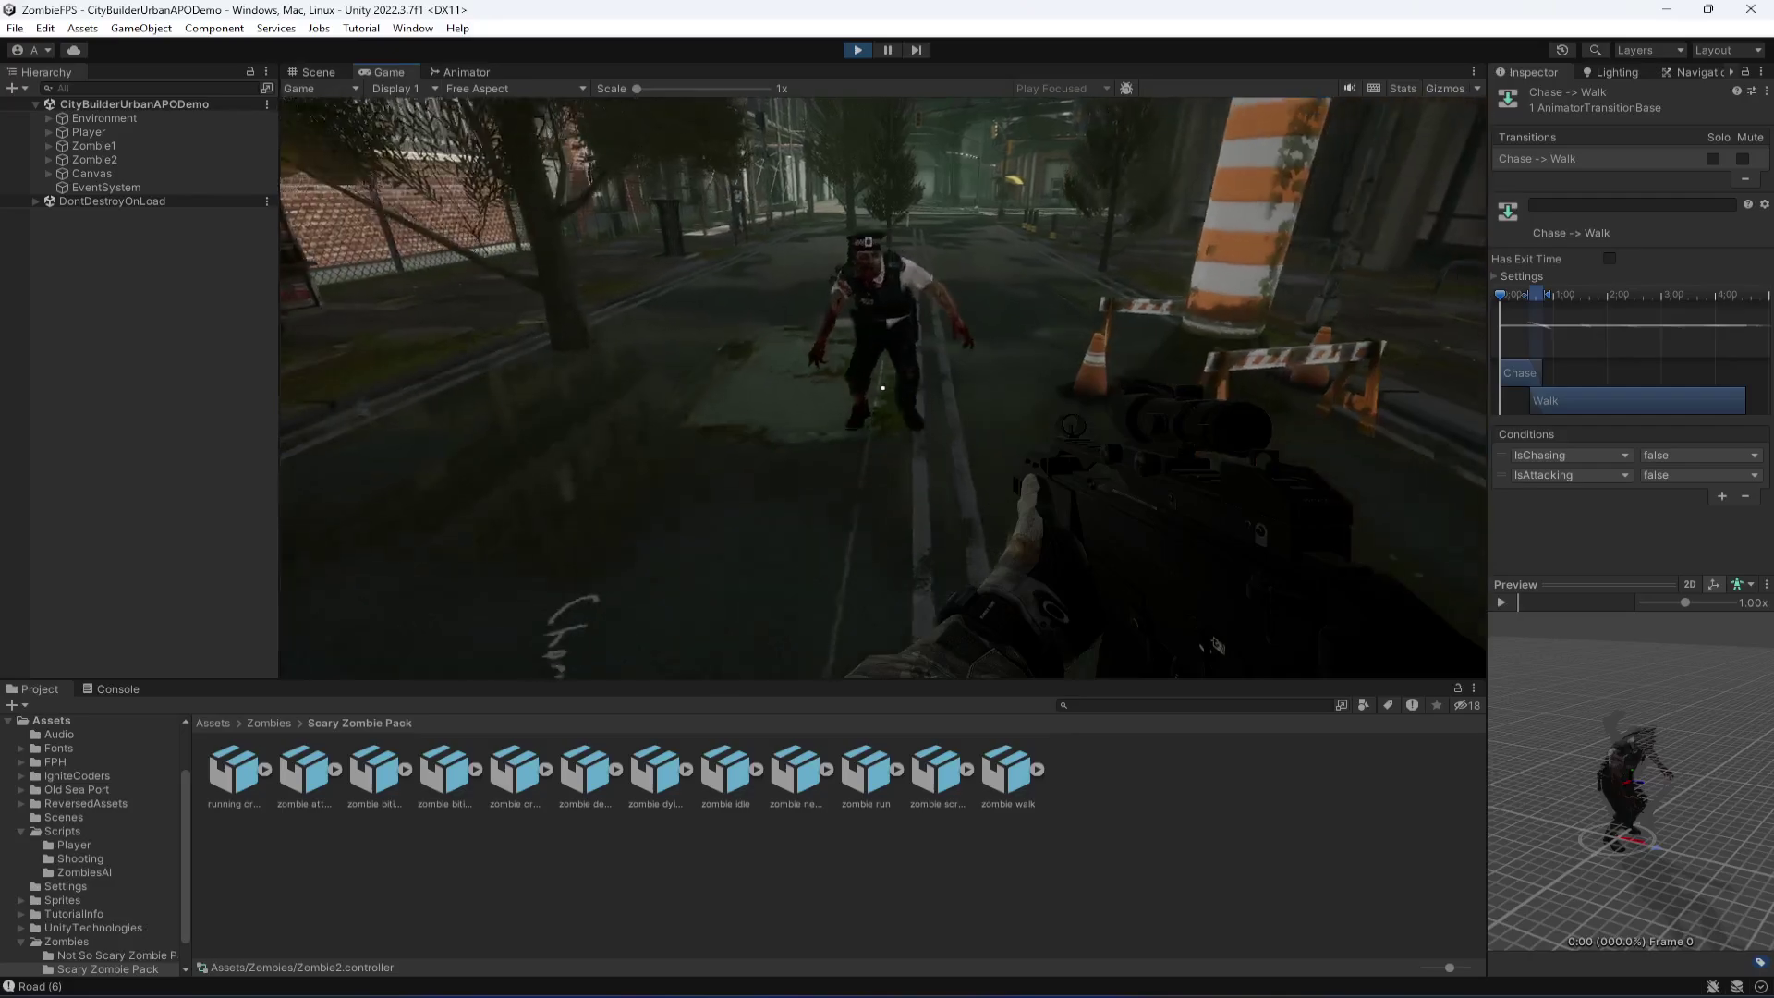
Step: Run down the street to the open intersection by the deer, watch the zombie's pursuit from there, and release the cursor
key(w)
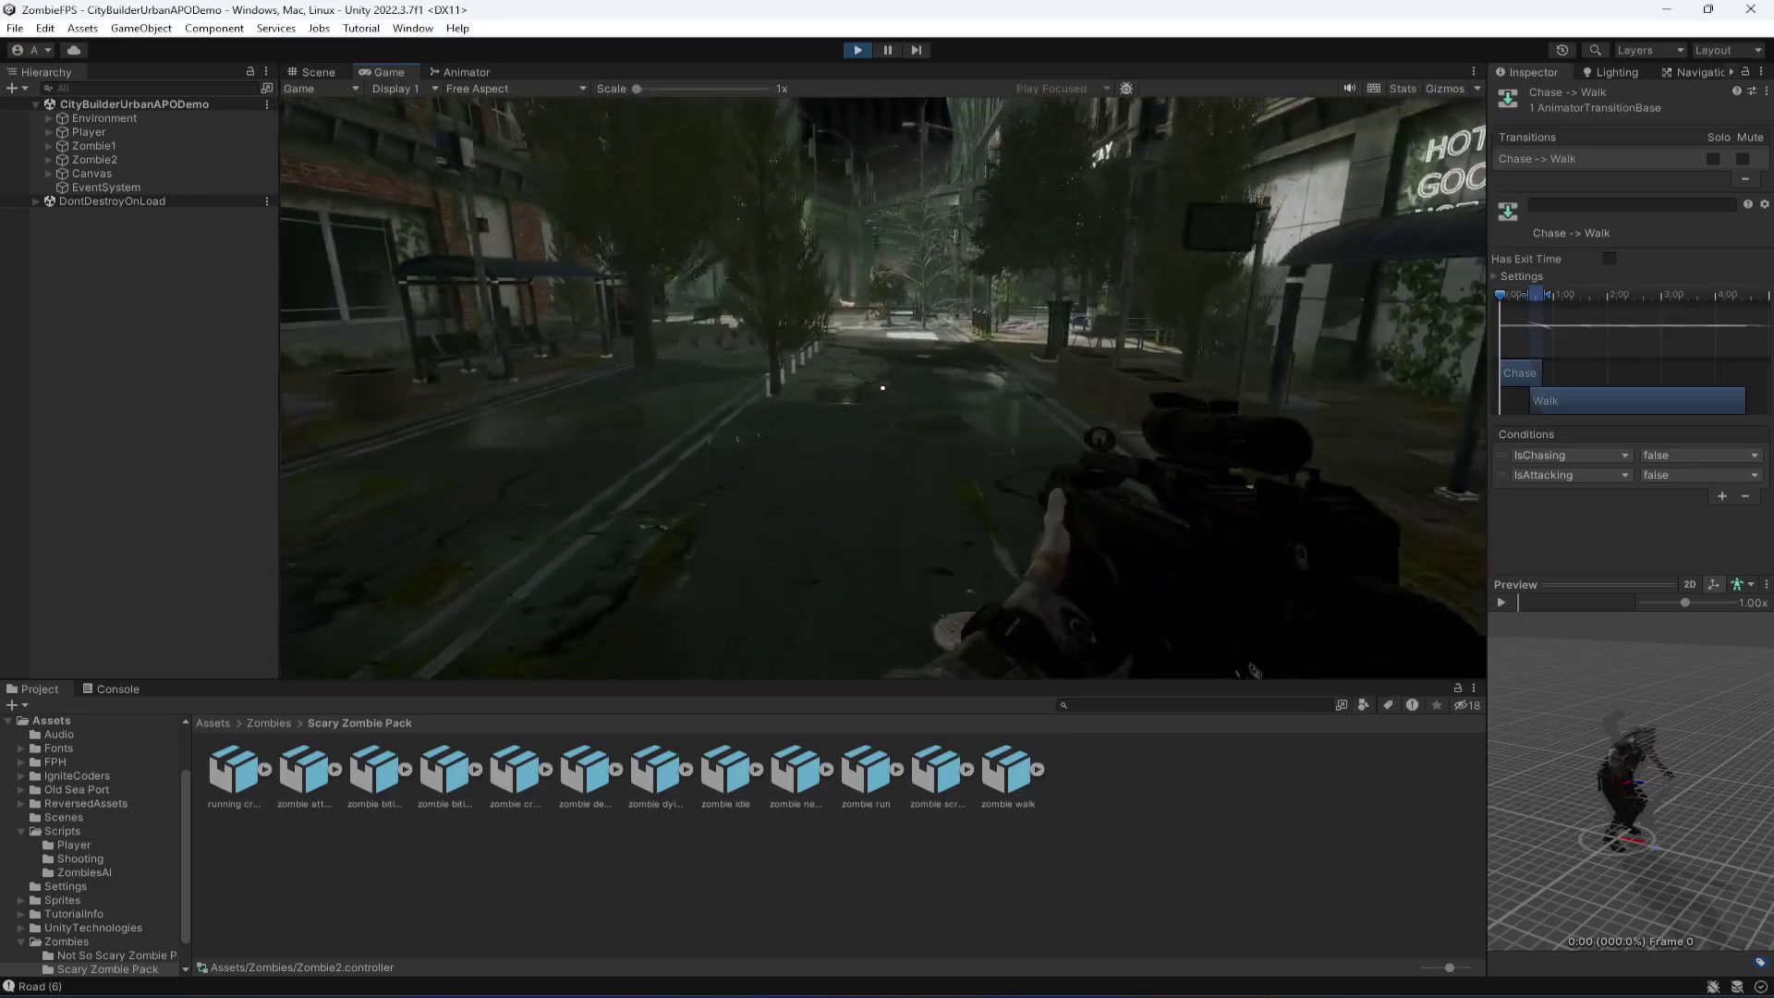
key(w)
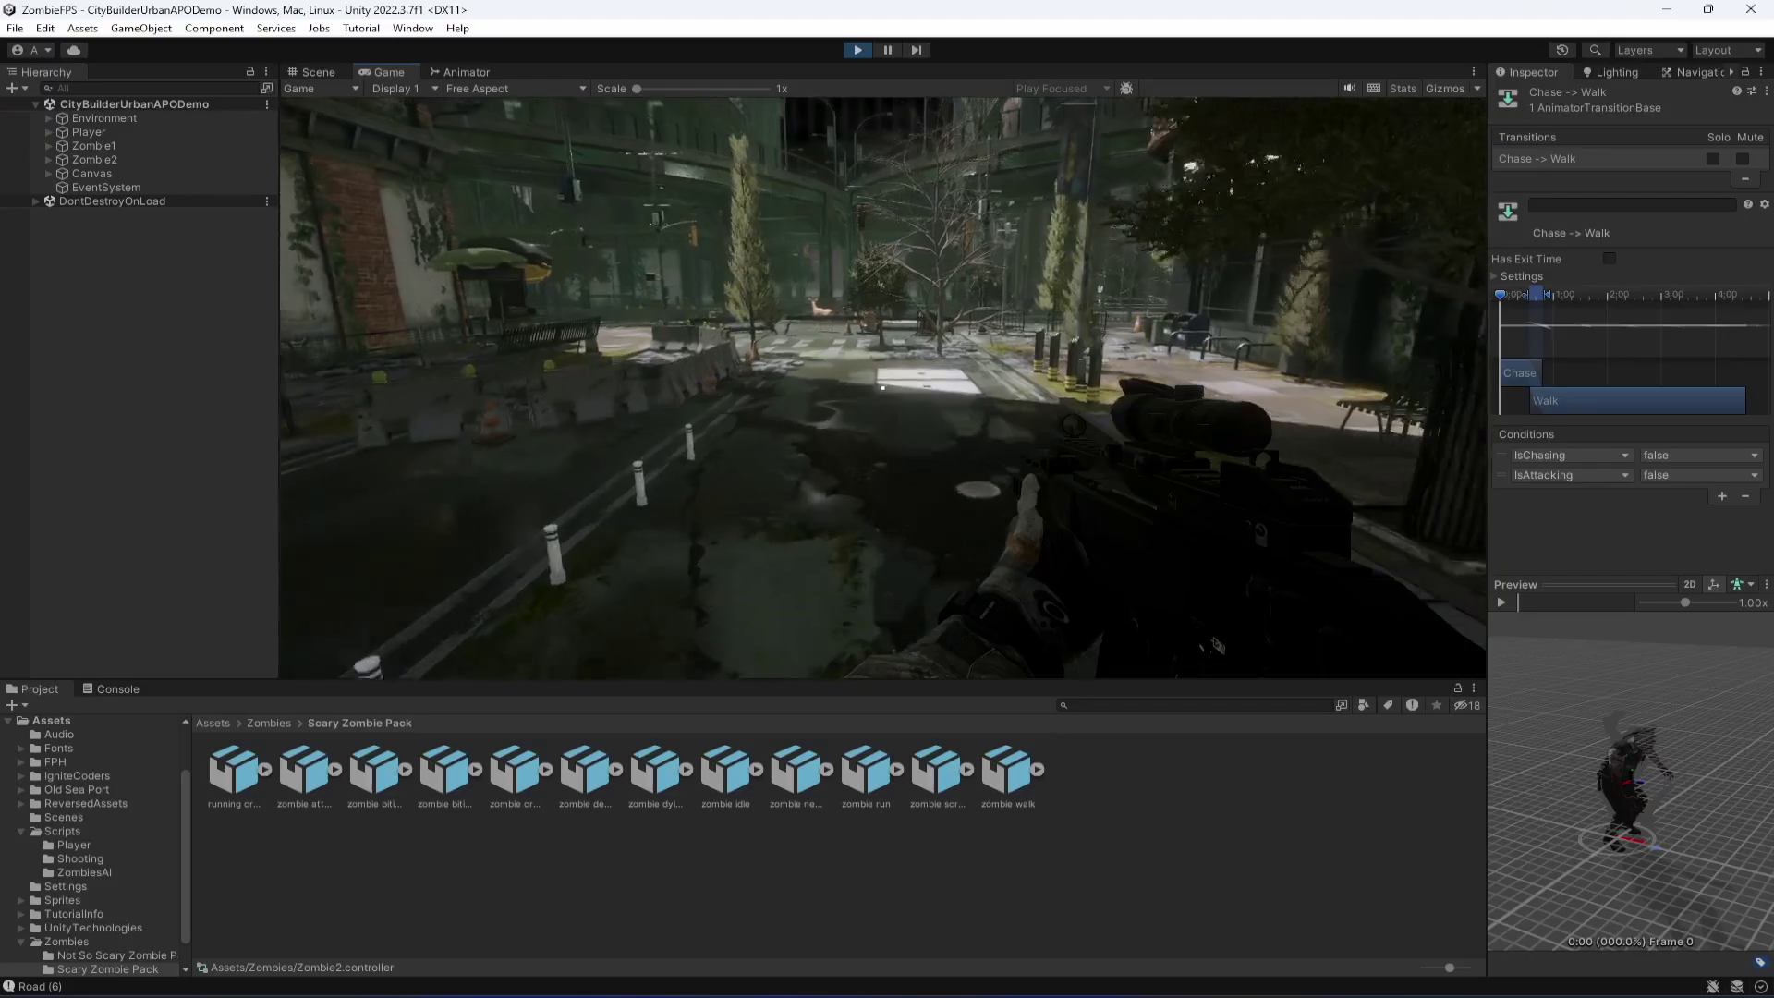
key(w)
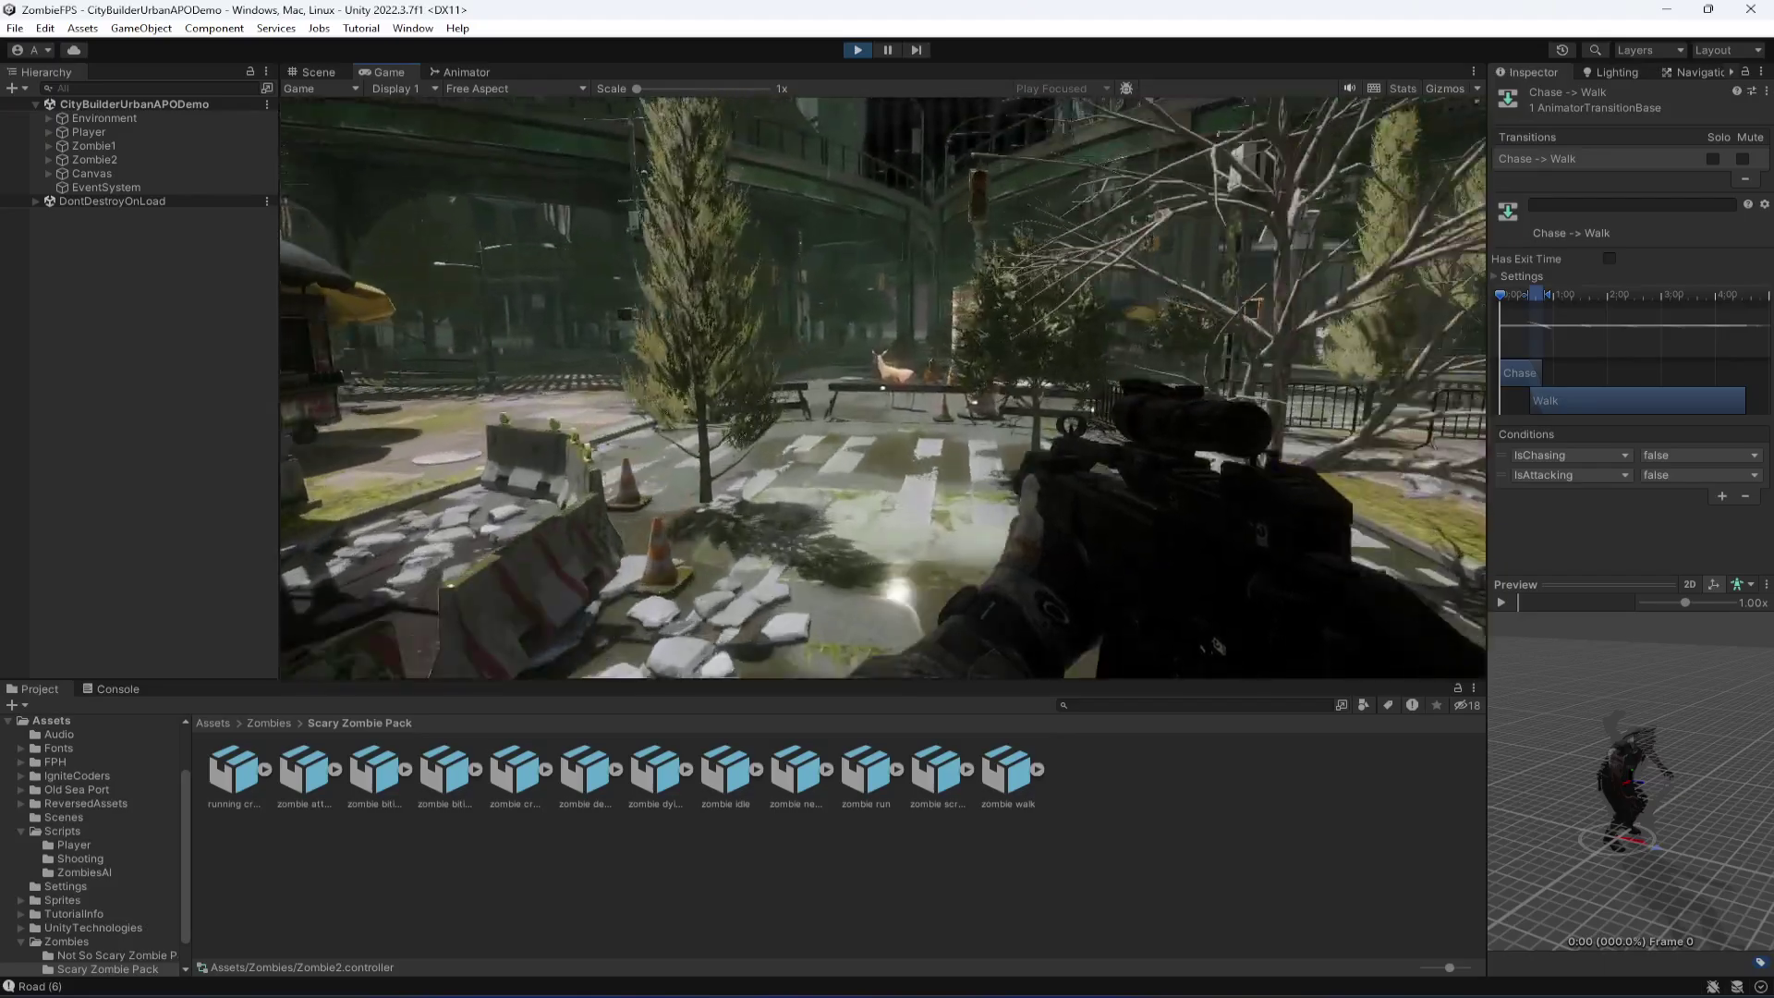
key(w)
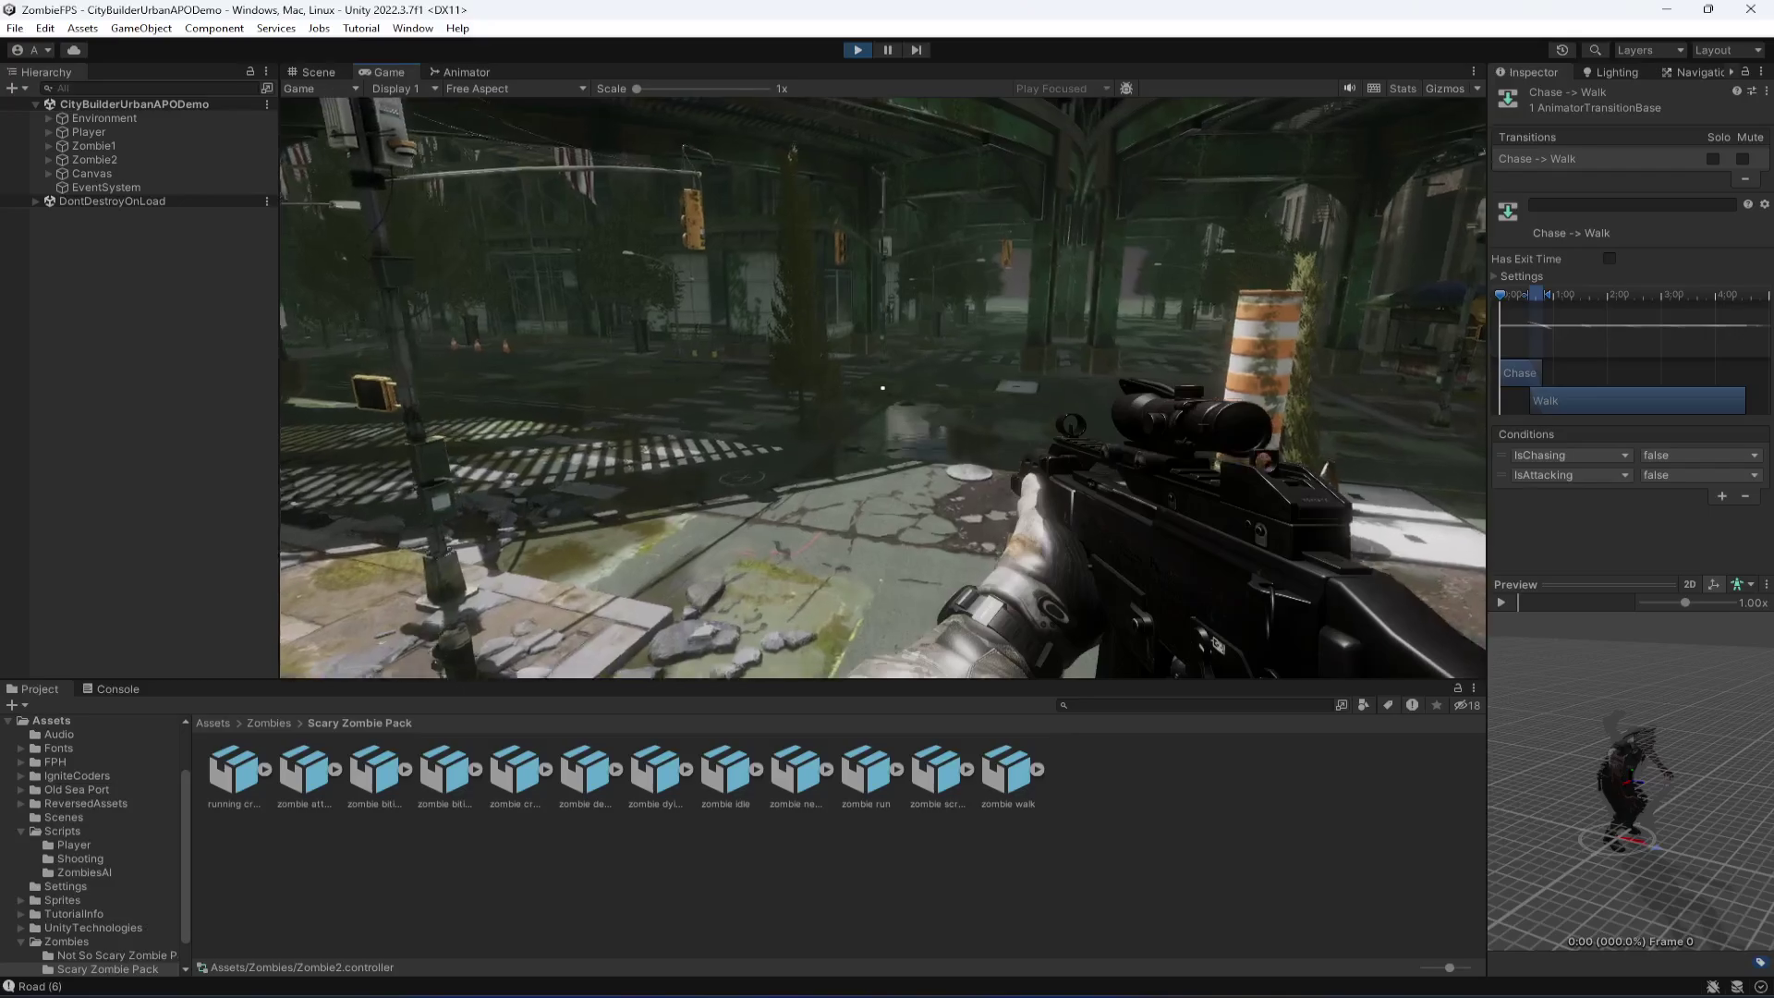
key(w)
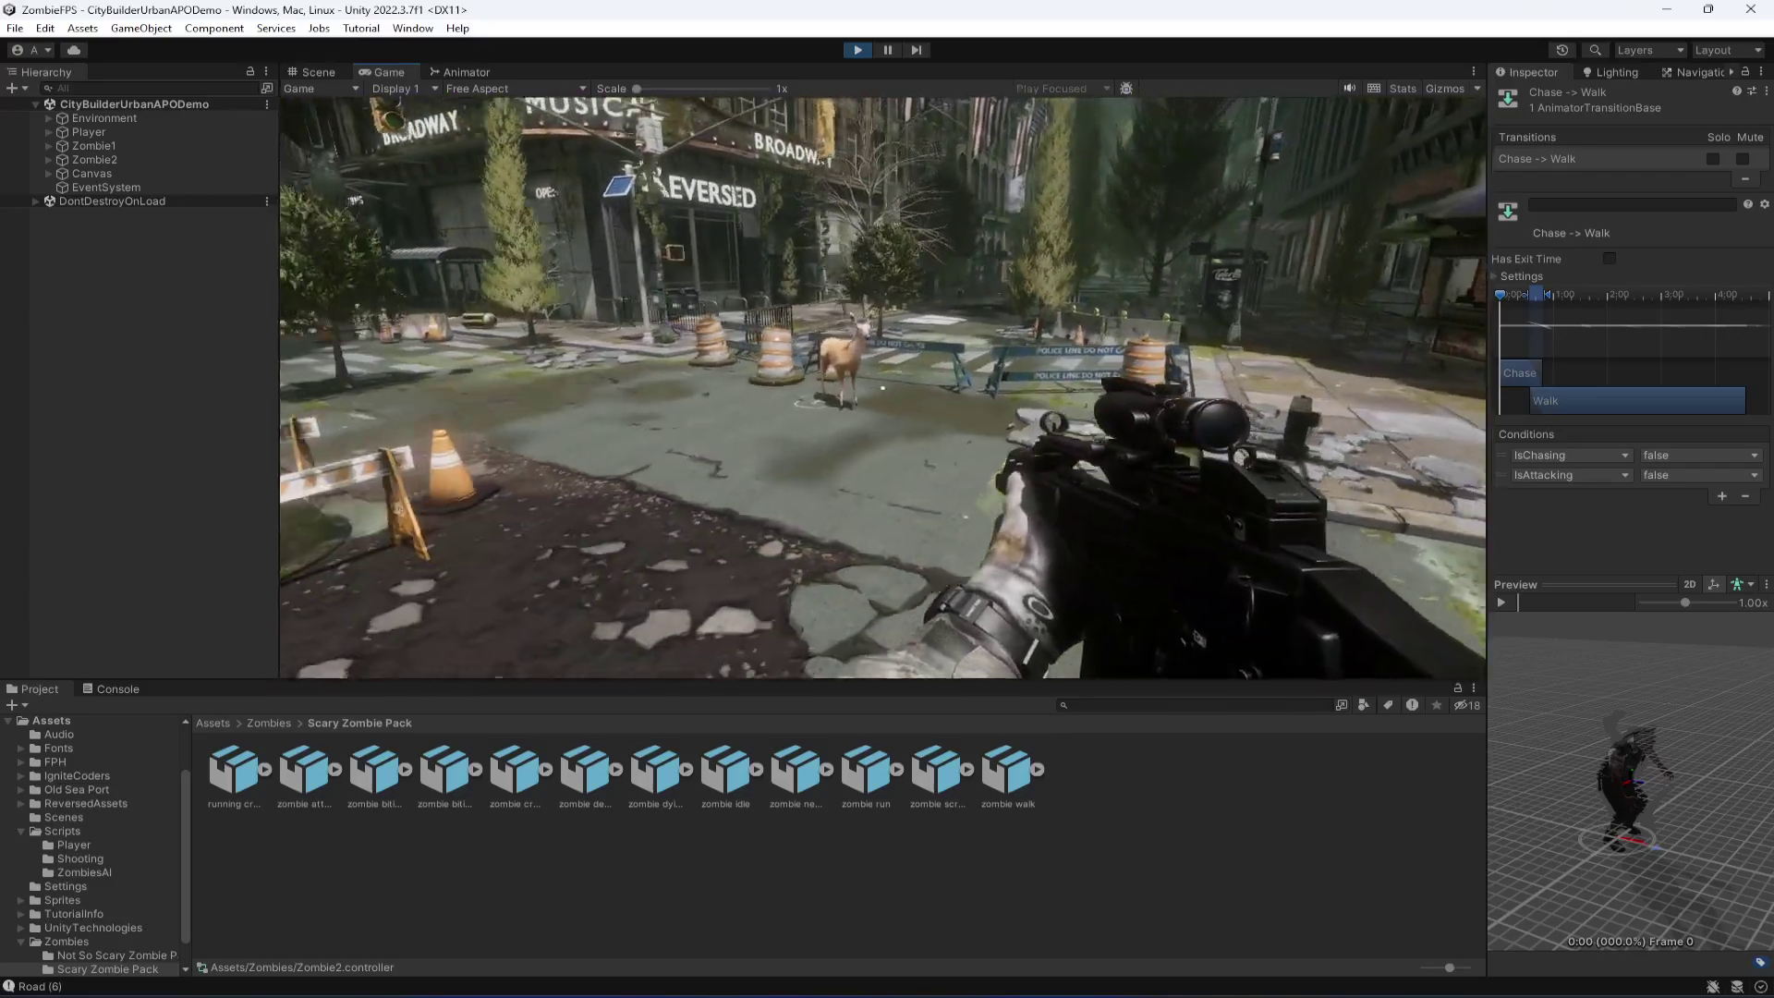
key(s)
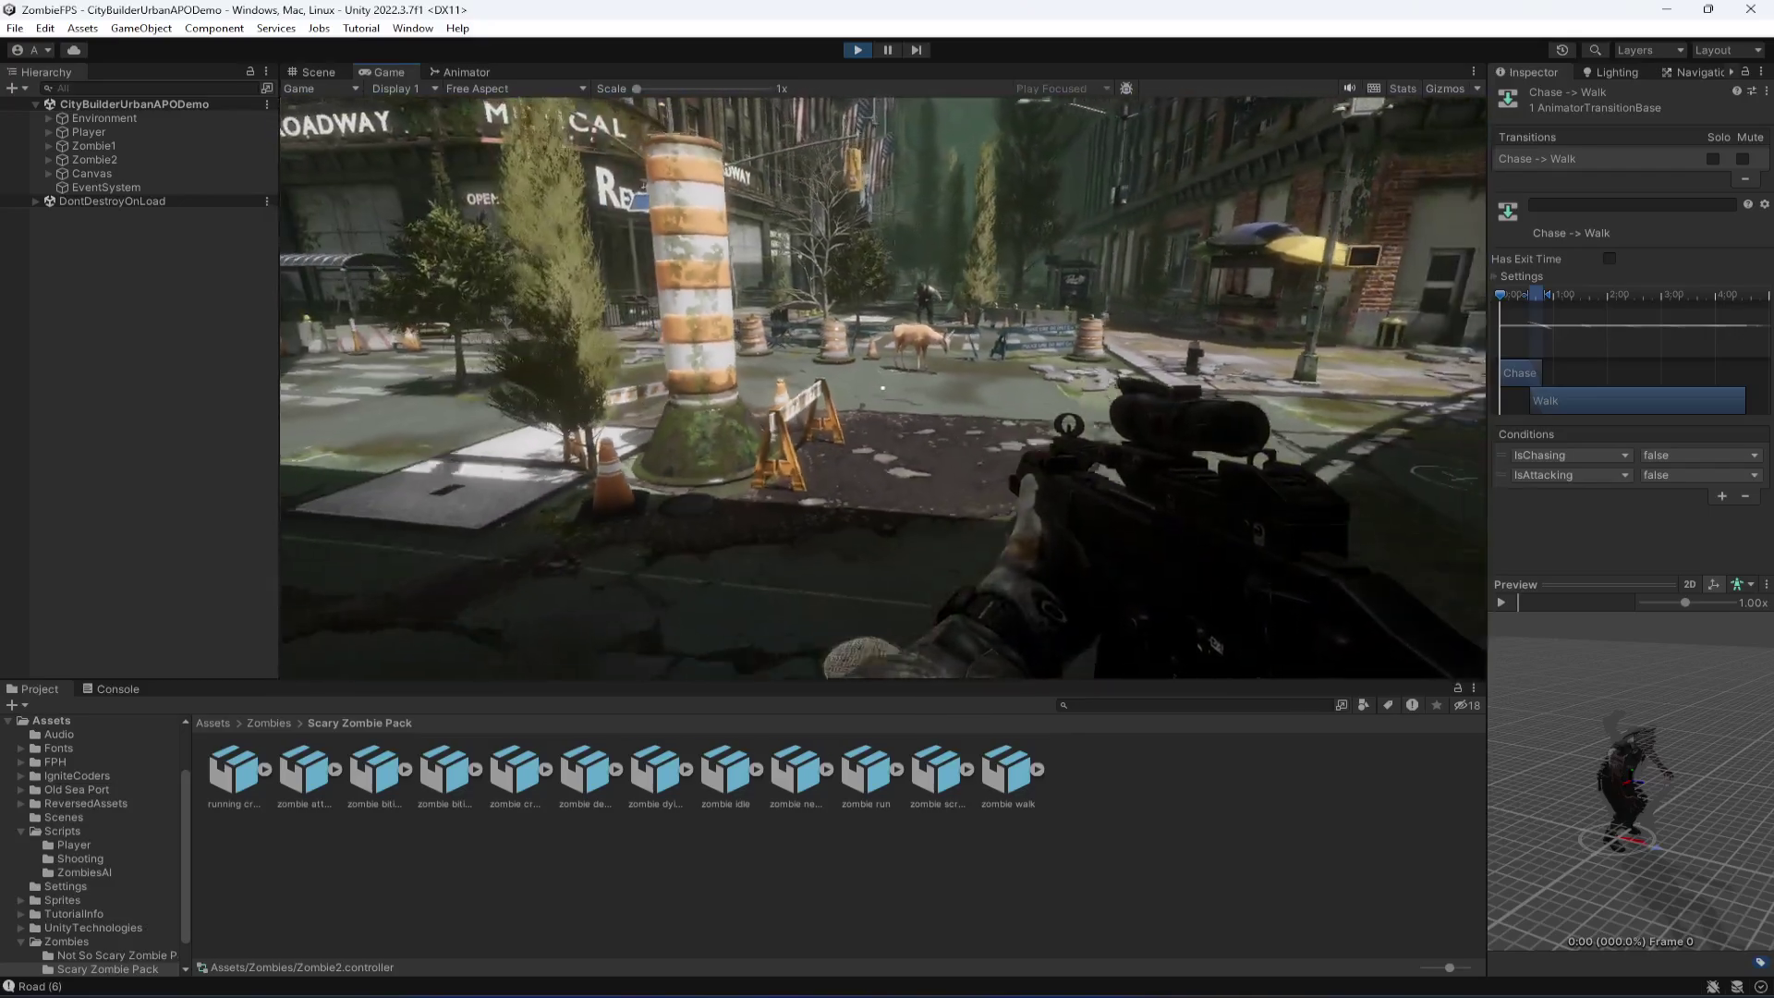
key(Escape)
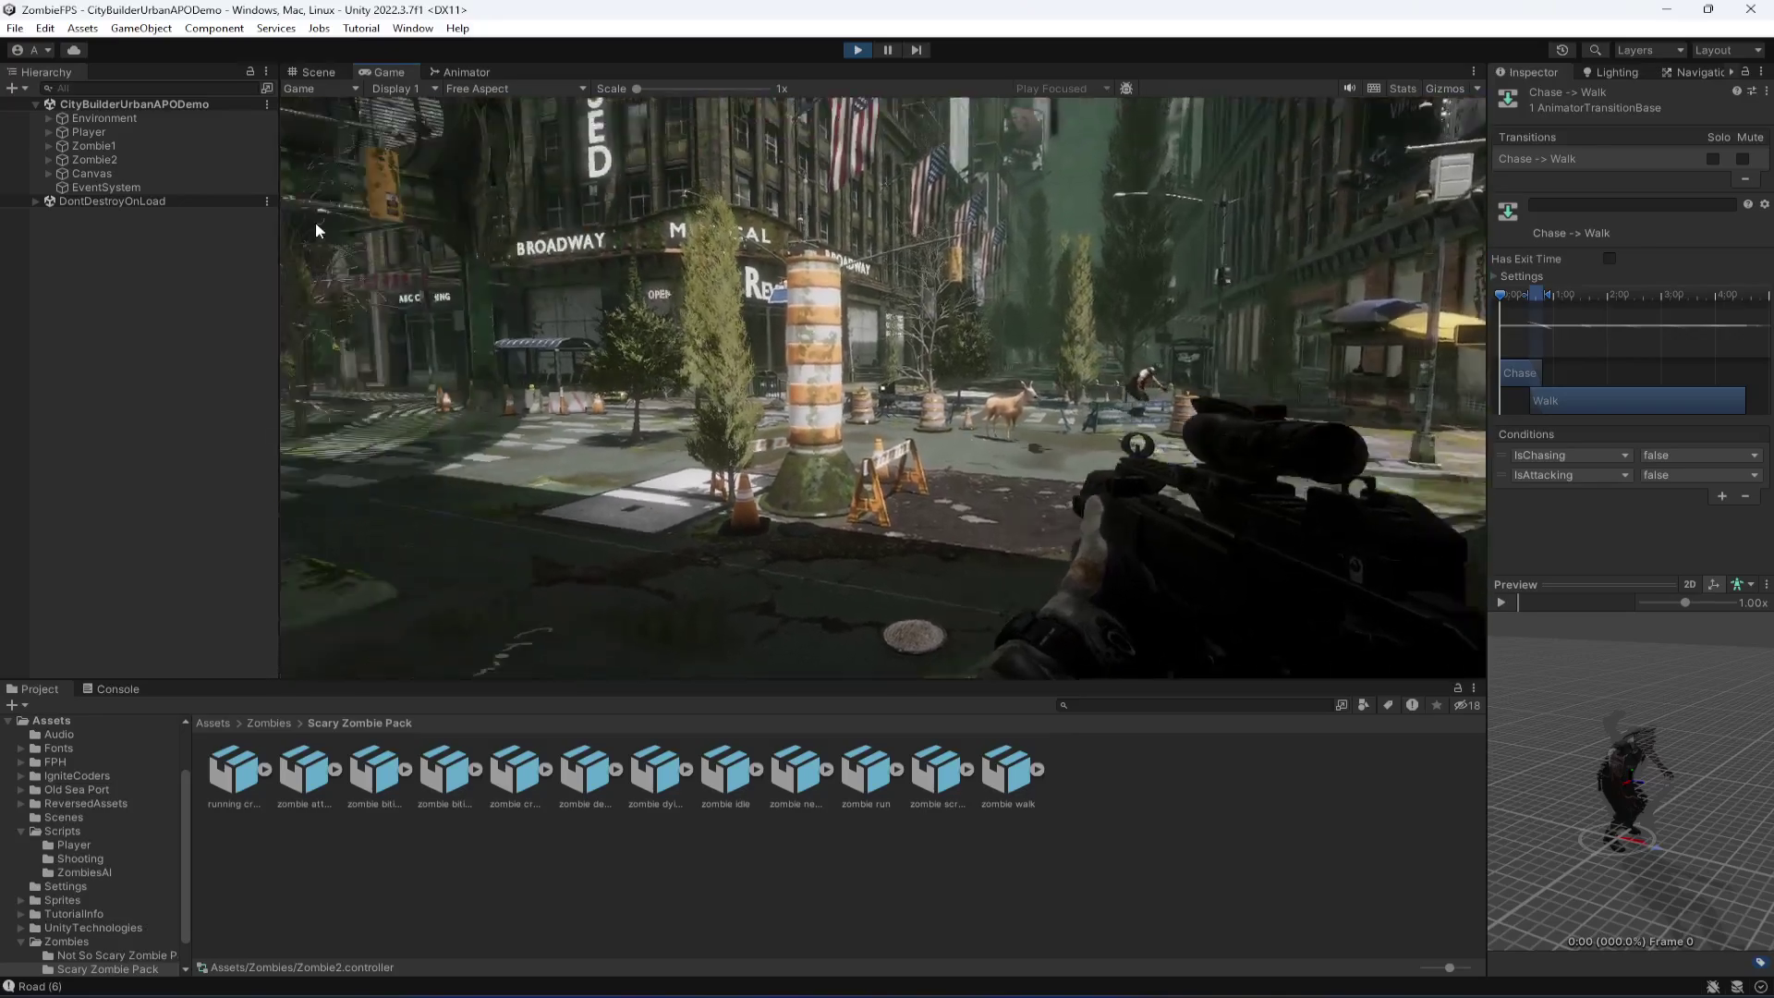
Step: Inspect Zombie2's current AI state in the running game and resume control of the player to watch its chase
click(93, 159)
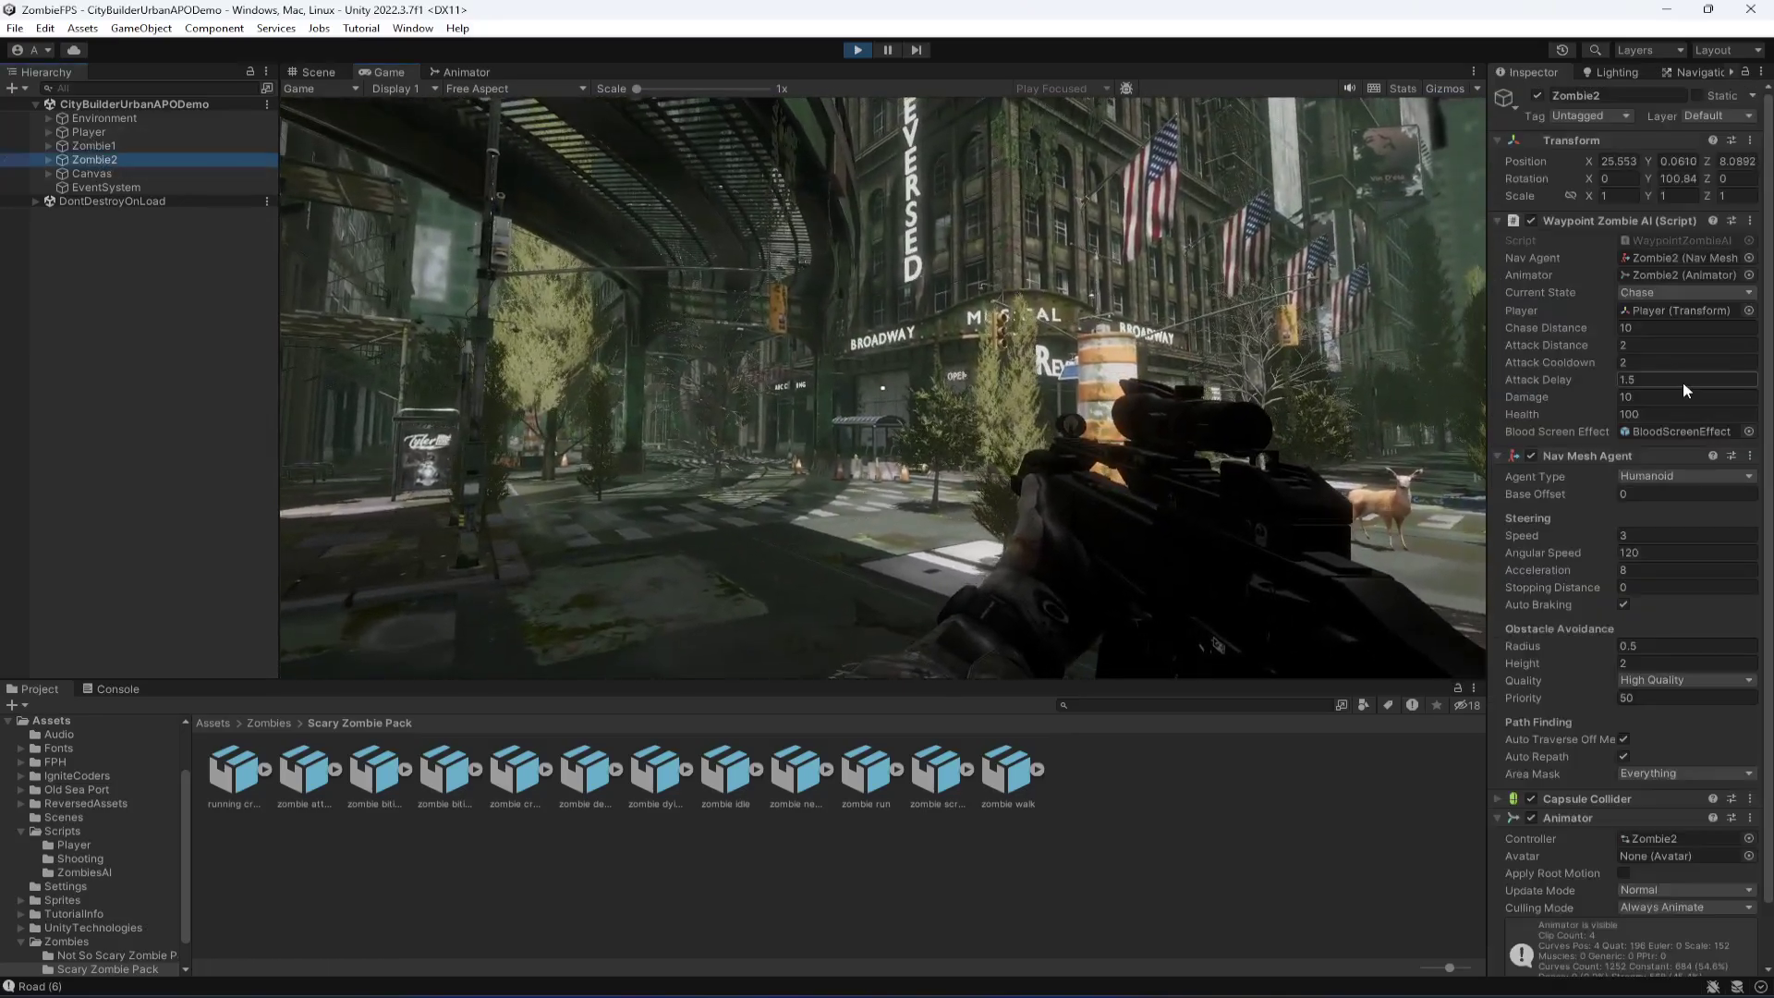
click(882, 388)
key(w)
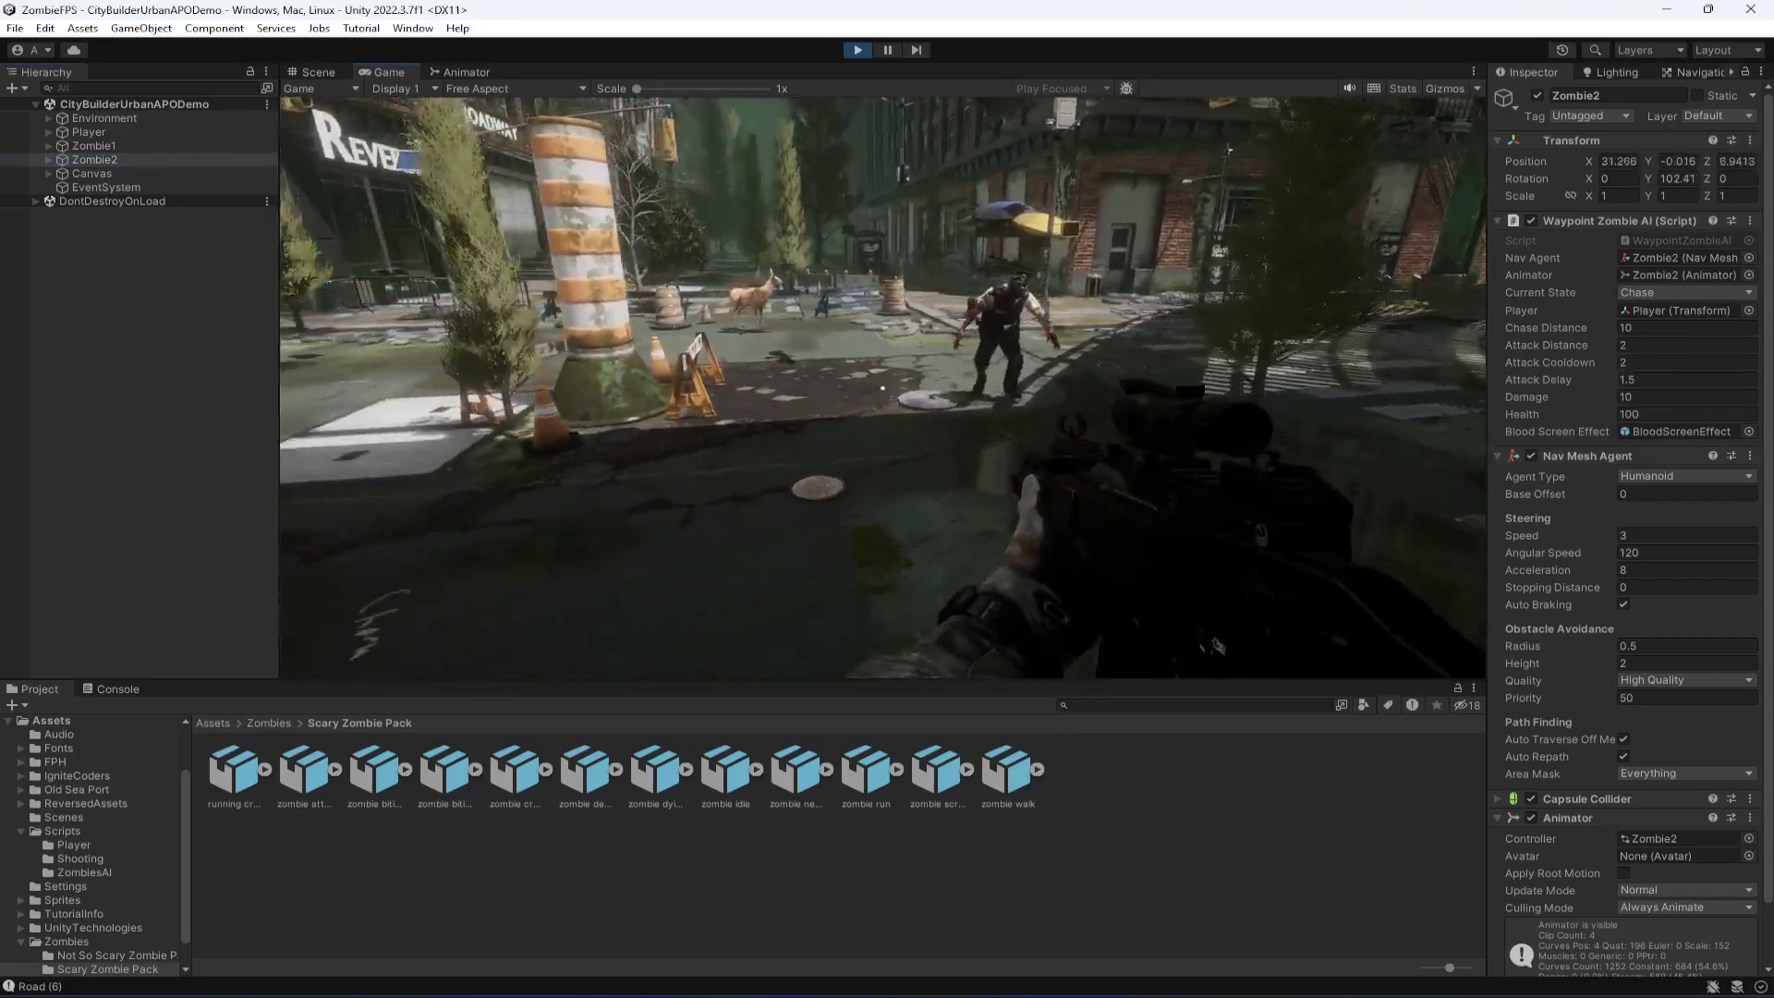